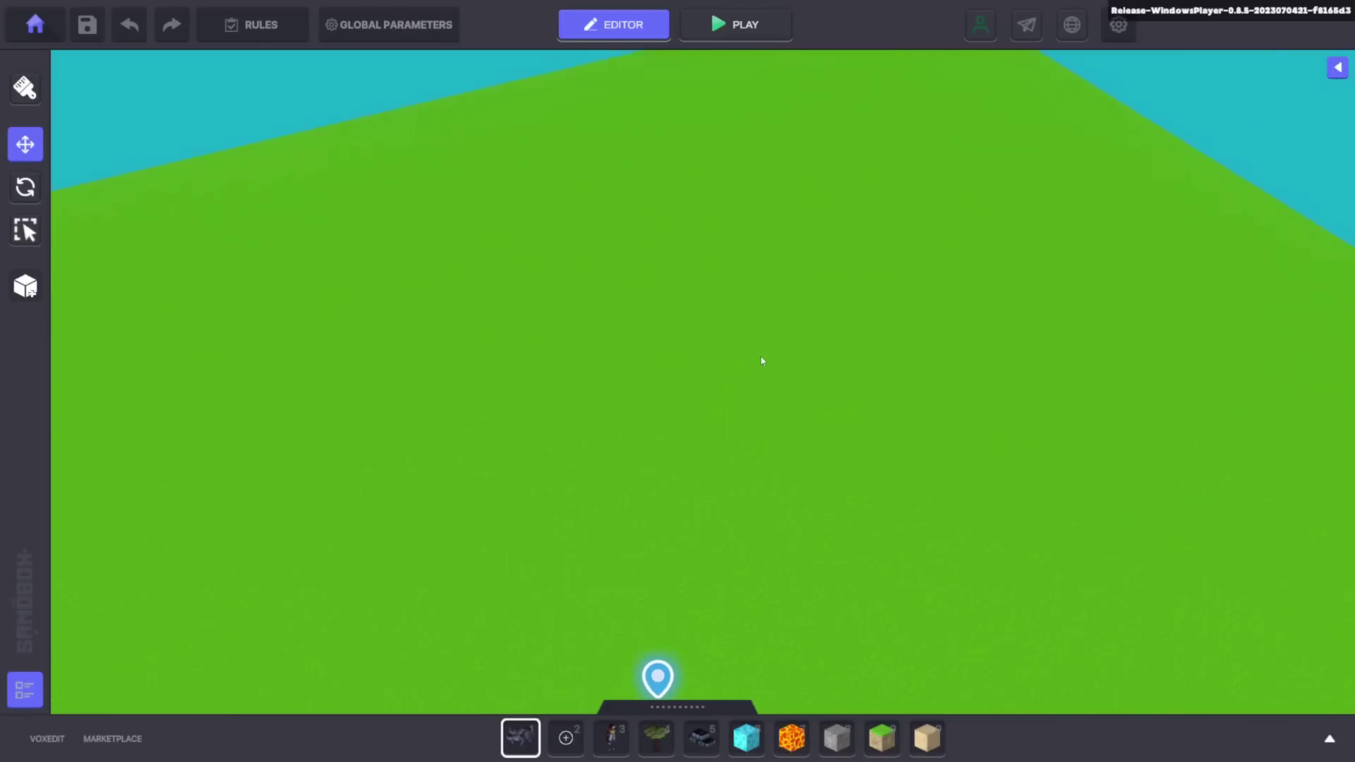
# Select Soil with Grass 03 and paint a single block and a long slab with the Free brush.
pyautogui.moveTo(827, 458); pyautogui.dragTo(838, 281, button='right')
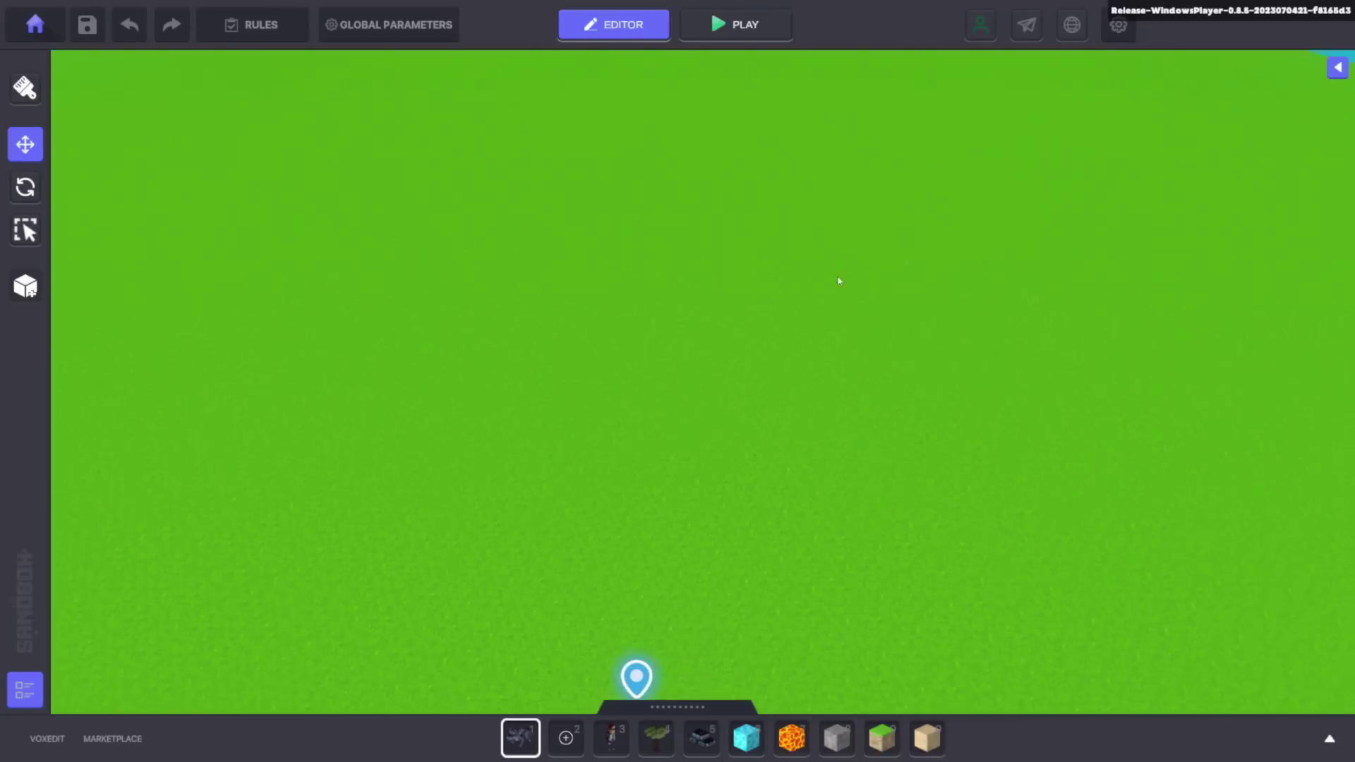
pyautogui.click(884, 737)
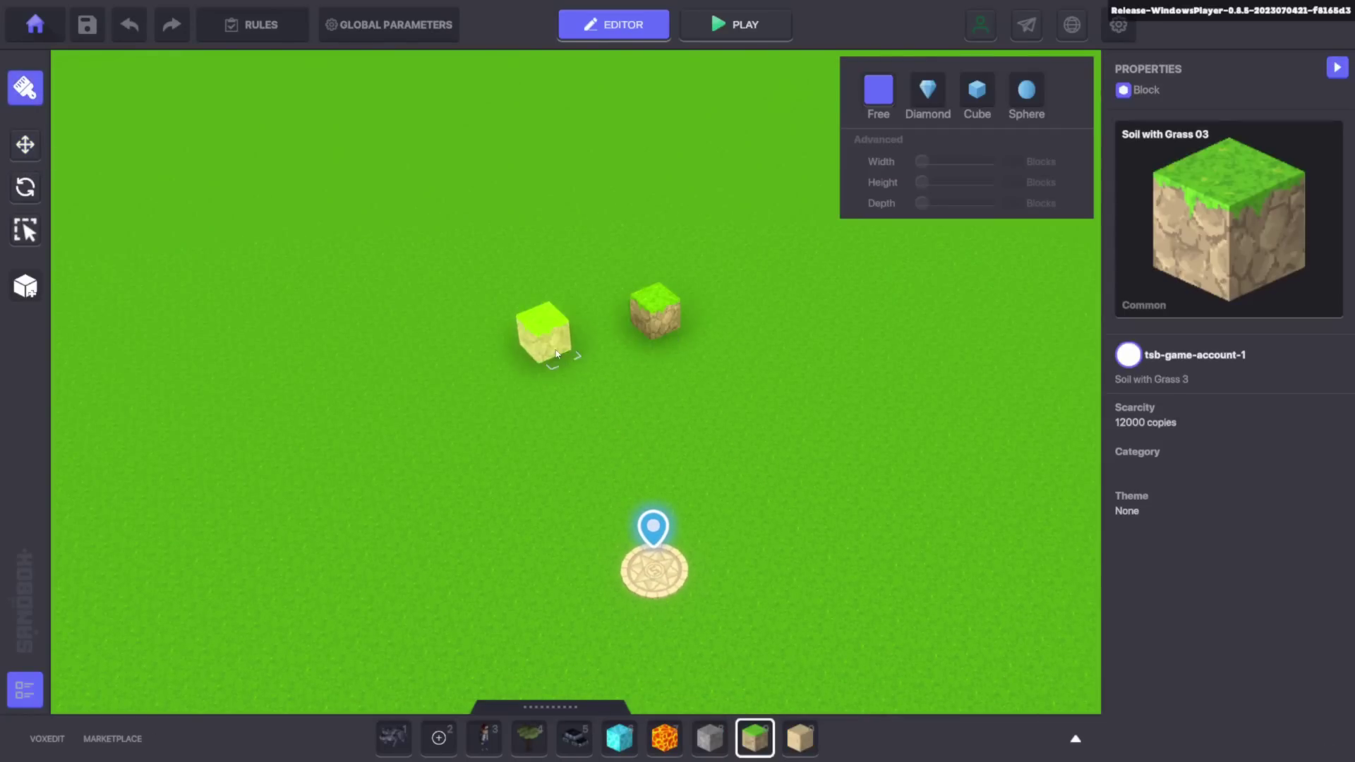
pyautogui.click(861, 344)
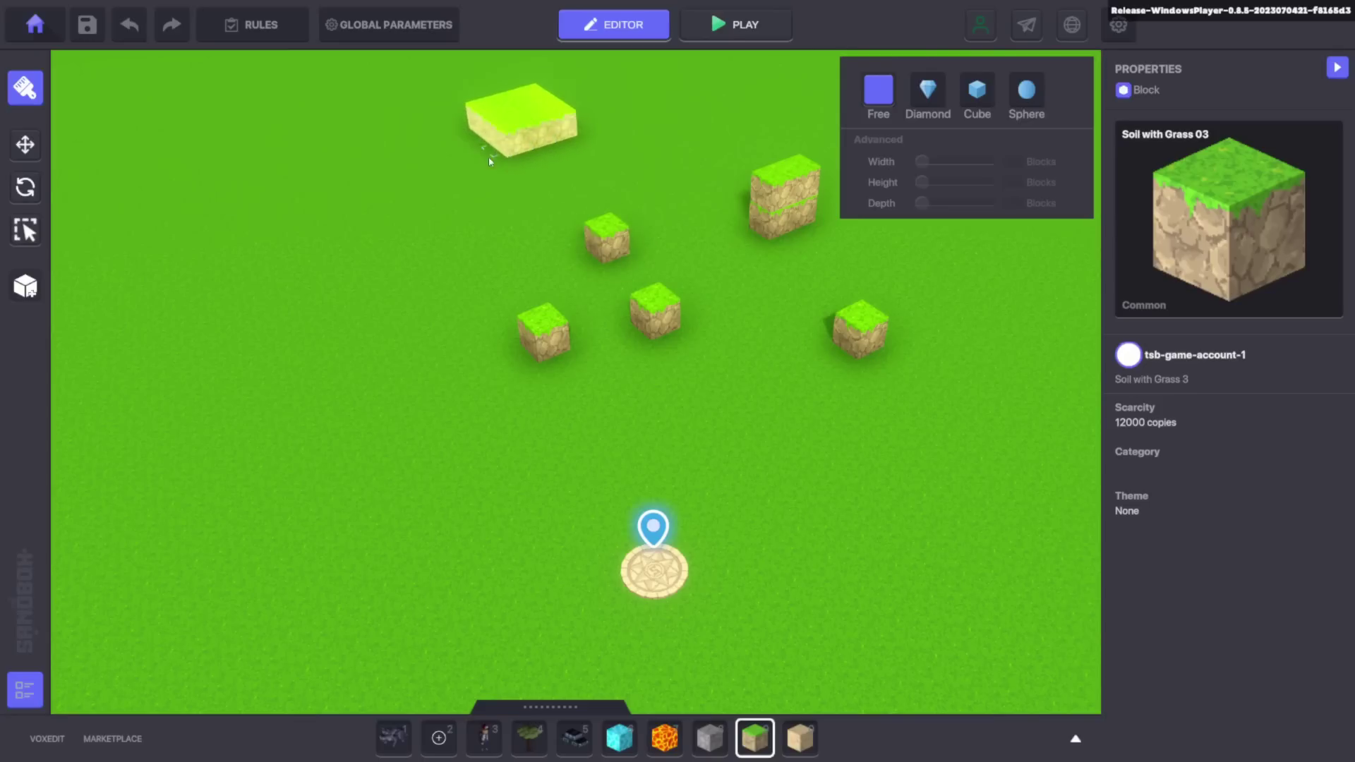
pyautogui.moveTo(489, 161); pyautogui.dragTo(395, 244)
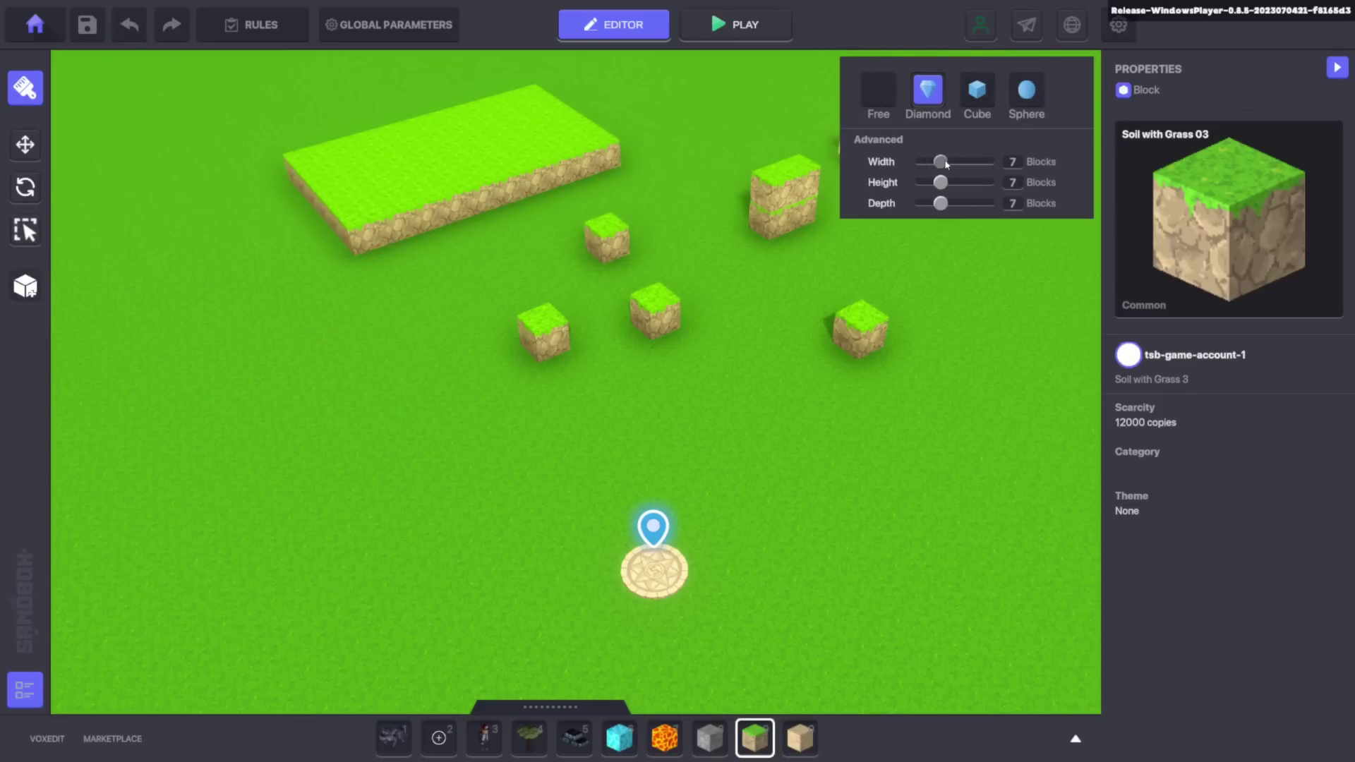
# Set the Diamond brush to 8 and place two grass pyramids, top and left.
pyautogui.moveTo(947, 164); pyautogui.dragTo(956, 163)
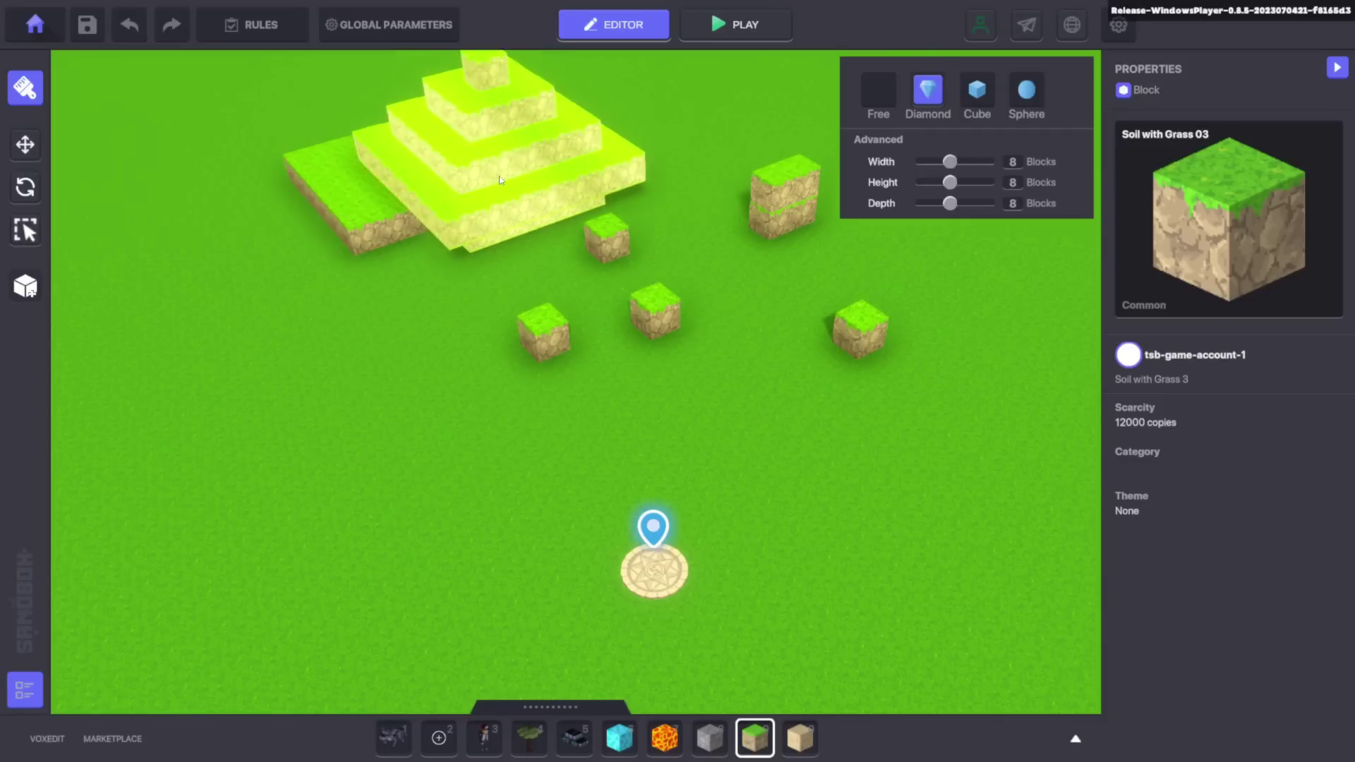
pyautogui.click(500, 180)
pyautogui.click(286, 356)
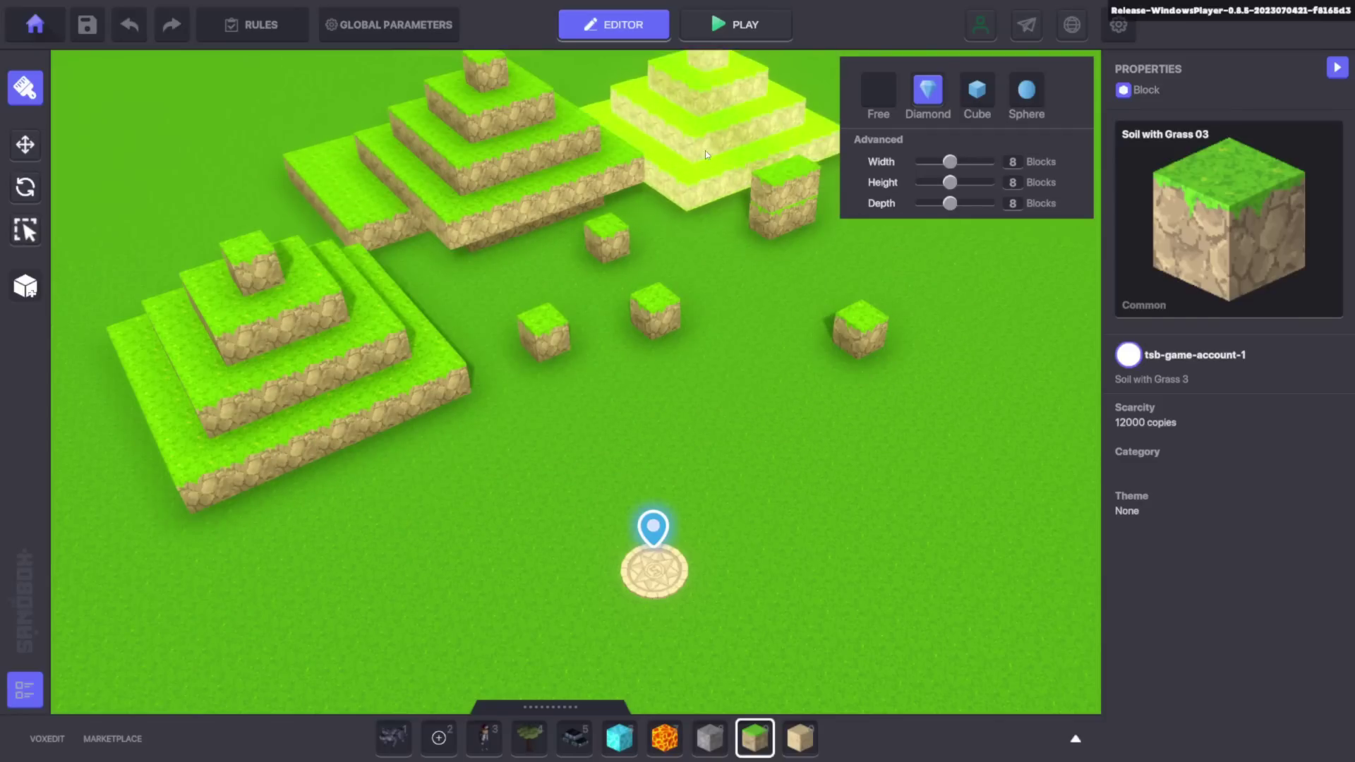
# Add grass spheres beside the right pyramids with a Sphere brush widened to 12.
pyautogui.click(1026, 90)
pyautogui.scroll(-3, 858, 269)
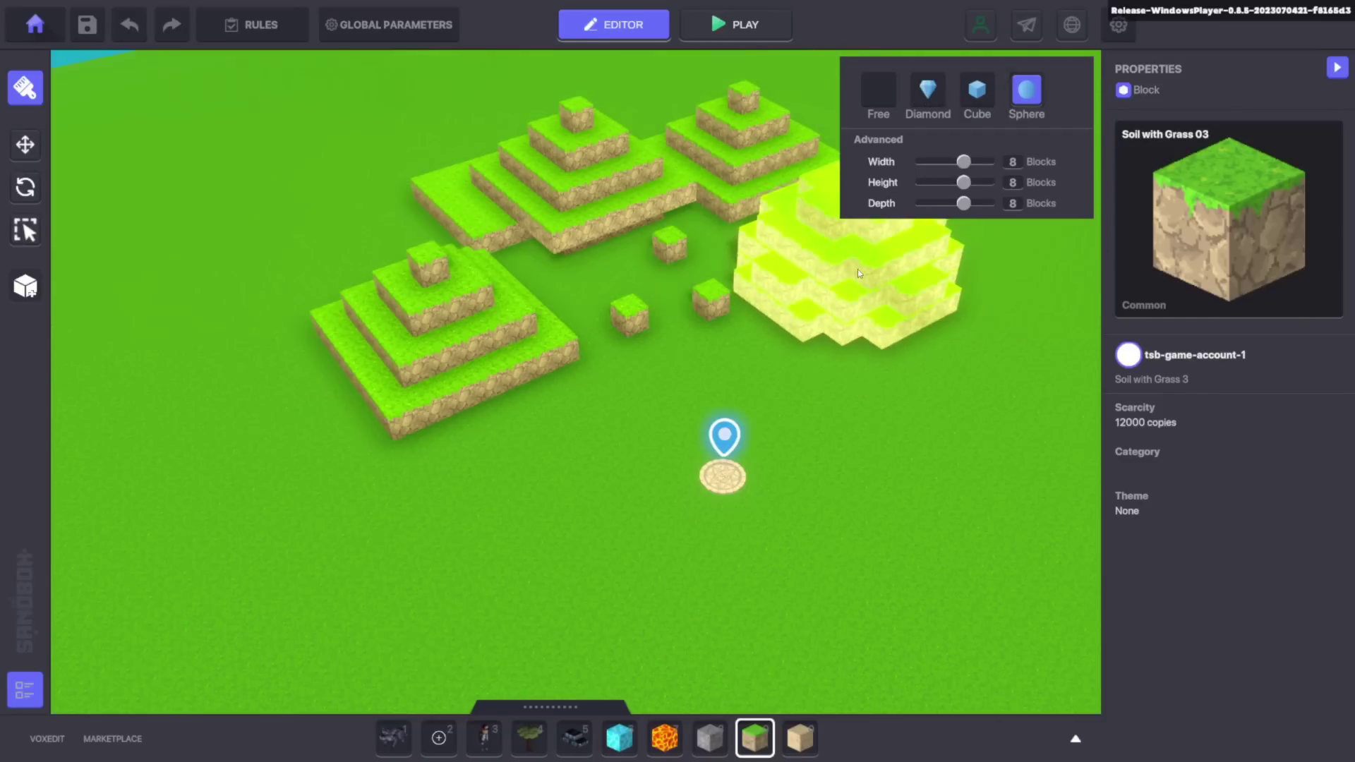
pyautogui.scroll(-2, 809, 266)
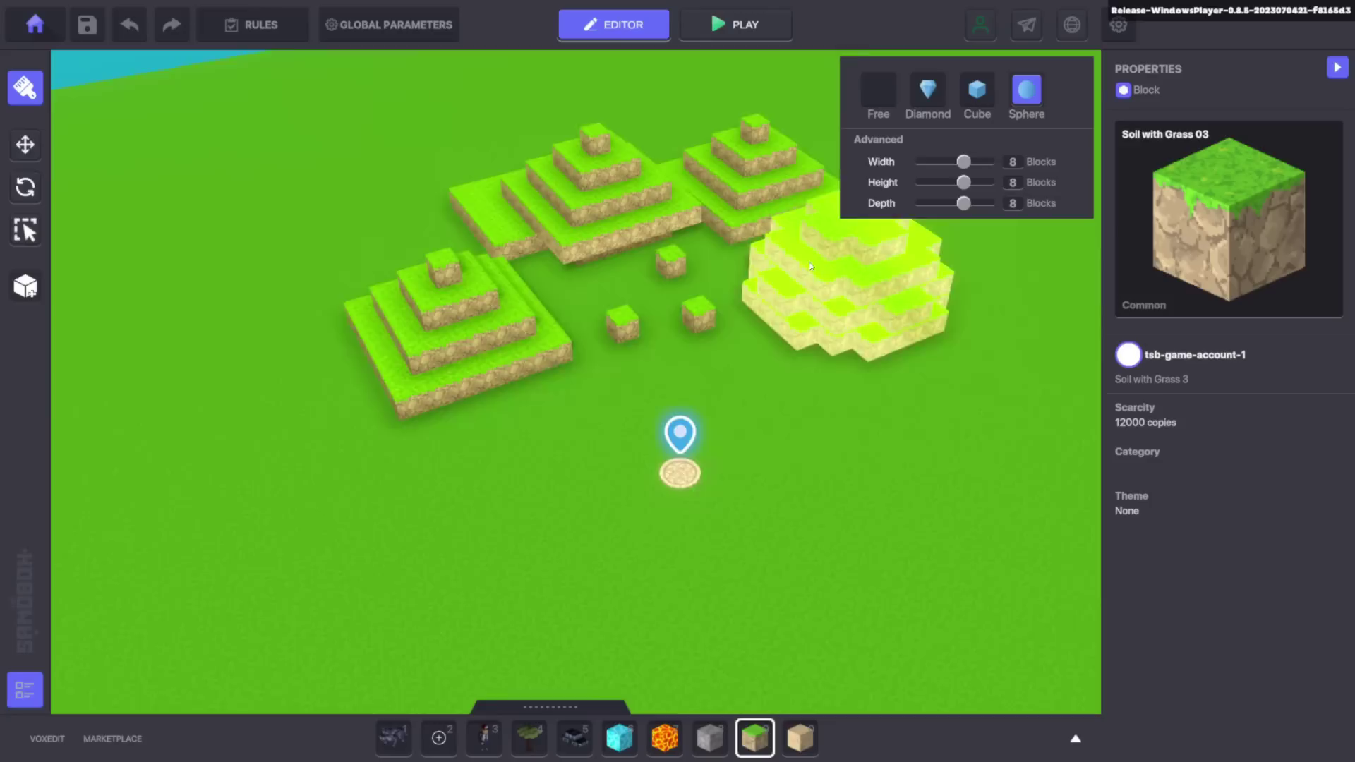
pyautogui.moveTo(809, 266); pyautogui.dragTo(698, 240, button='middle')
pyautogui.click(672, 226)
pyautogui.moveTo(964, 161); pyautogui.dragTo(991, 164)
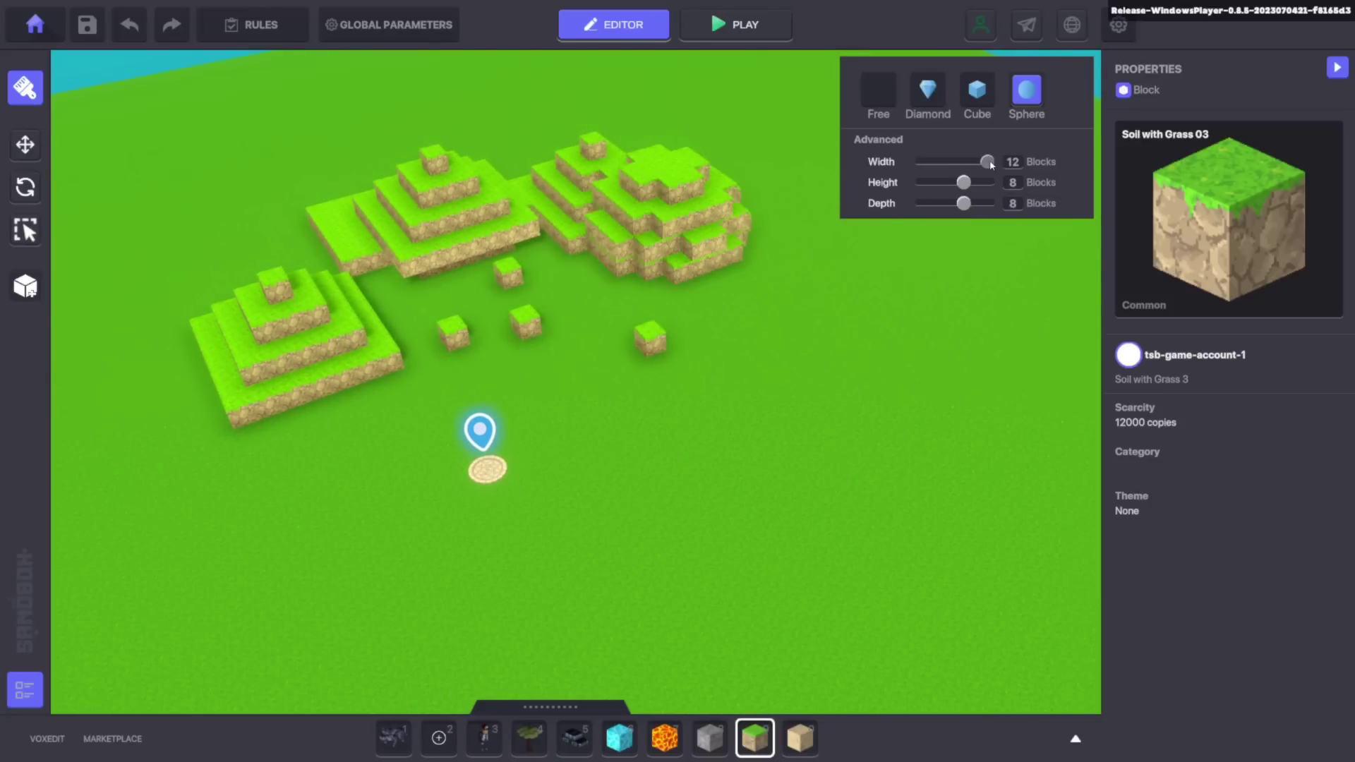
pyautogui.click(837, 307)
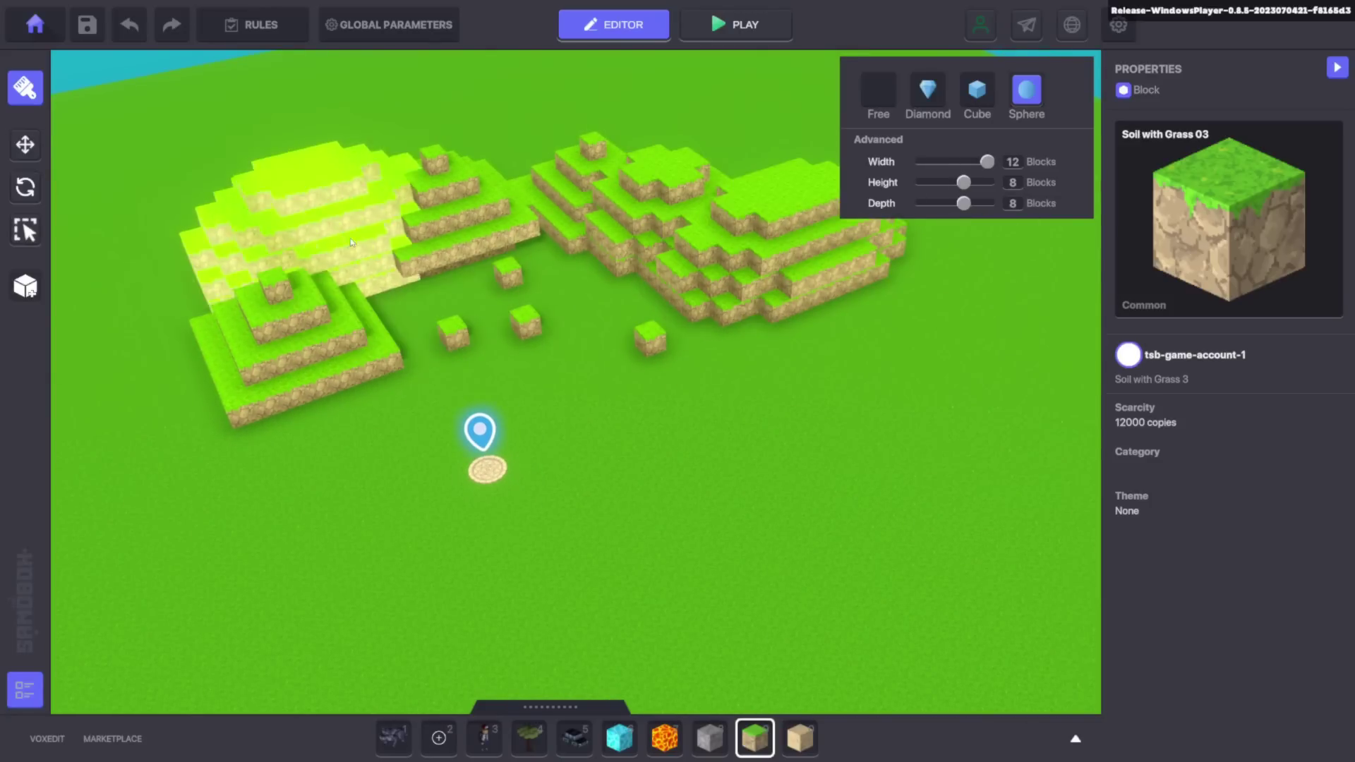
# Fill the left, top, upper-right and lower-left gaps with grass hills, then open the asset library.
pyautogui.click(354, 246)
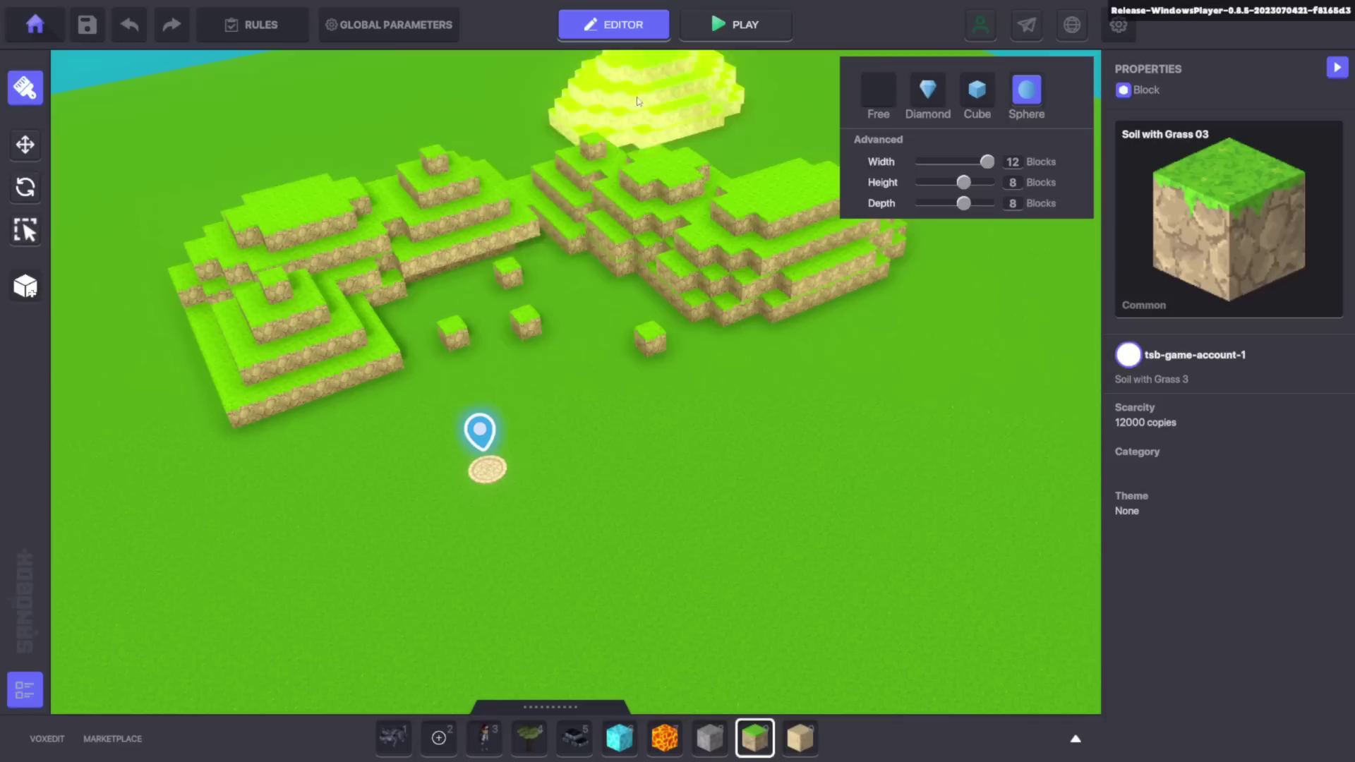
pyautogui.click(525, 185)
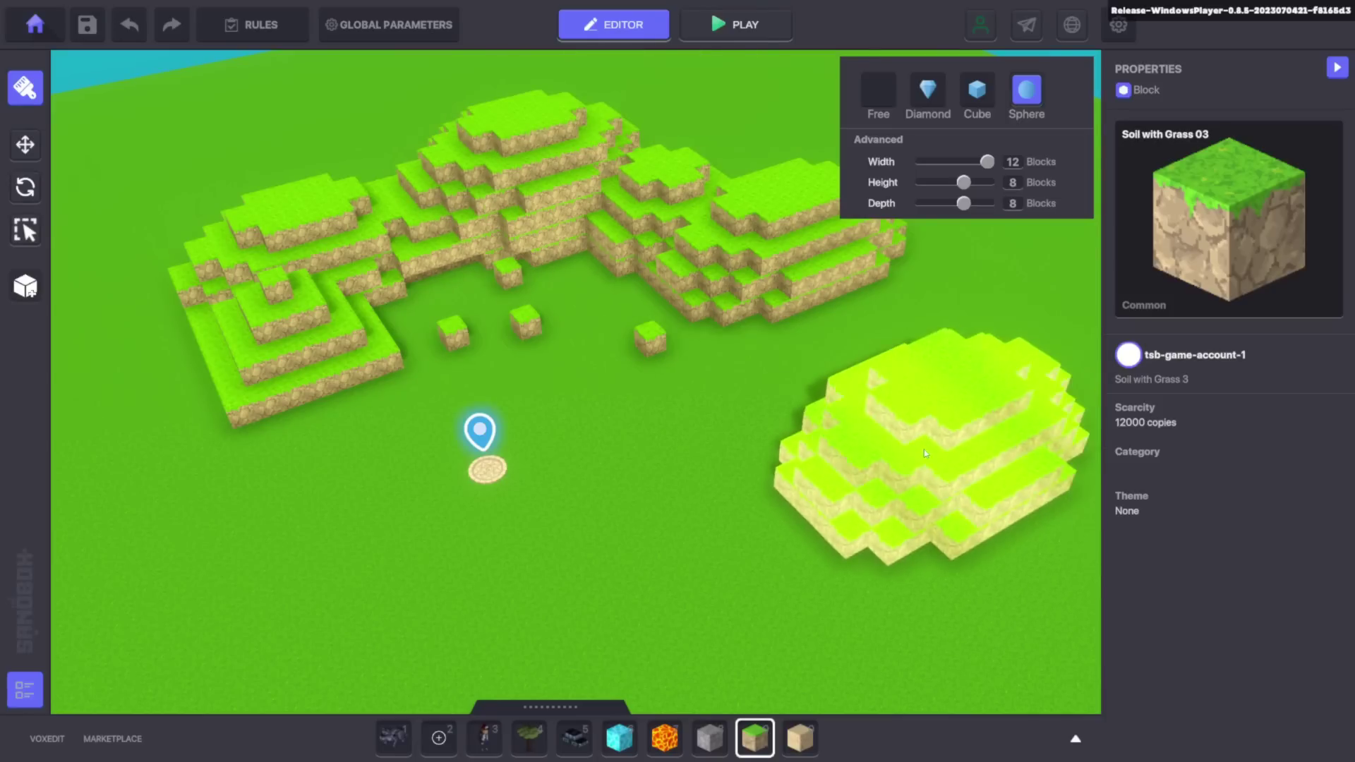
pyautogui.click(912, 287)
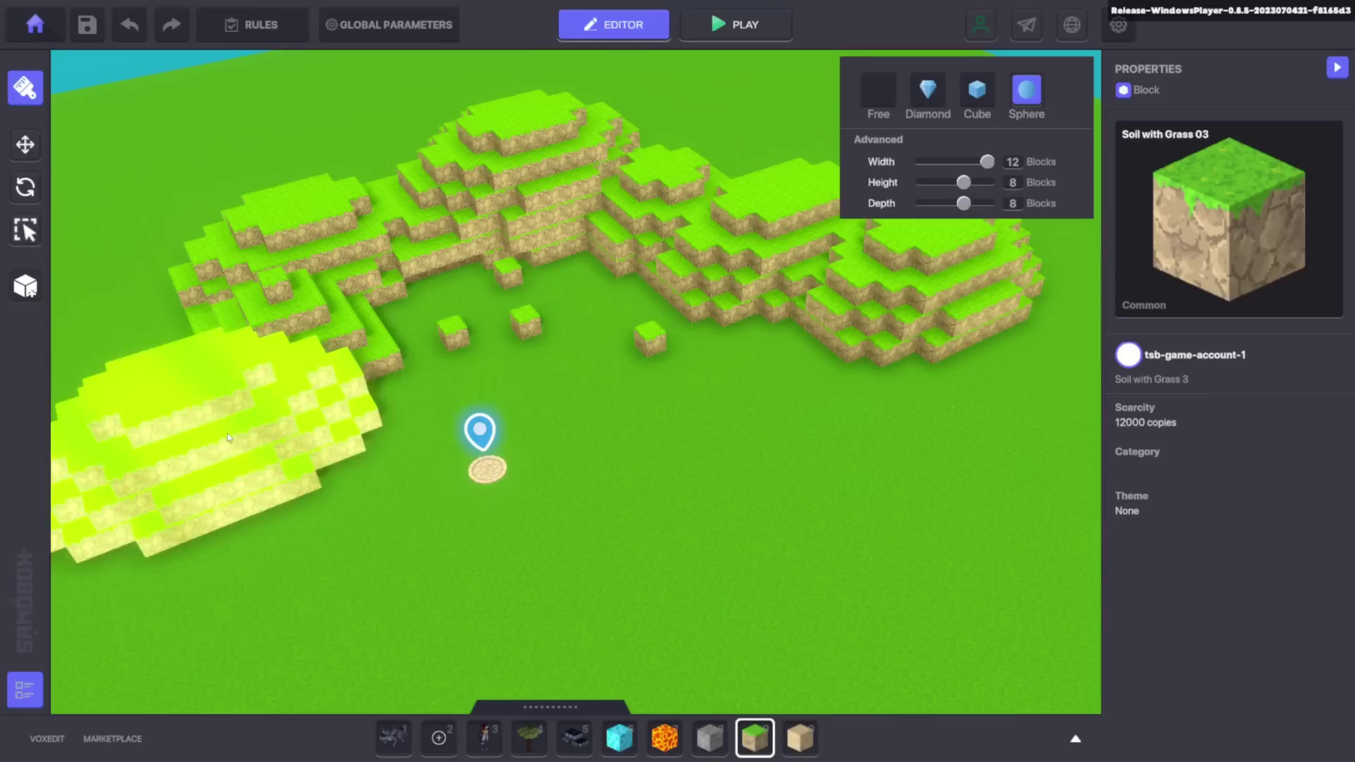
pyautogui.click(227, 437)
pyautogui.click(1039, 358)
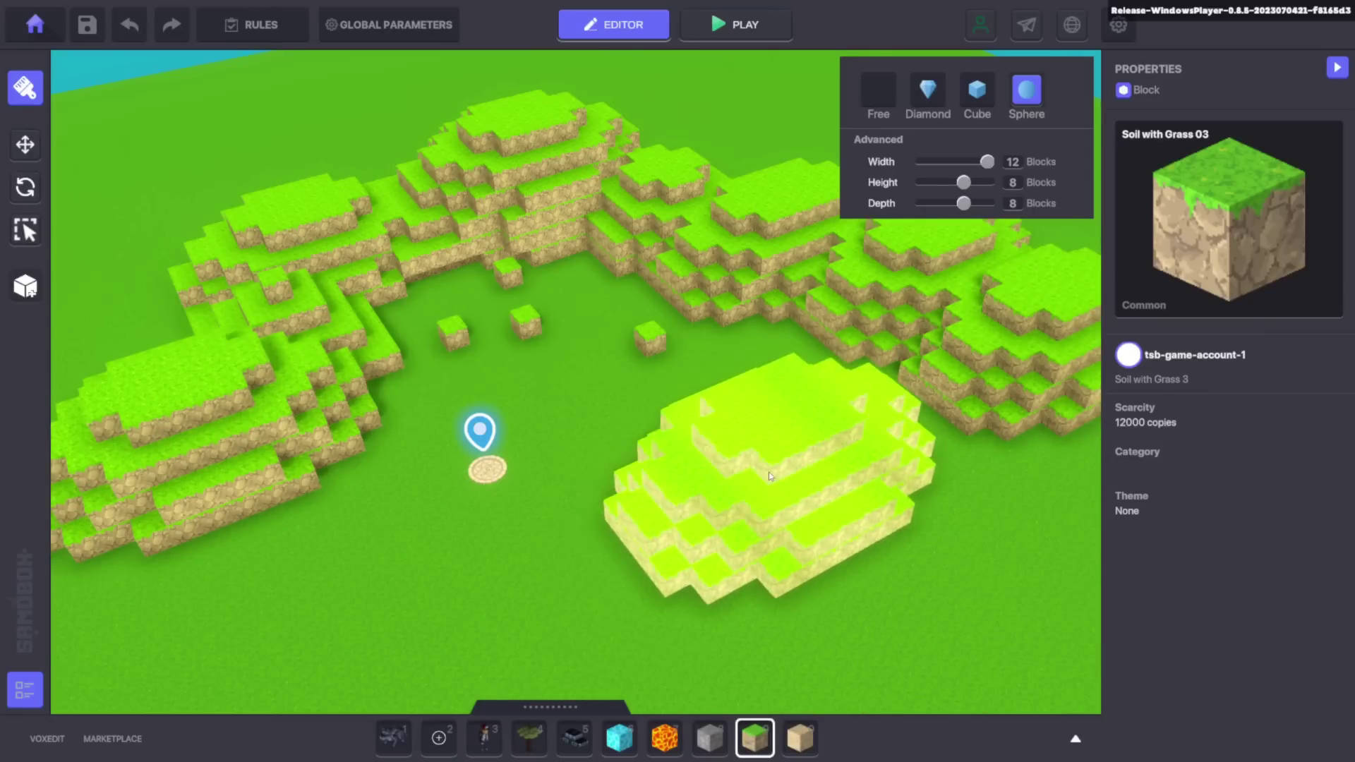
pyautogui.press('Tab')
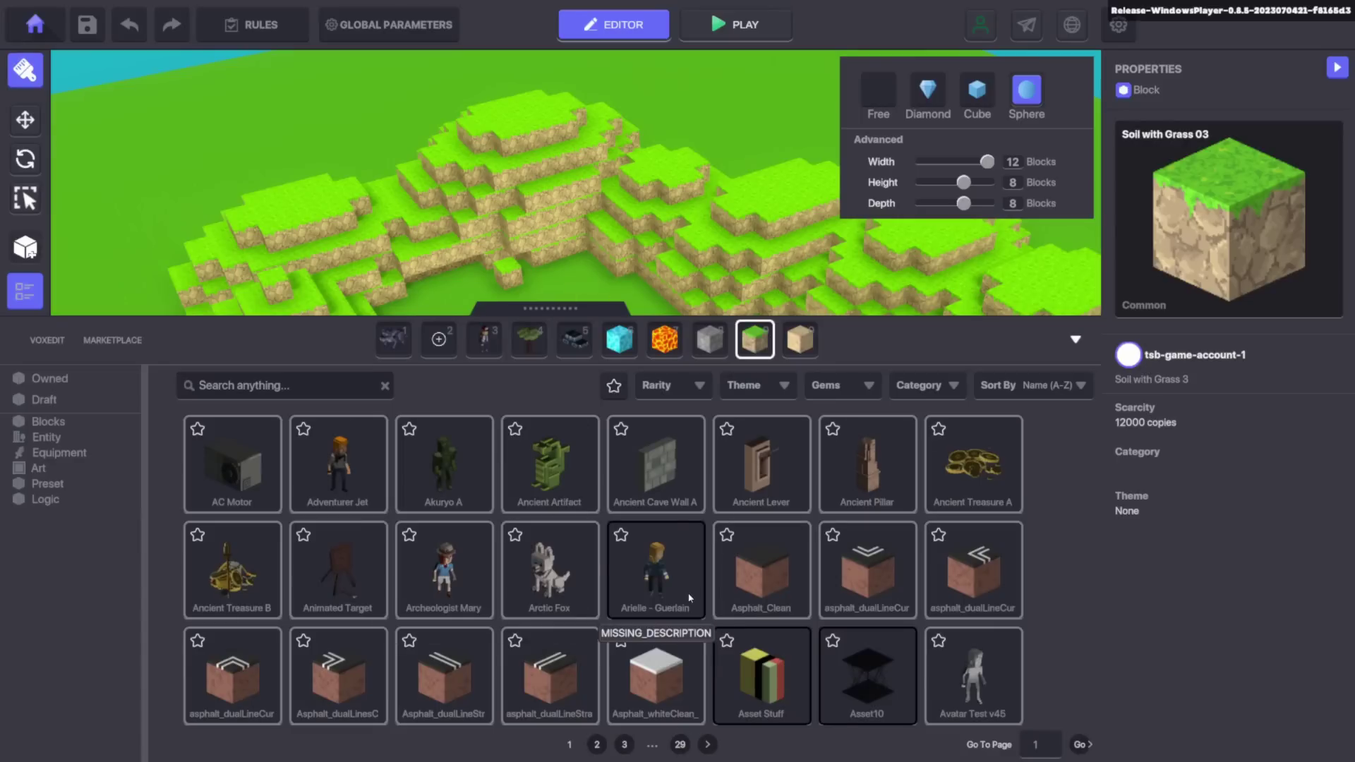
# Search the assets for 'gobl' and place the Goblin C enemy between the hills.
pyautogui.click(708, 746)
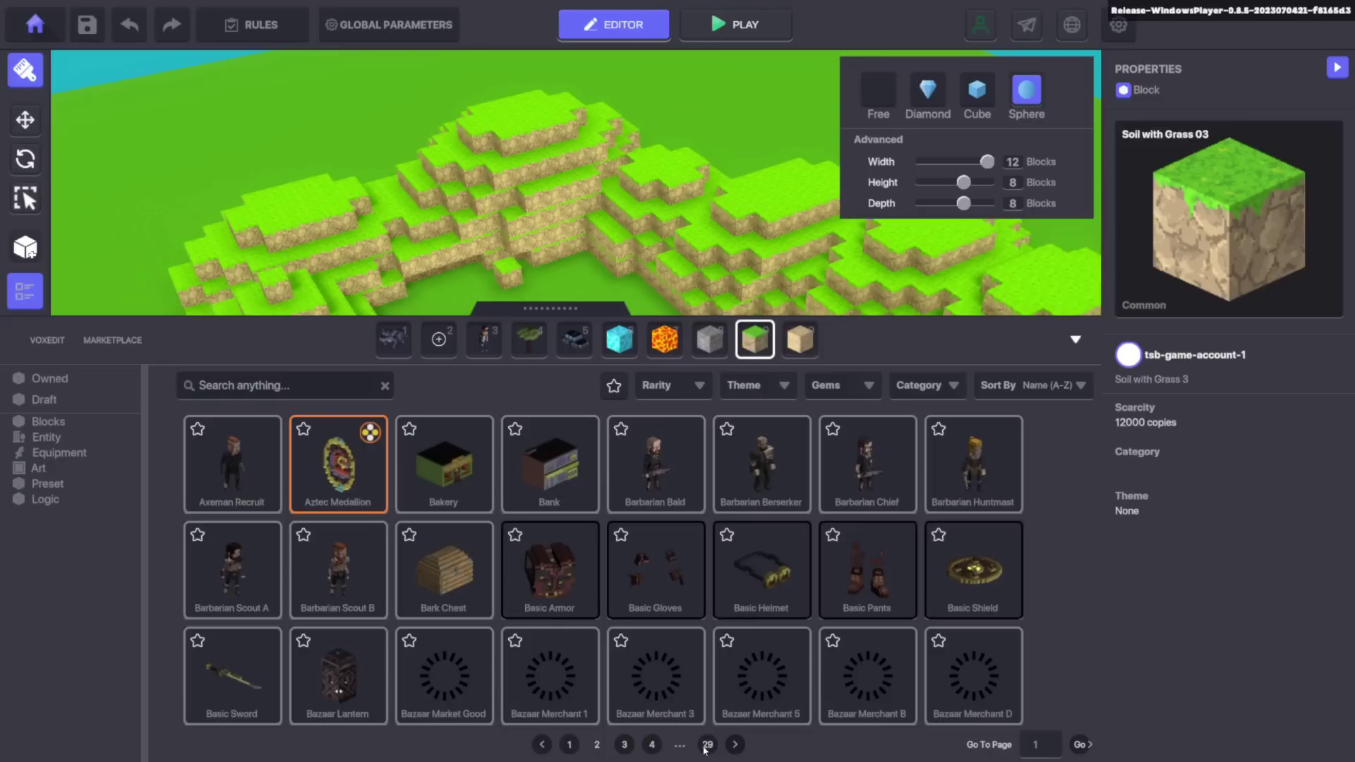
pyautogui.click(541, 746)
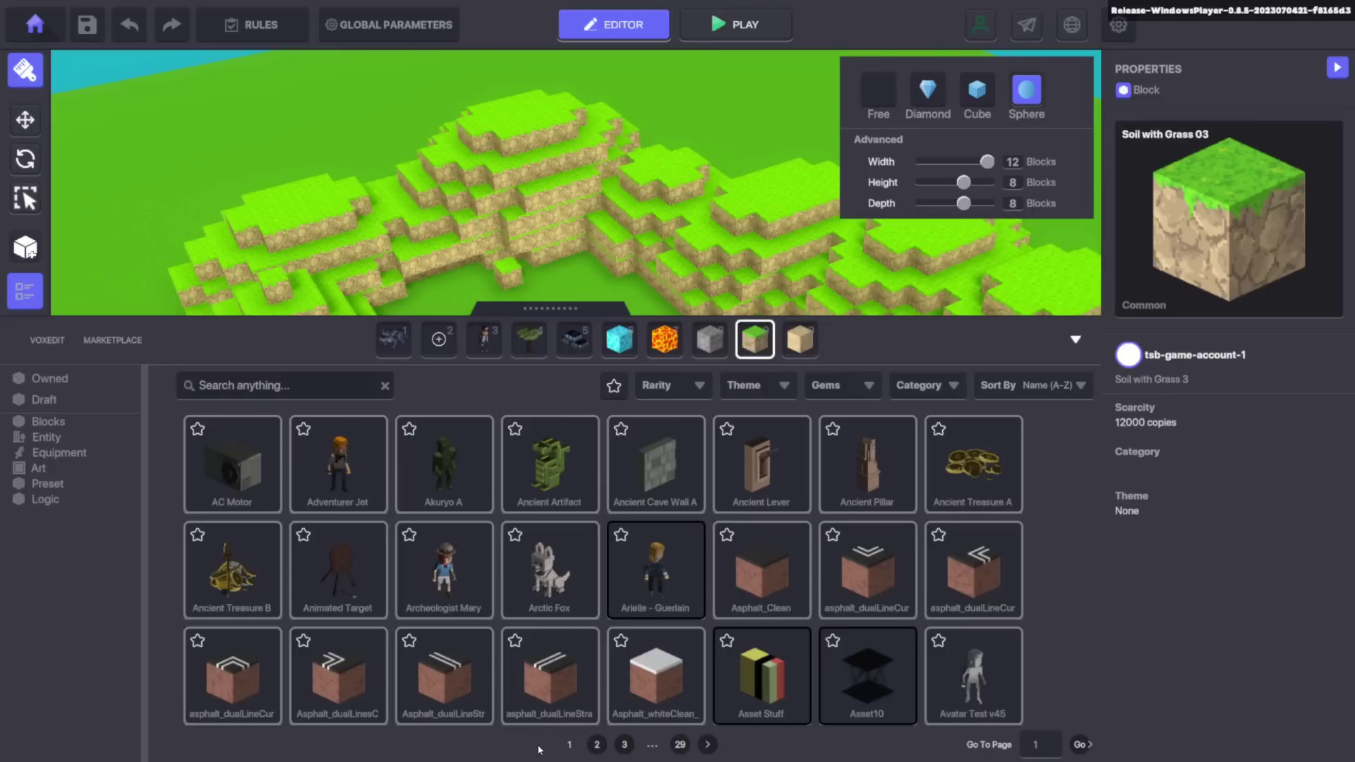
pyautogui.click(265, 396)
pyautogui.write('gobl')
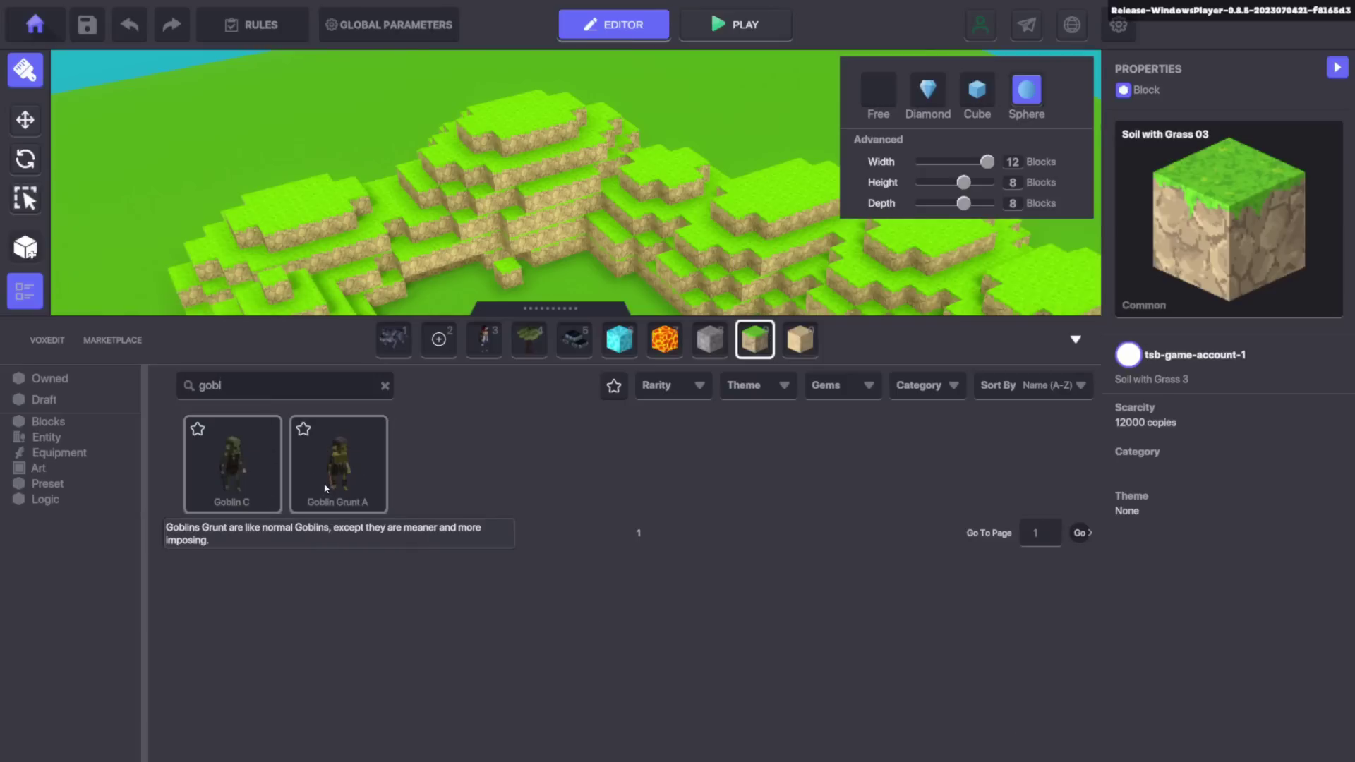
pyautogui.click(242, 479)
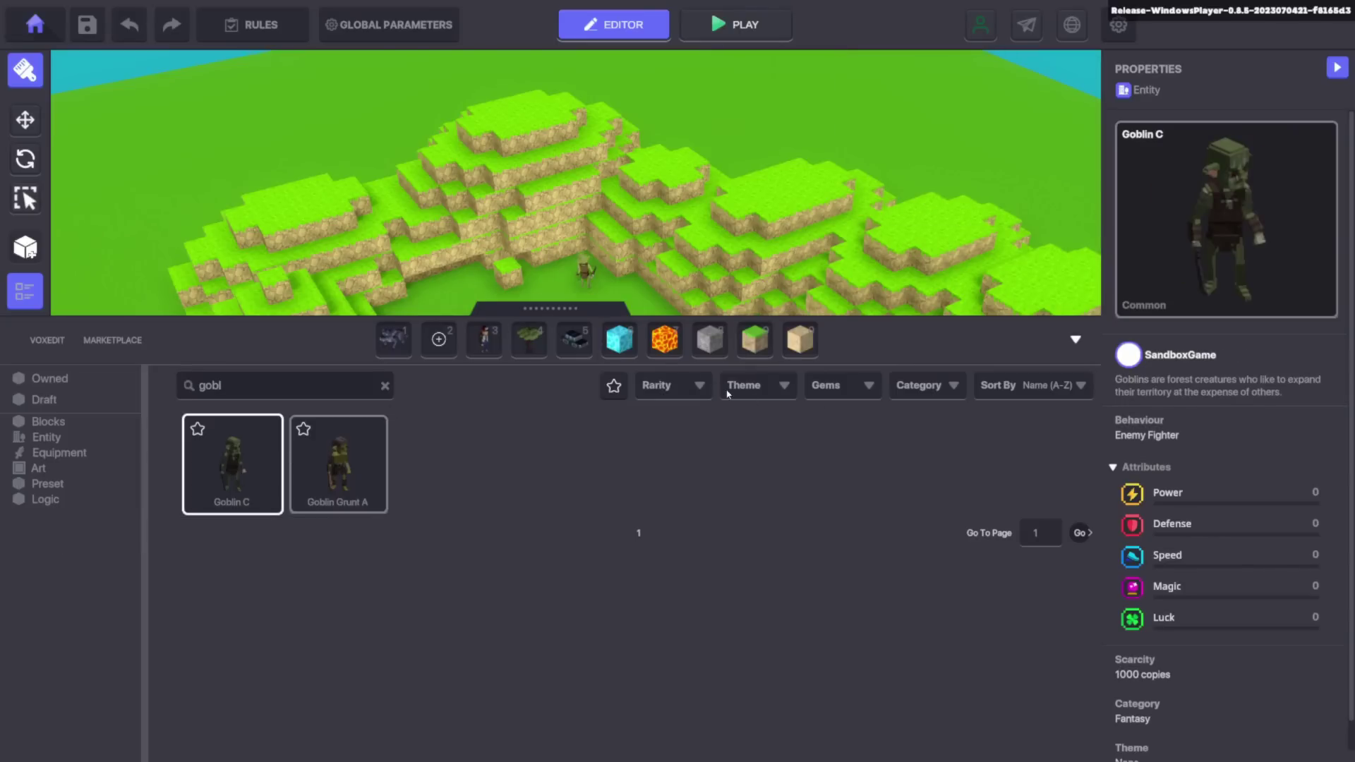
# Close the asset library, select the goblin with the Move tool, and zoom in around it.
pyautogui.click(1076, 341)
pyautogui.press('Escape')
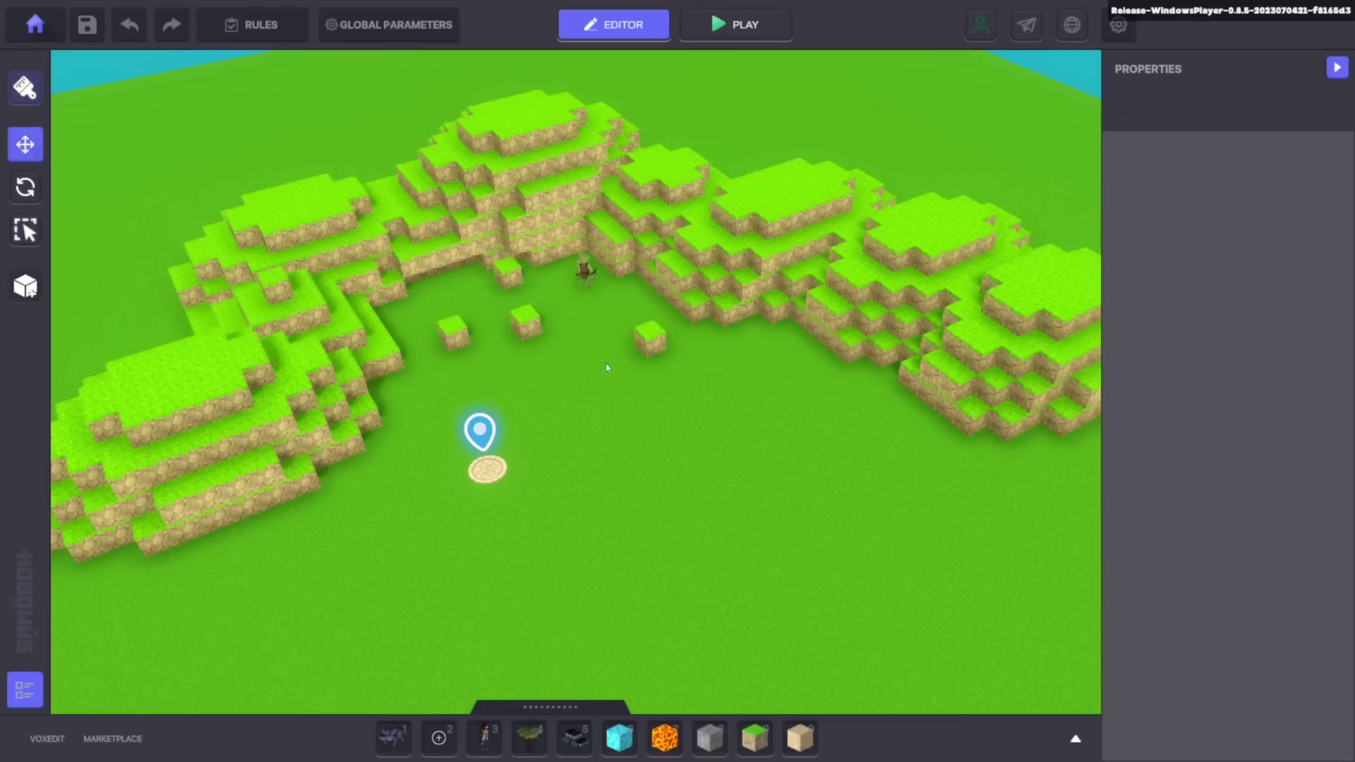
pyautogui.scroll(10, 696, 363)
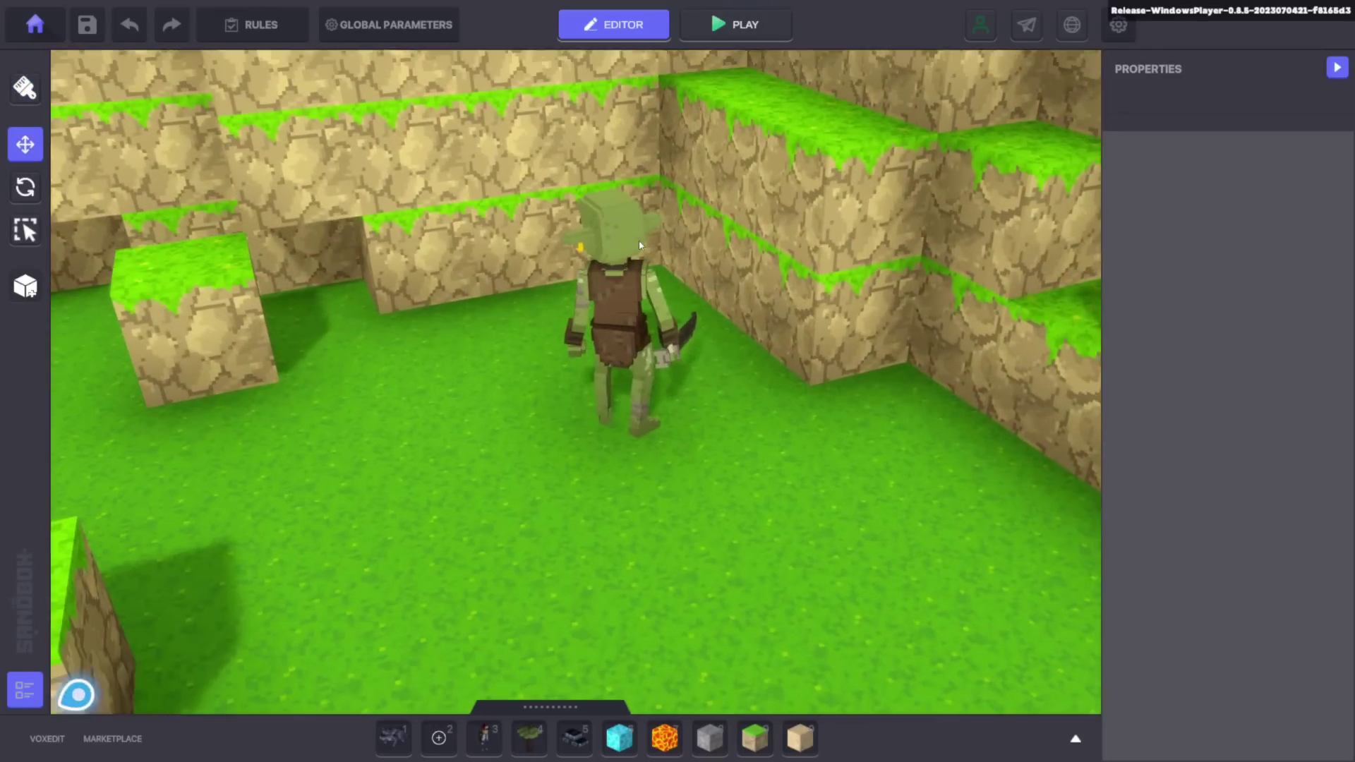
pyautogui.click(640, 244)
pyautogui.click(756, 441)
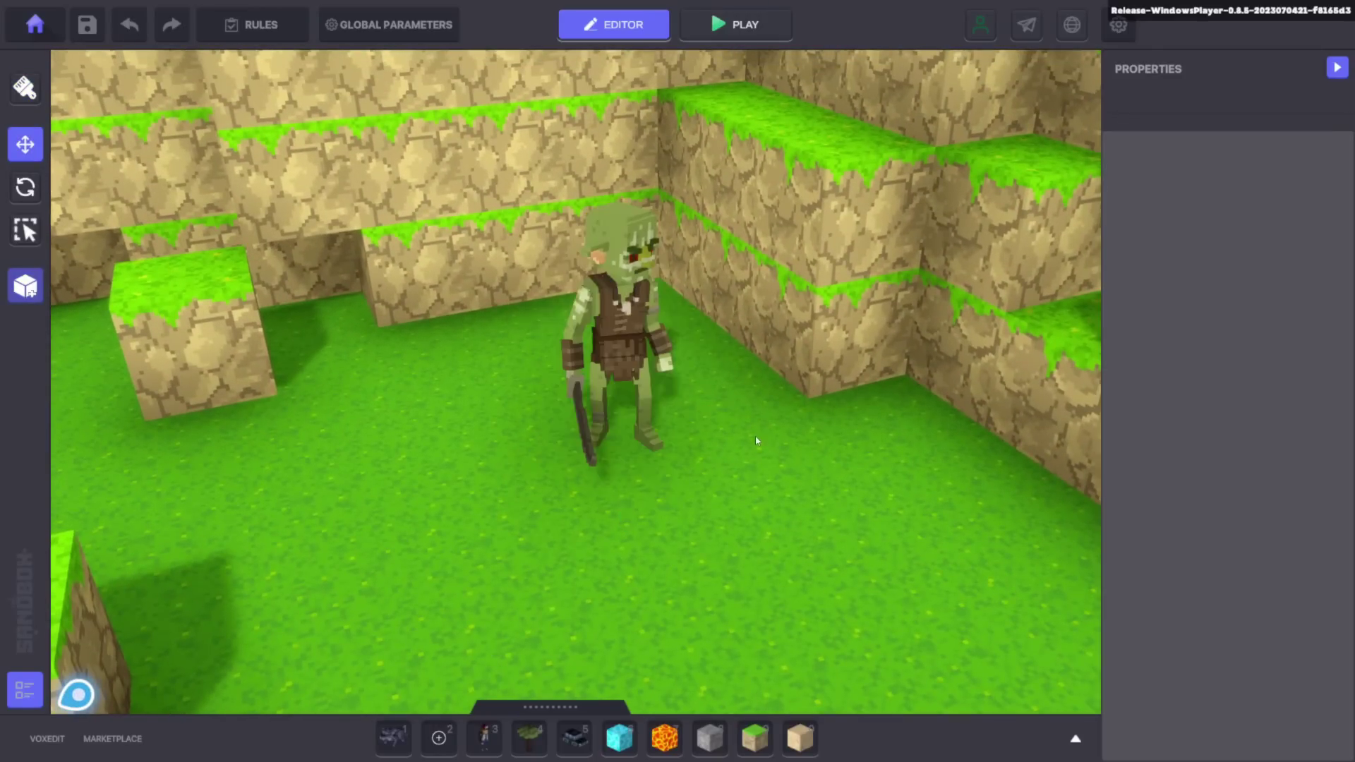
pyautogui.moveTo(739, 355); pyautogui.dragTo(652, 367, button='right')
pyautogui.hotkey('alt', 'shift')
pyautogui.scroll(3, 652, 366)
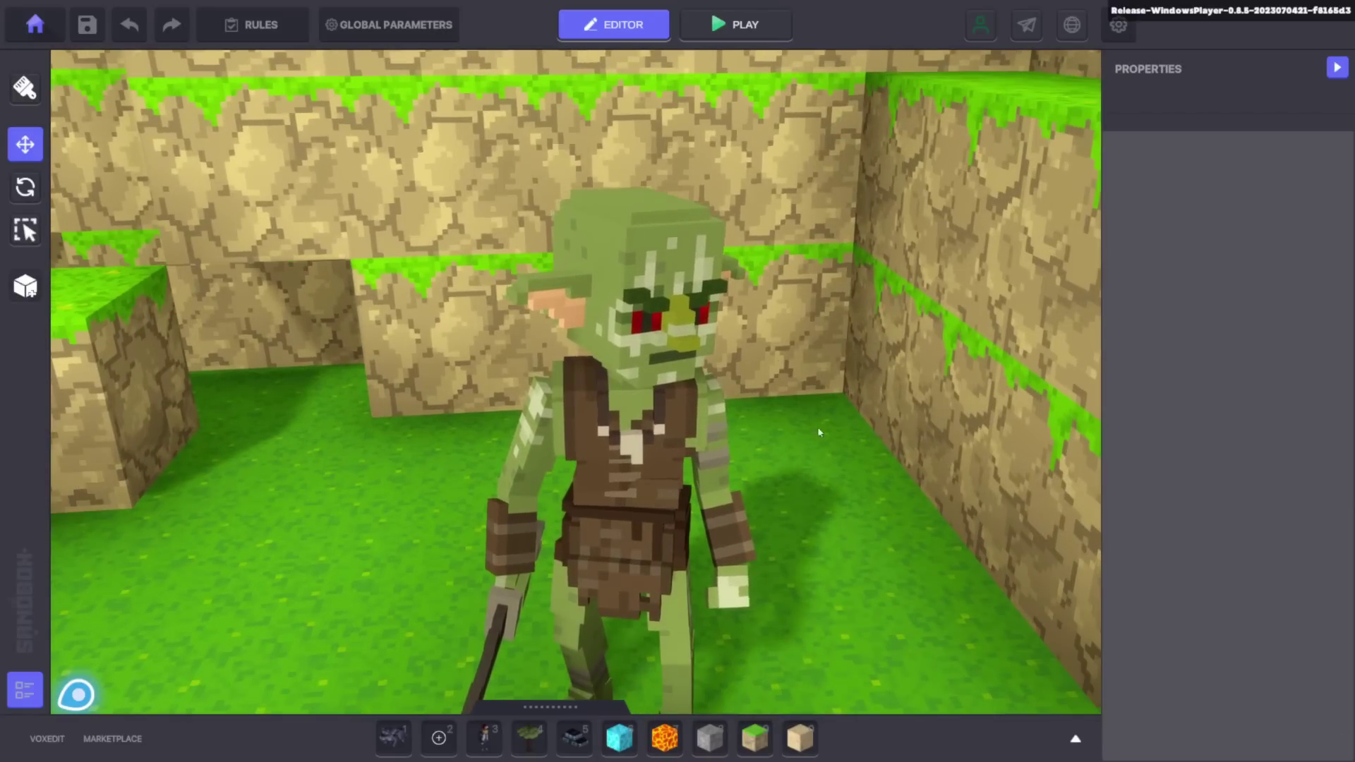
pyautogui.scroll(-3, 819, 432)
pyautogui.scroll(6, 751, 358)
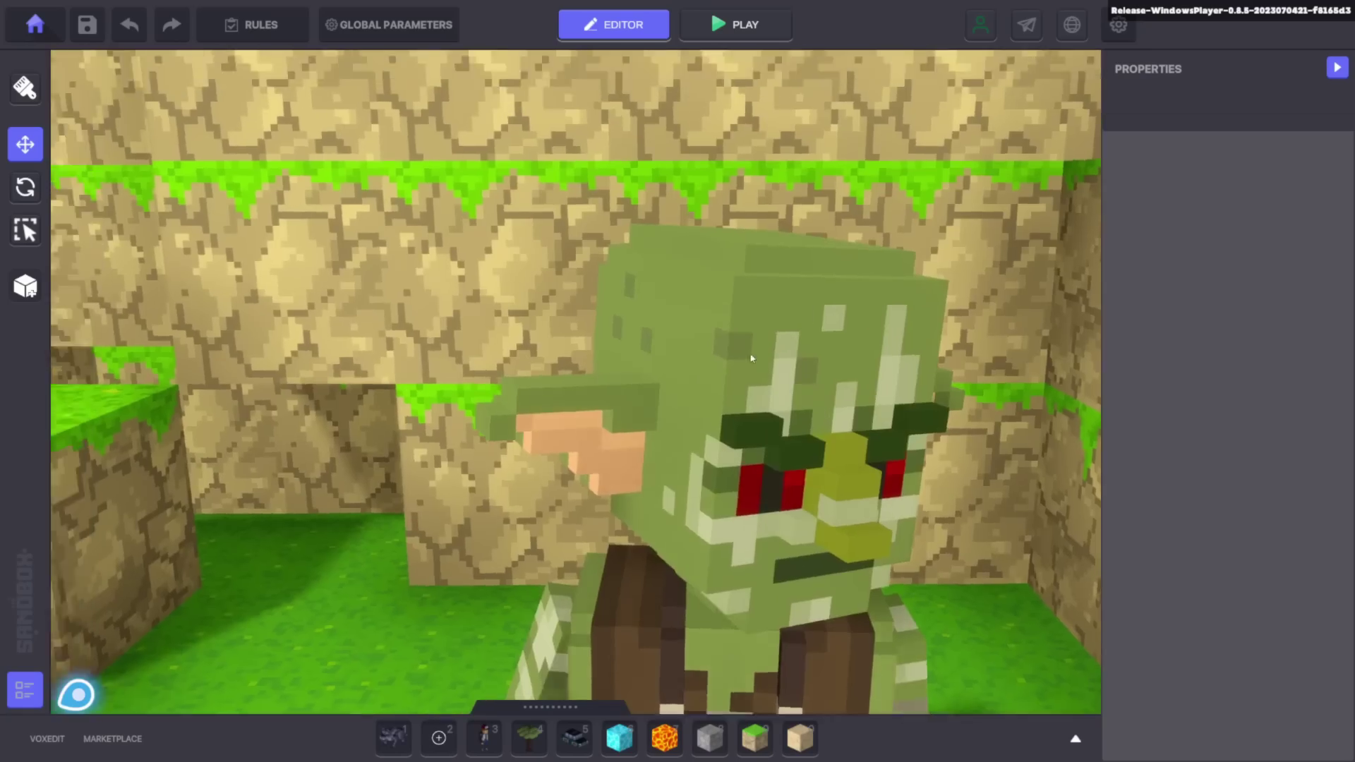
pyautogui.scroll(-8, 752, 358)
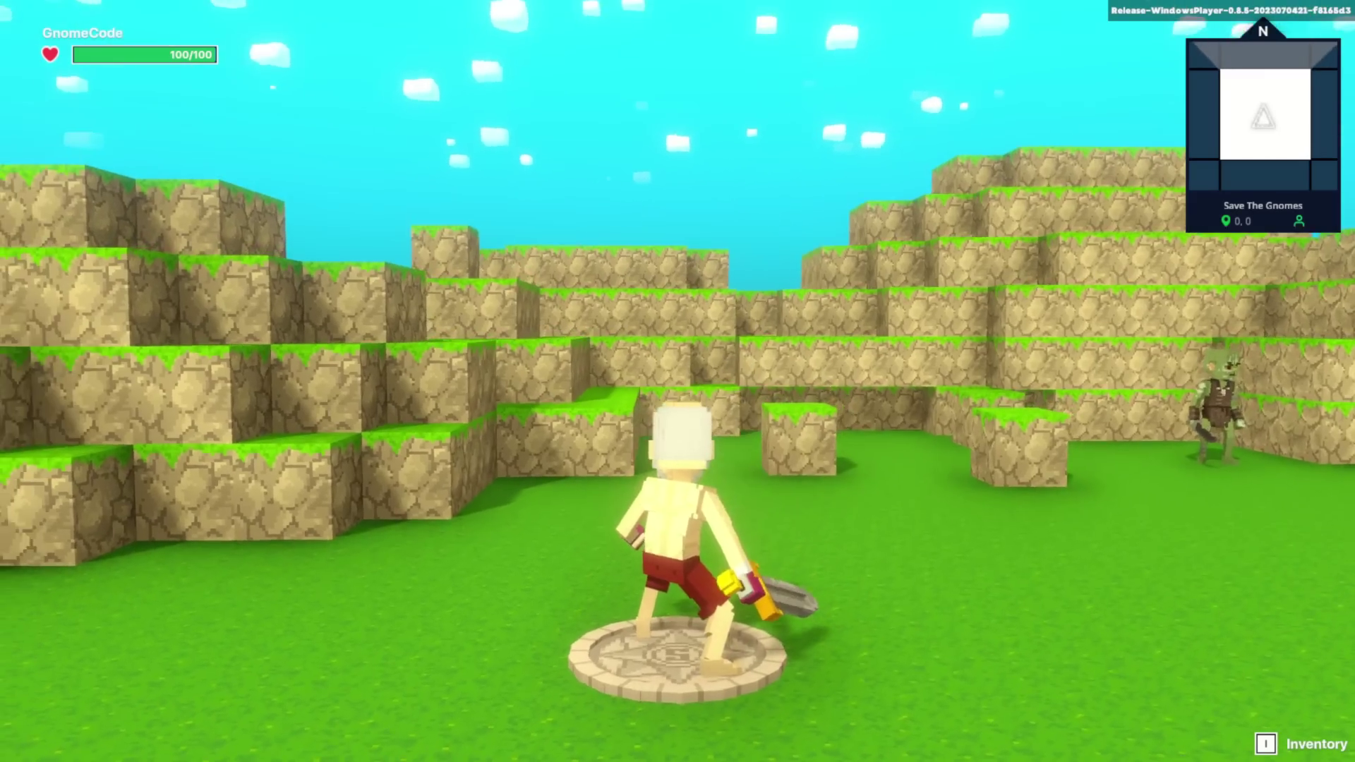
# Run around the hills, take a goblin hit down to 90/100 health, and pause.
pyautogui.press('s')
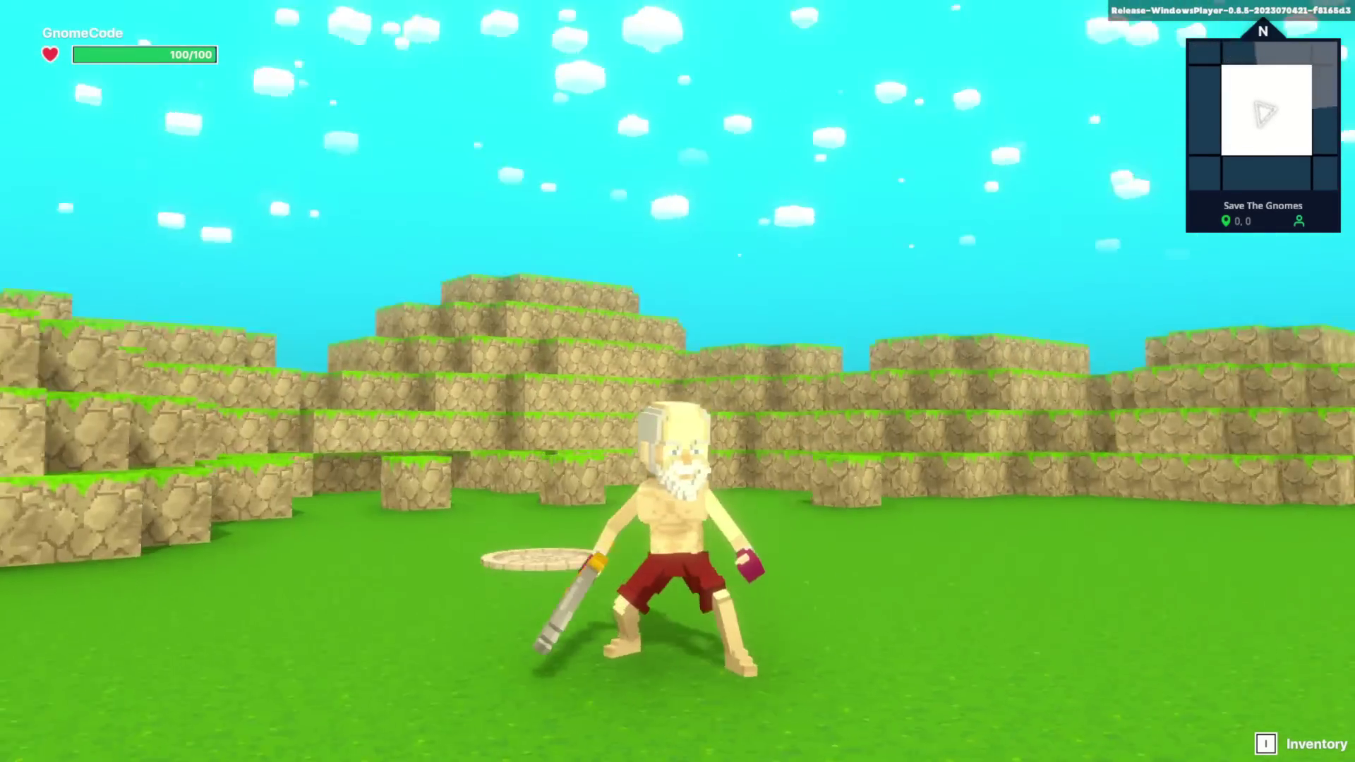
pyautogui.press('a')
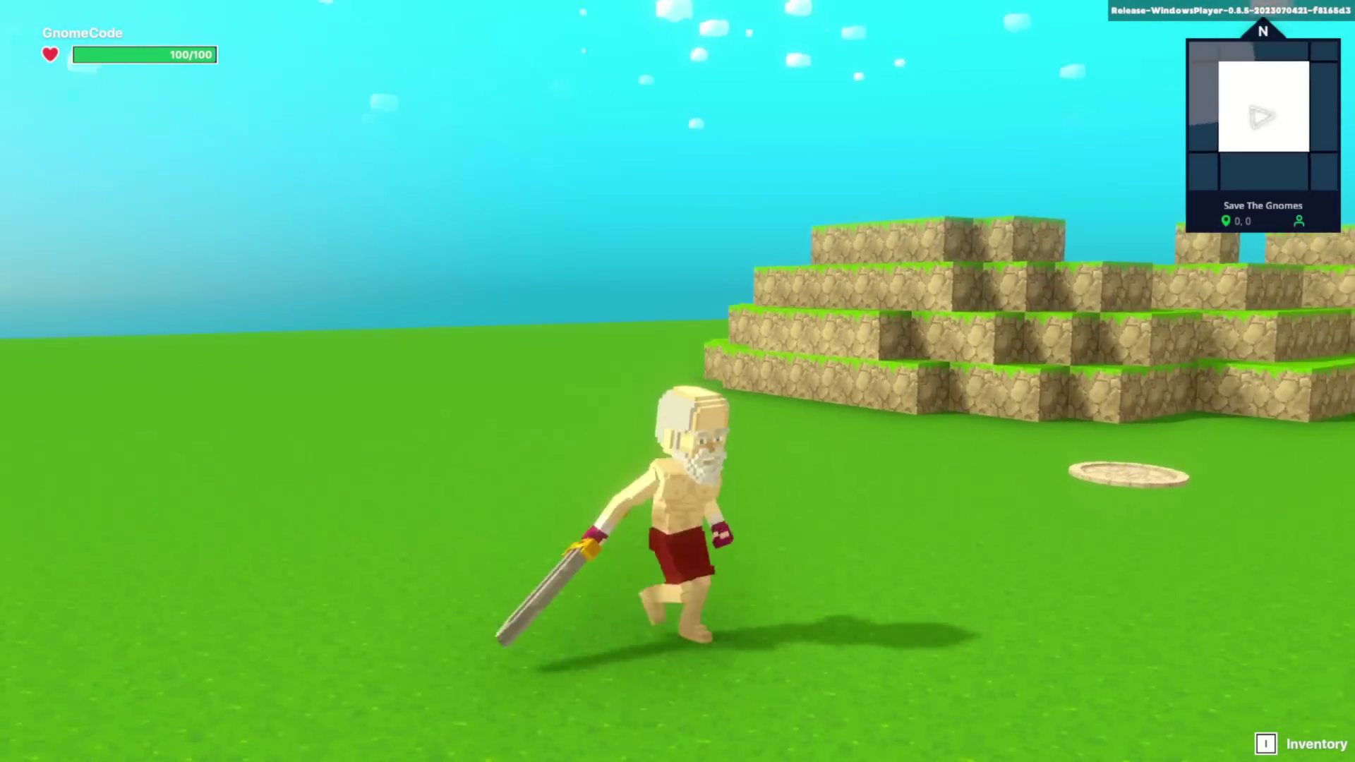
pyautogui.press('s')
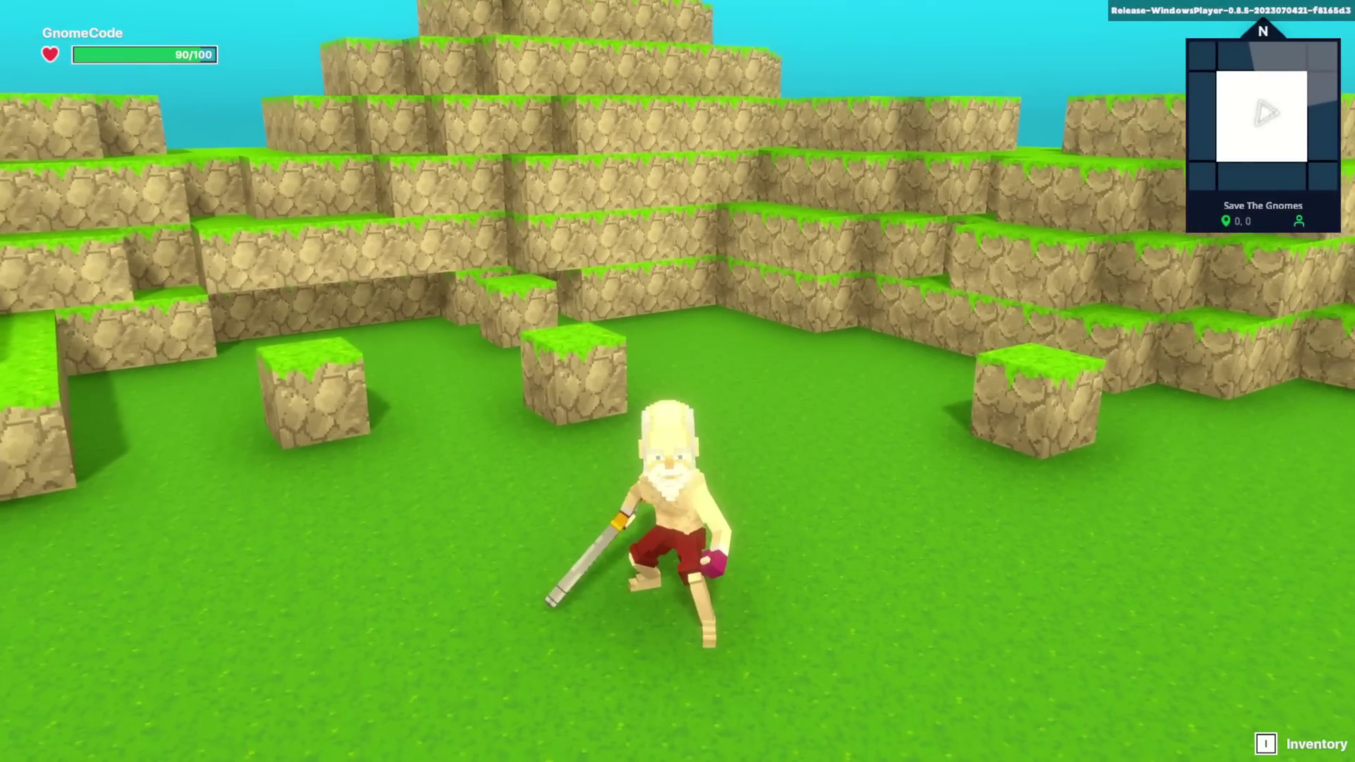
pyautogui.press('Escape')
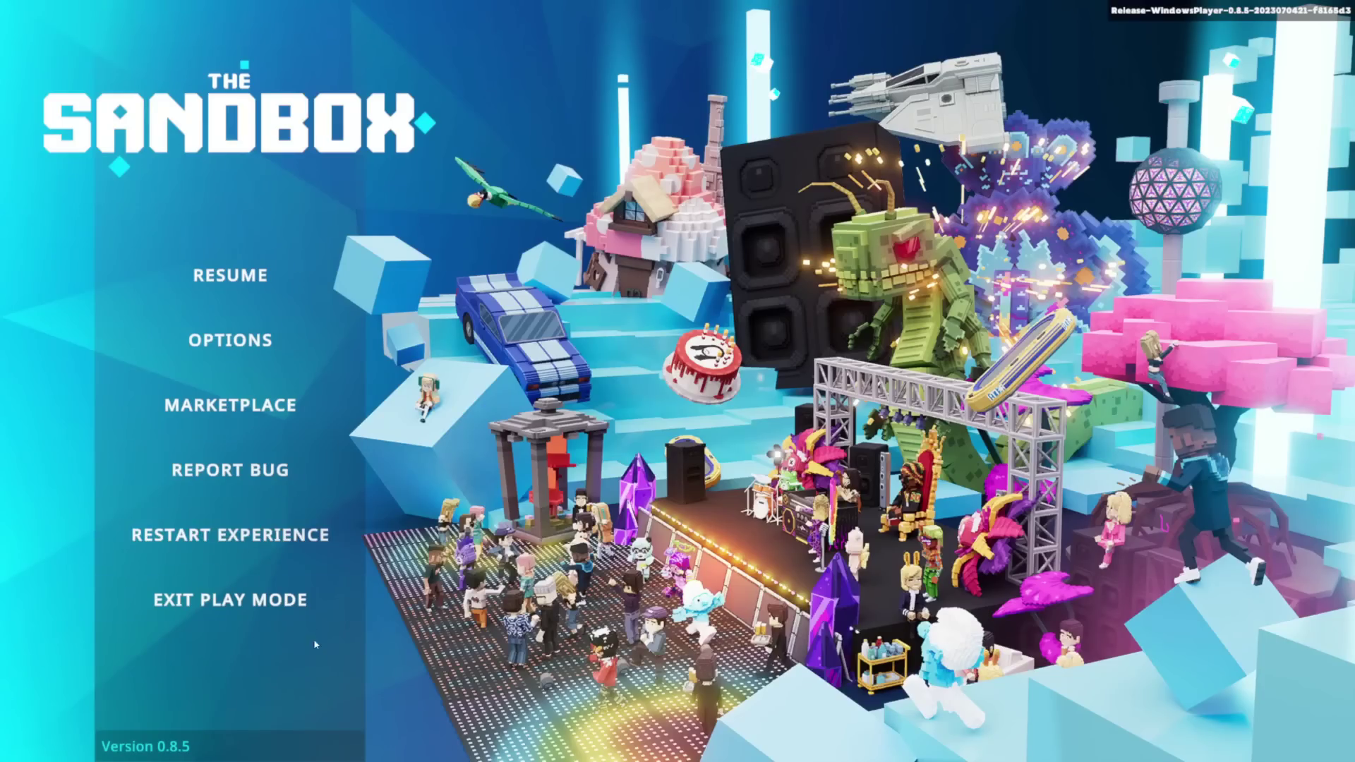
# Exit play mode and select Goblin C to show its properties.
pyautogui.click(311, 598)
pyautogui.click(637, 316)
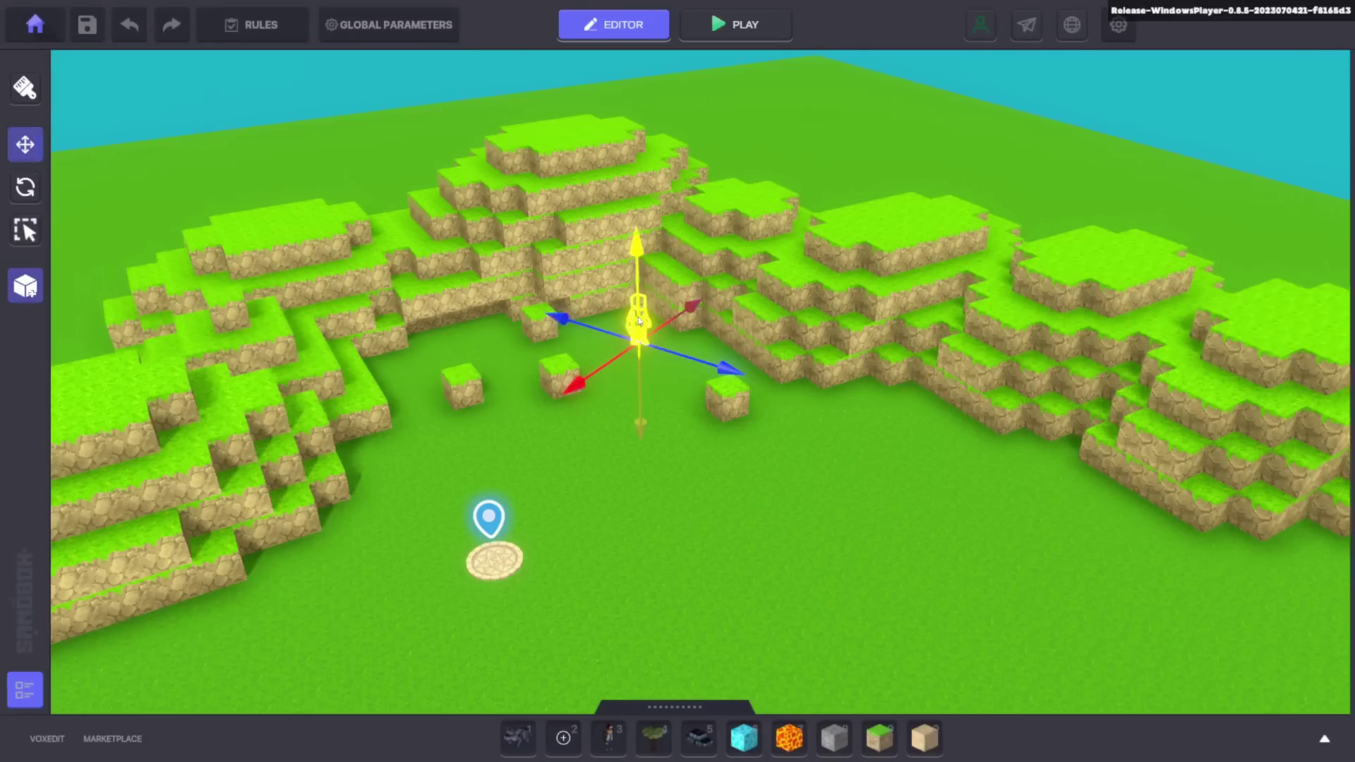
pyautogui.scroll(3, 730, 423)
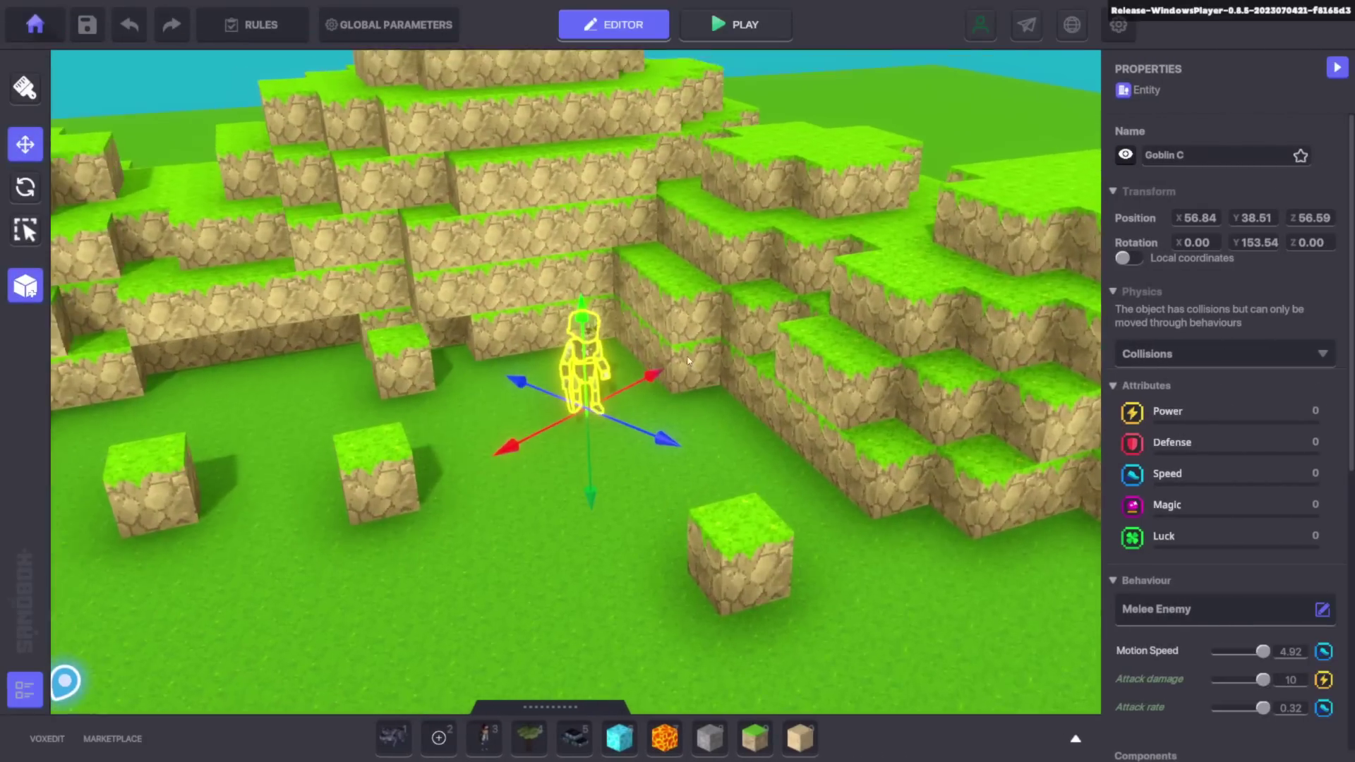
pyautogui.scroll(-1, 1219, 352)
pyautogui.scroll(-5, 1218, 347)
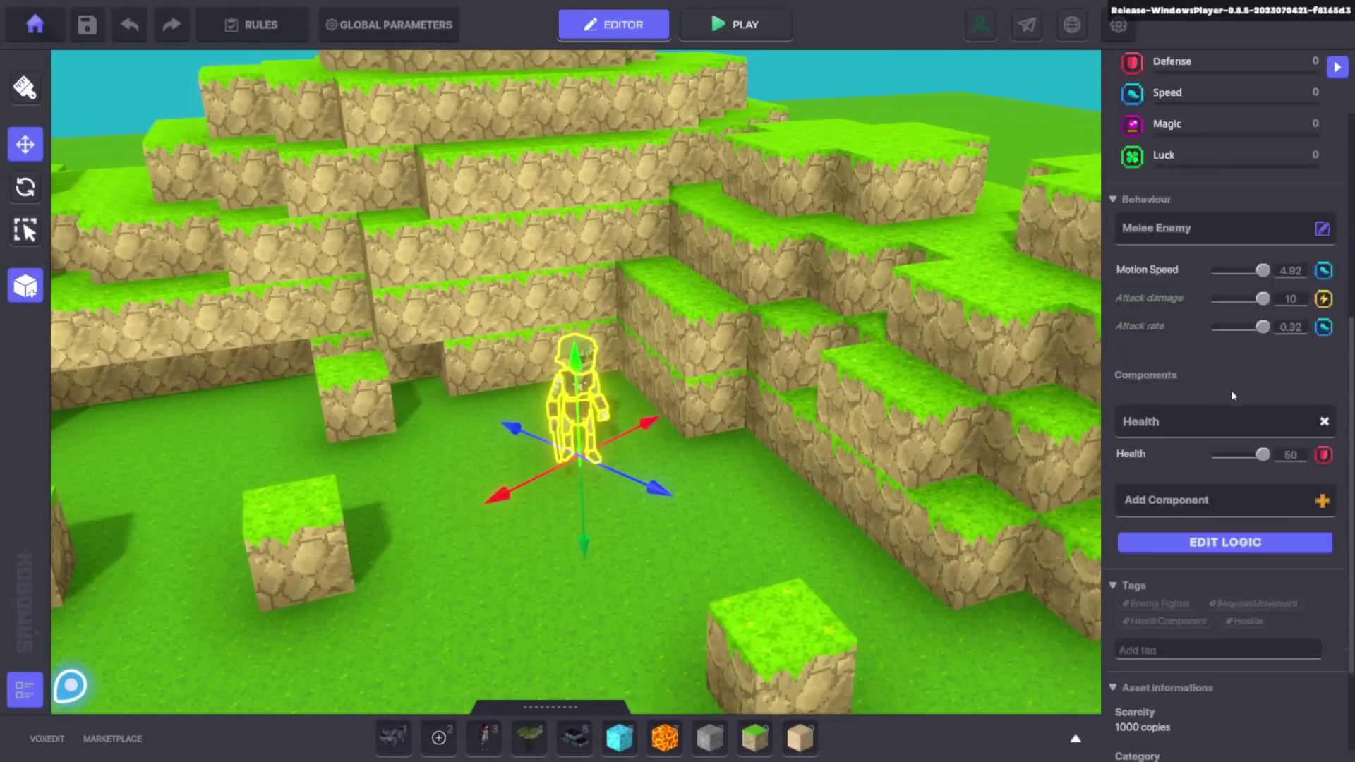
pyautogui.scroll(2, 1198, 407)
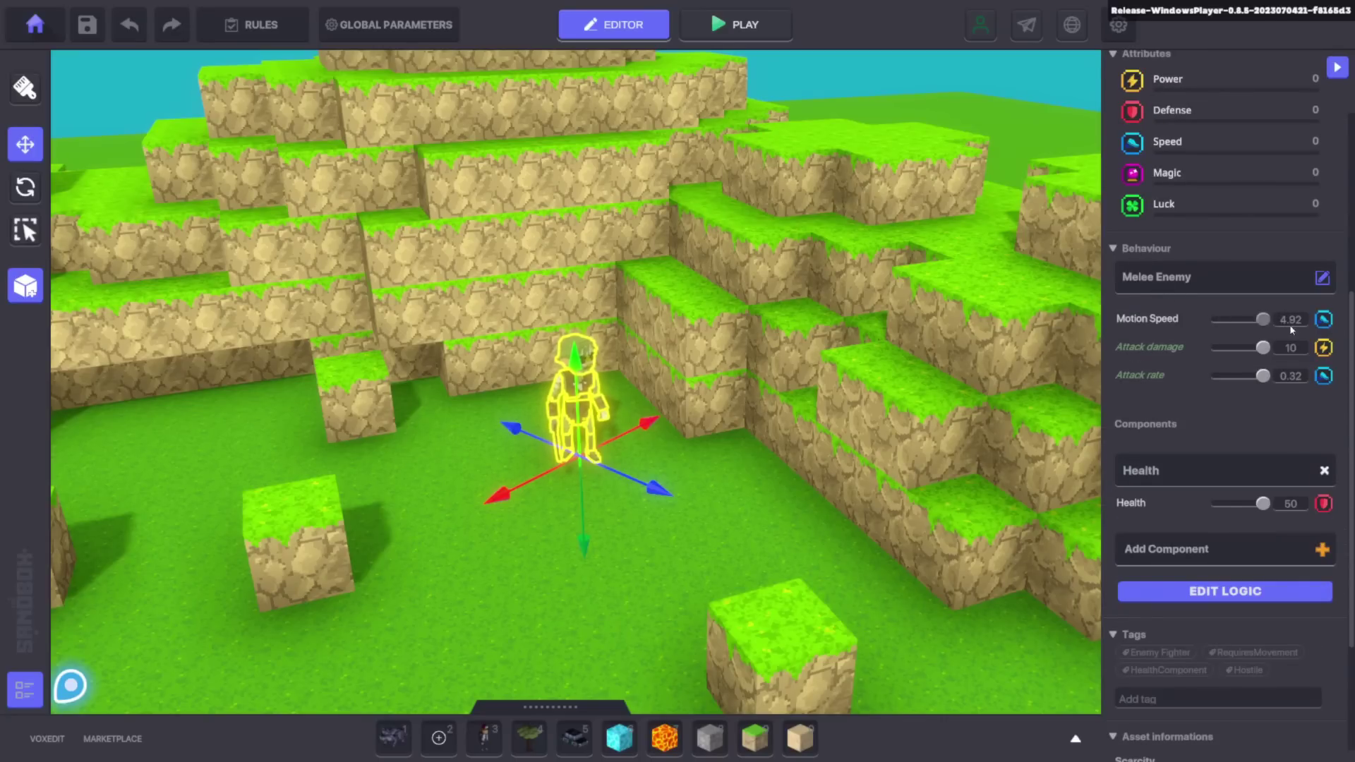
# Change the goblin's behaviour to Citizen with a 5×1×5 walking zone and walk speed 1.5.
pyautogui.click(1323, 277)
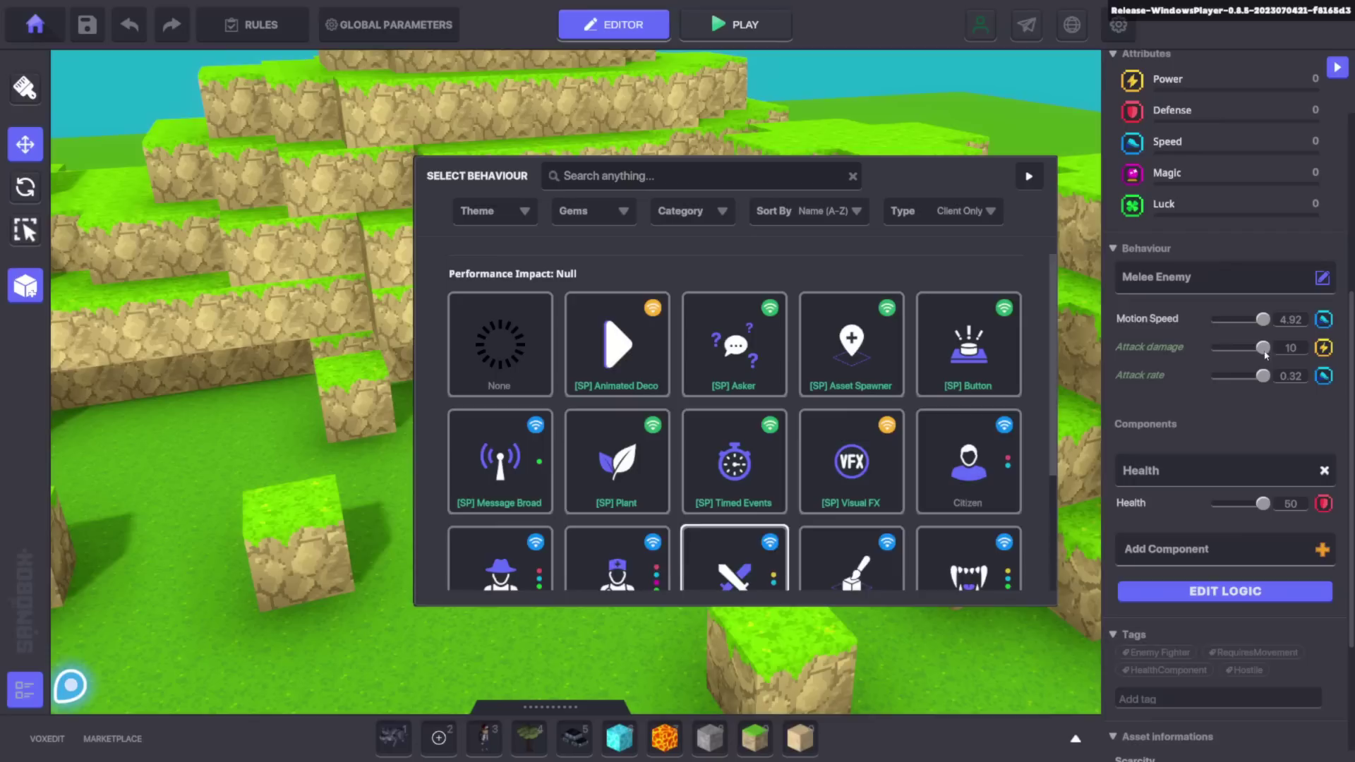
pyautogui.scroll(-2, 844, 415)
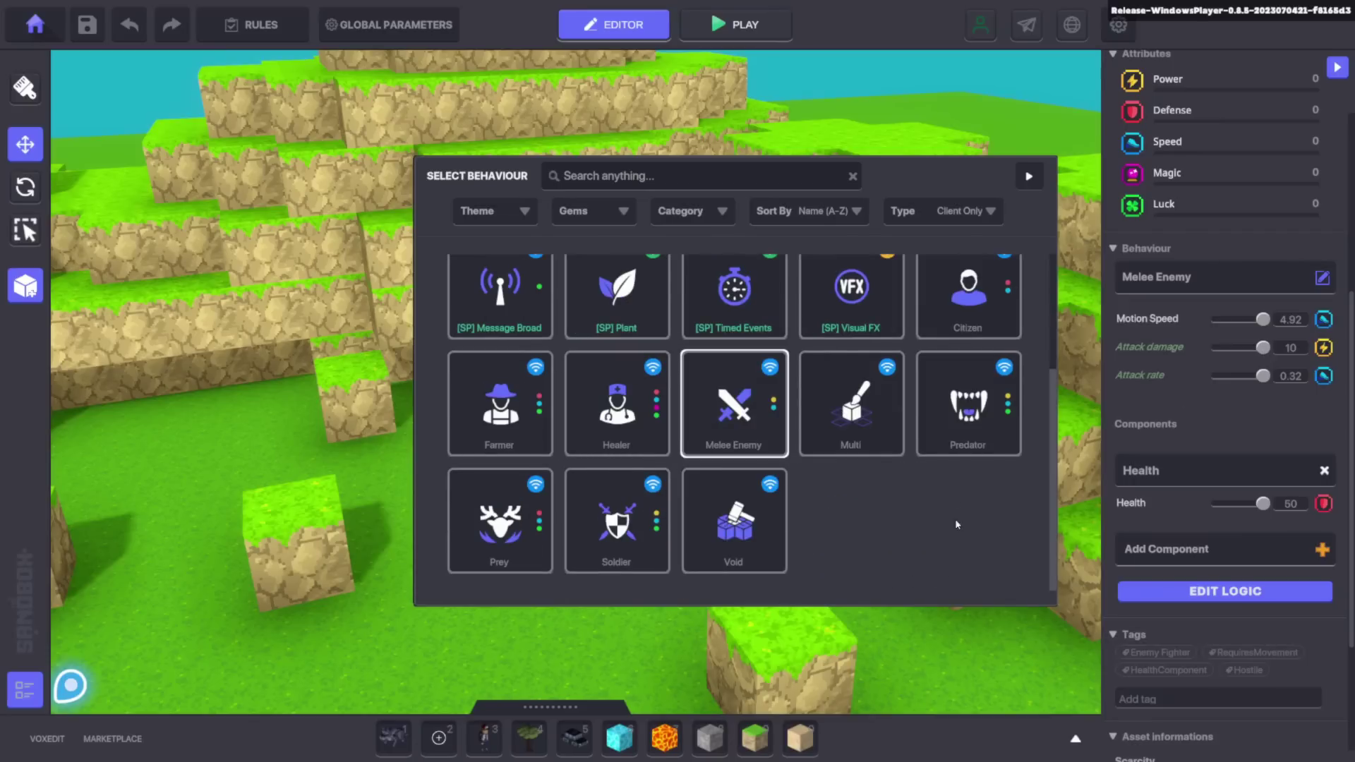
pyautogui.click(967, 298)
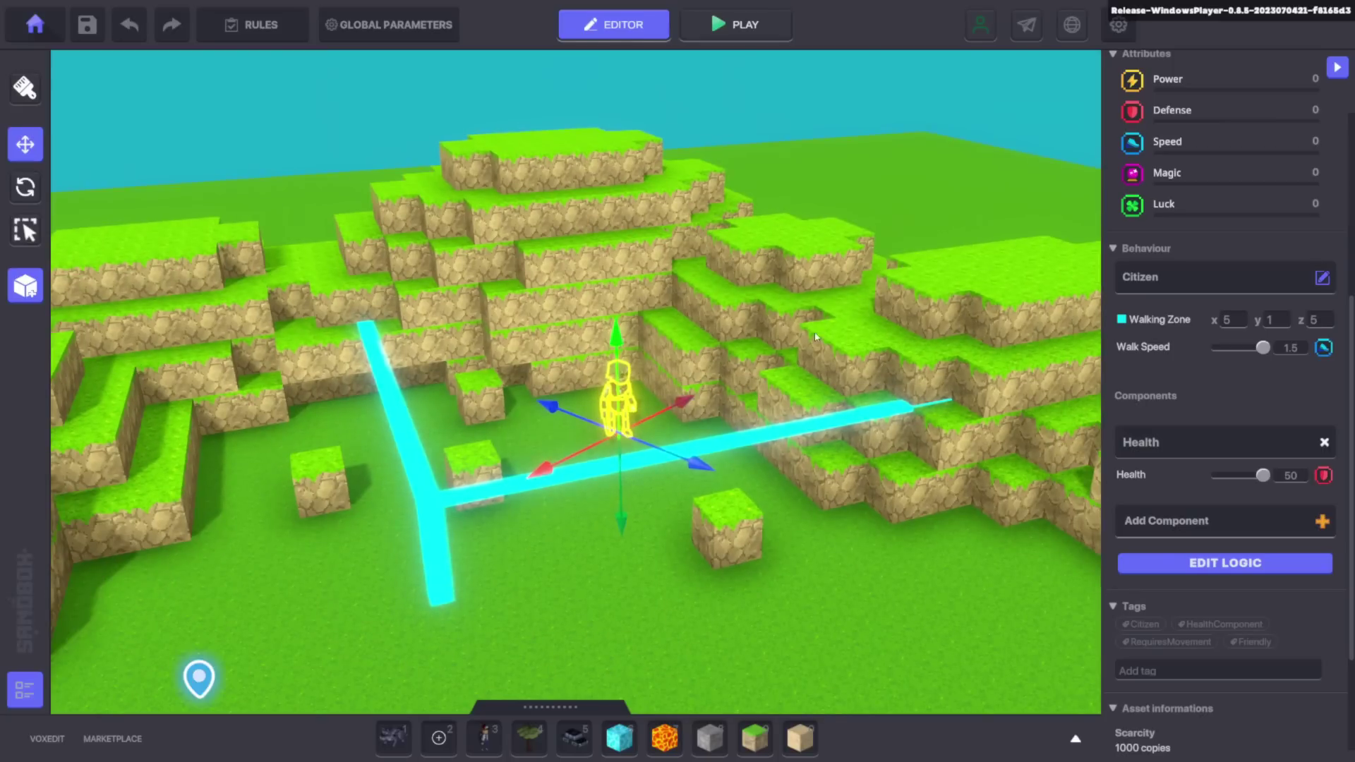
pyautogui.scroll(5, 667, 408)
pyautogui.scroll(-3, 667, 406)
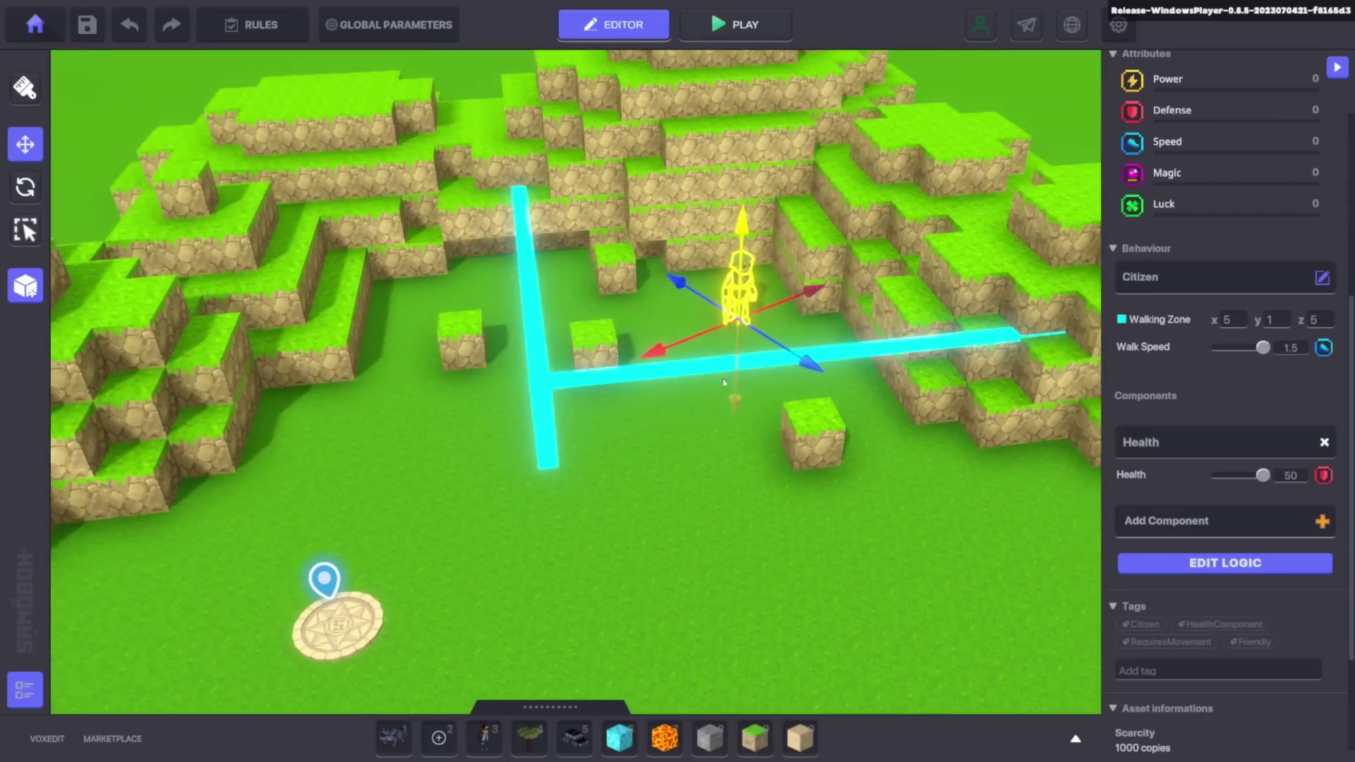
pyautogui.scroll(-4, 1196, 447)
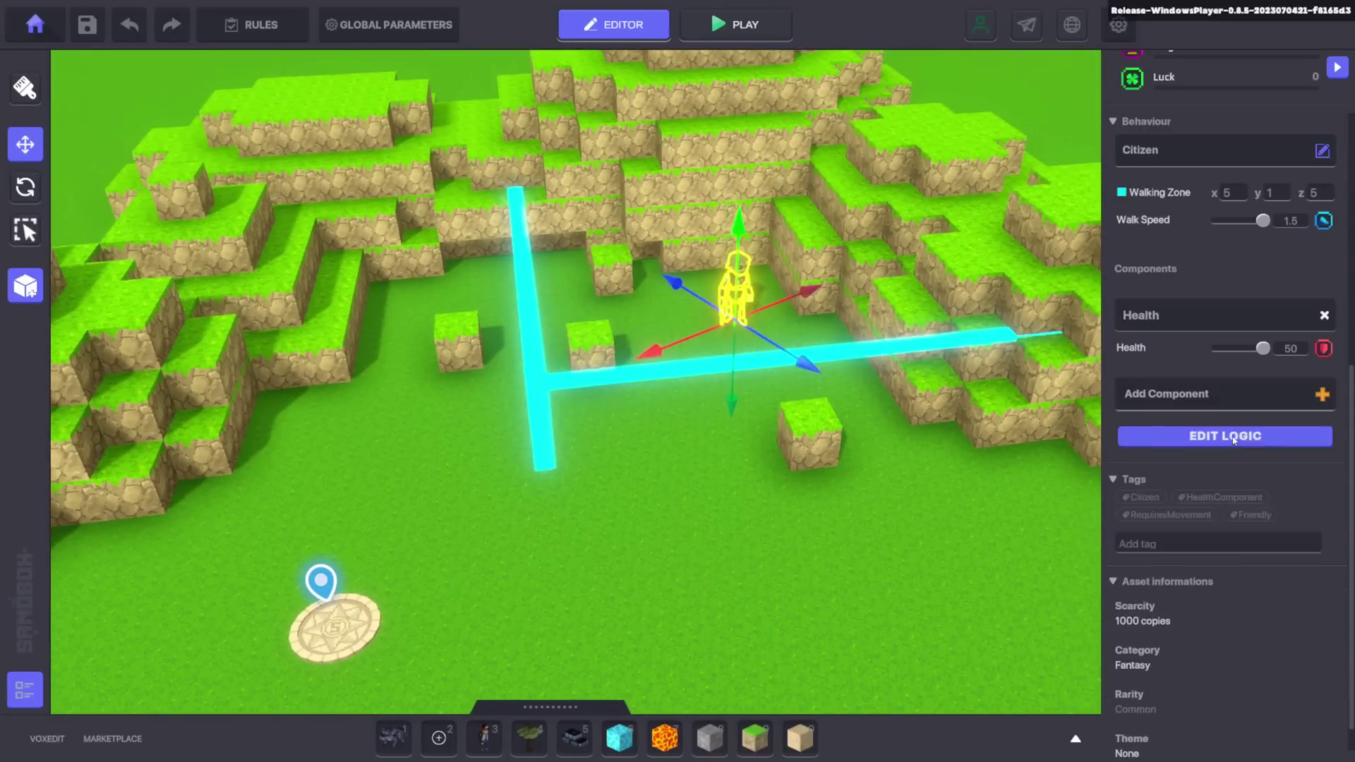
# Place a Standard Tree A near the goblin and select it with the Move tool.
pyautogui.click(528, 738)
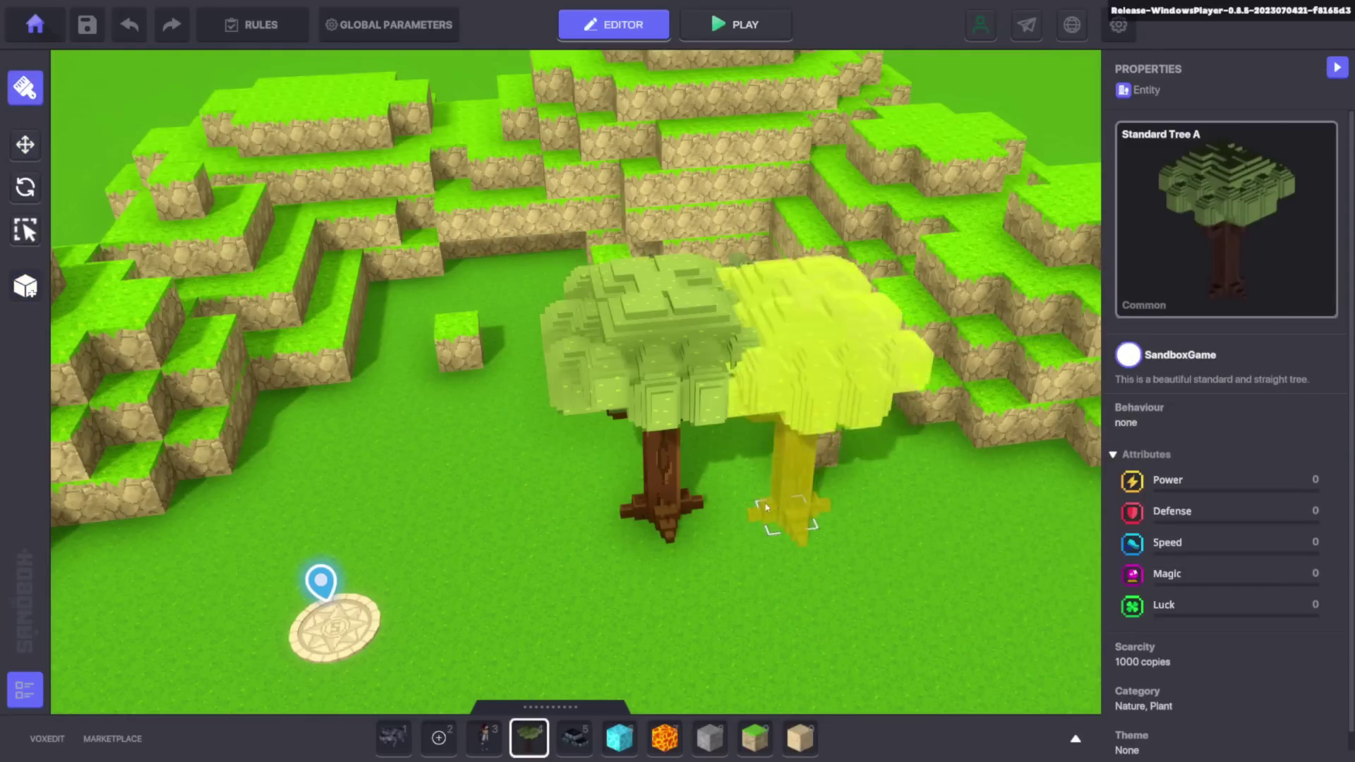
pyautogui.click(42, 143)
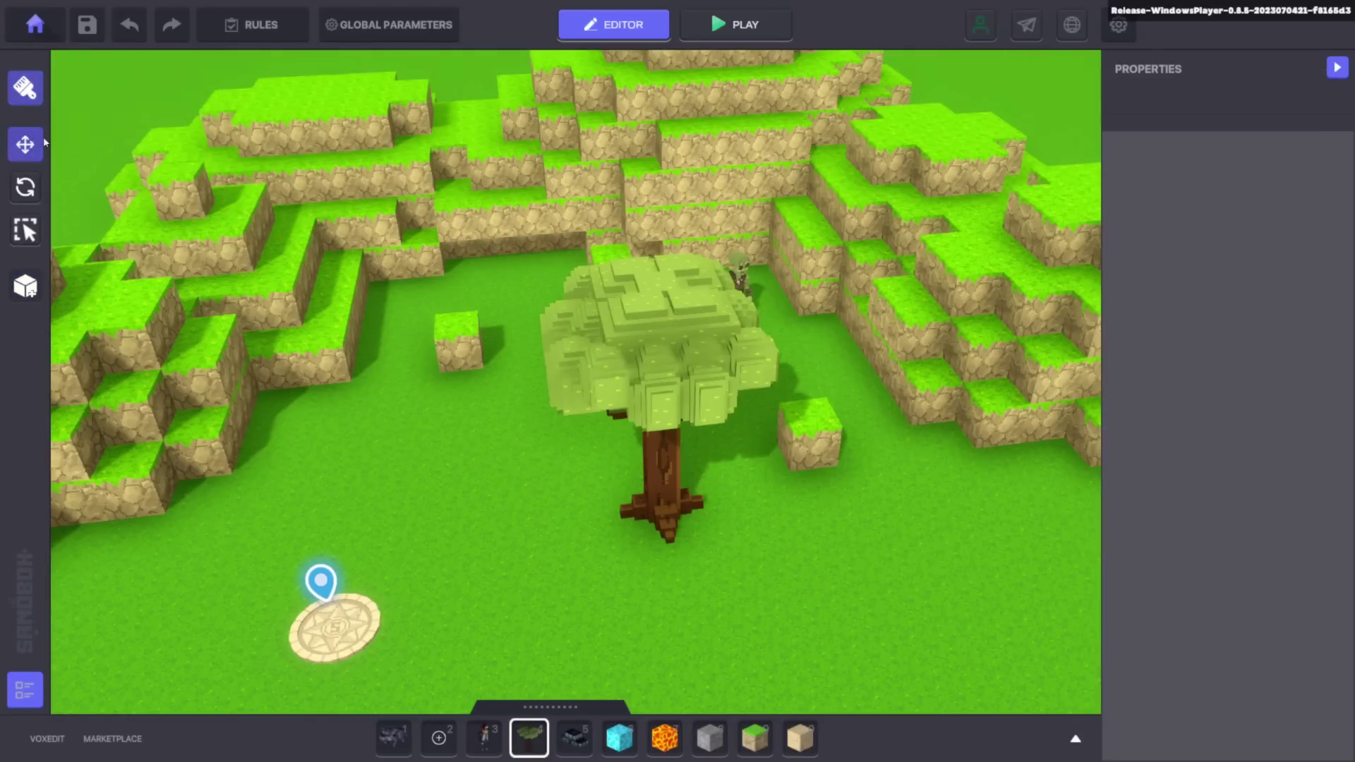
pyautogui.click(672, 348)
# Set the tree's behaviour to Melee Enemy and start playtesting.
pyautogui.scroll(-3, 1261, 492)
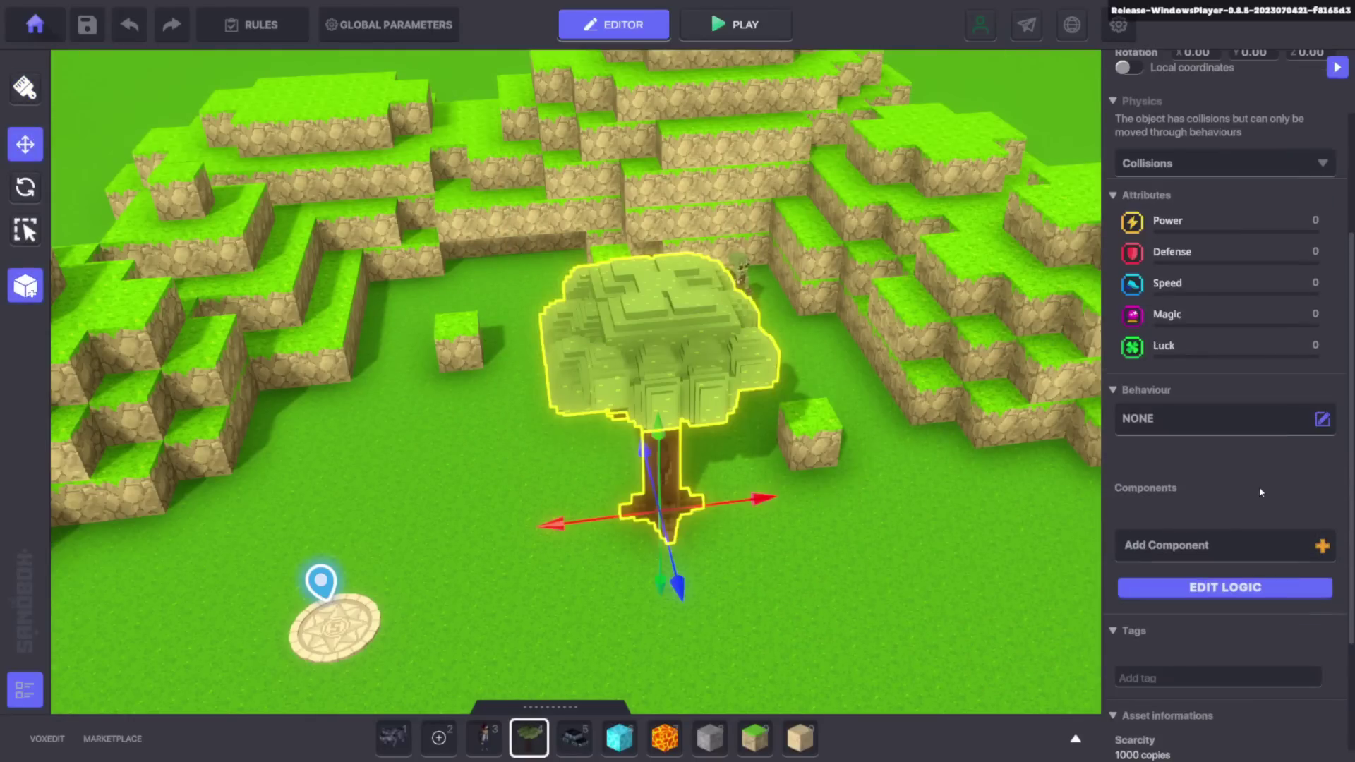
pyautogui.click(1322, 419)
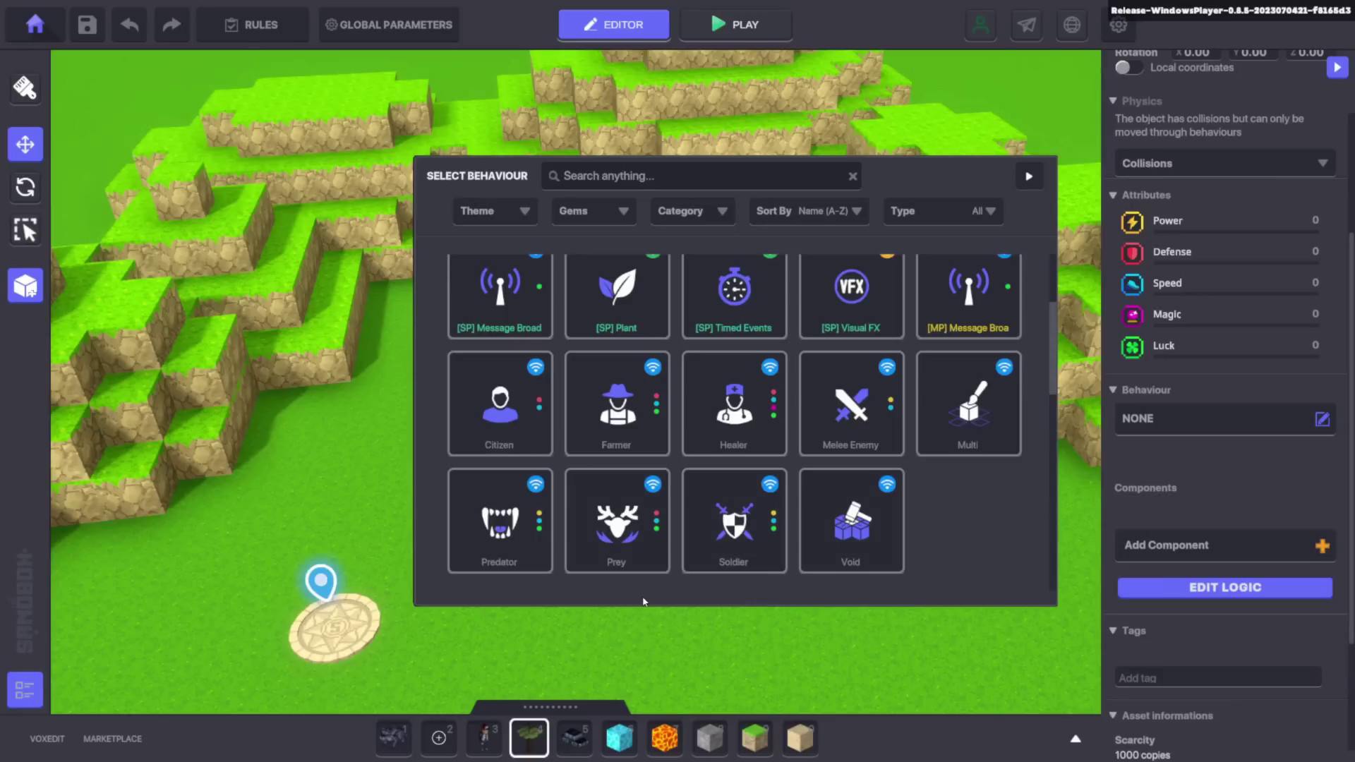
pyautogui.click(838, 414)
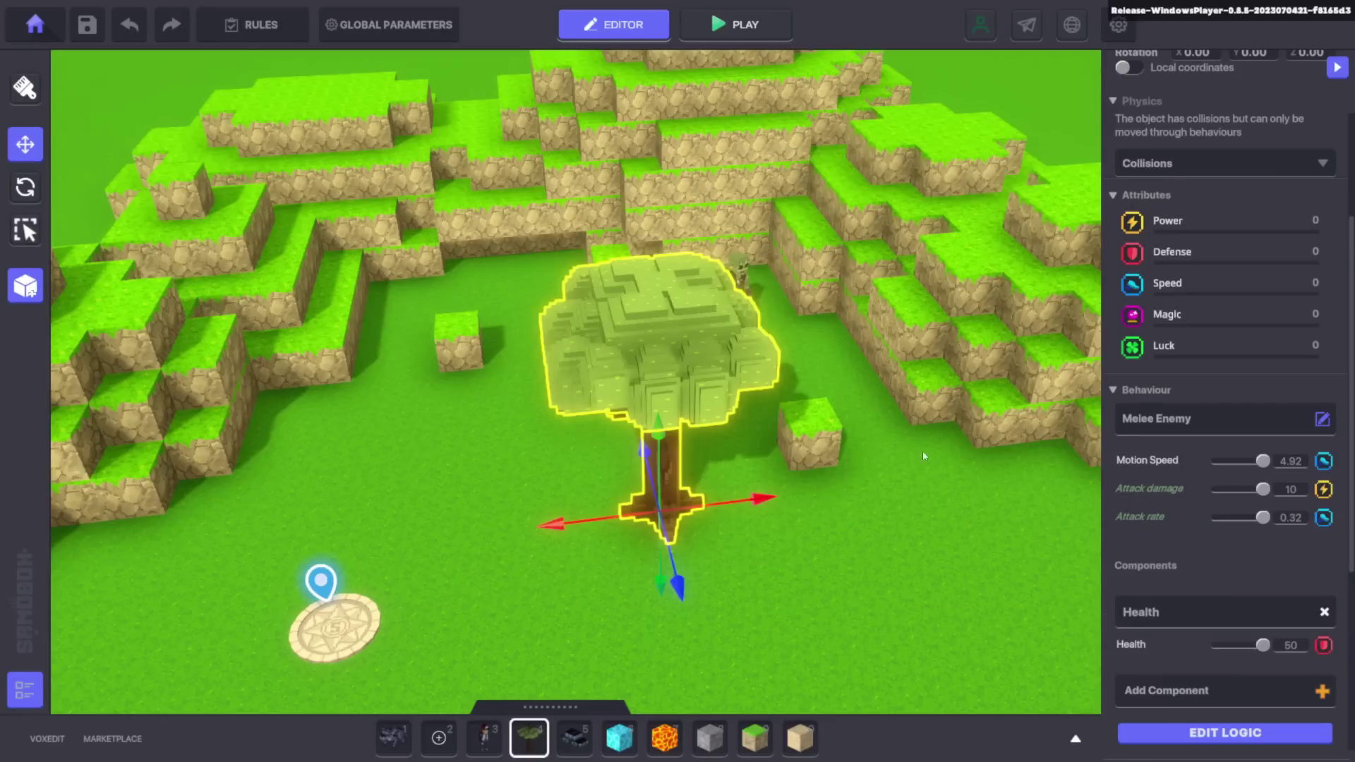
pyautogui.scroll(-5, 1178, 536)
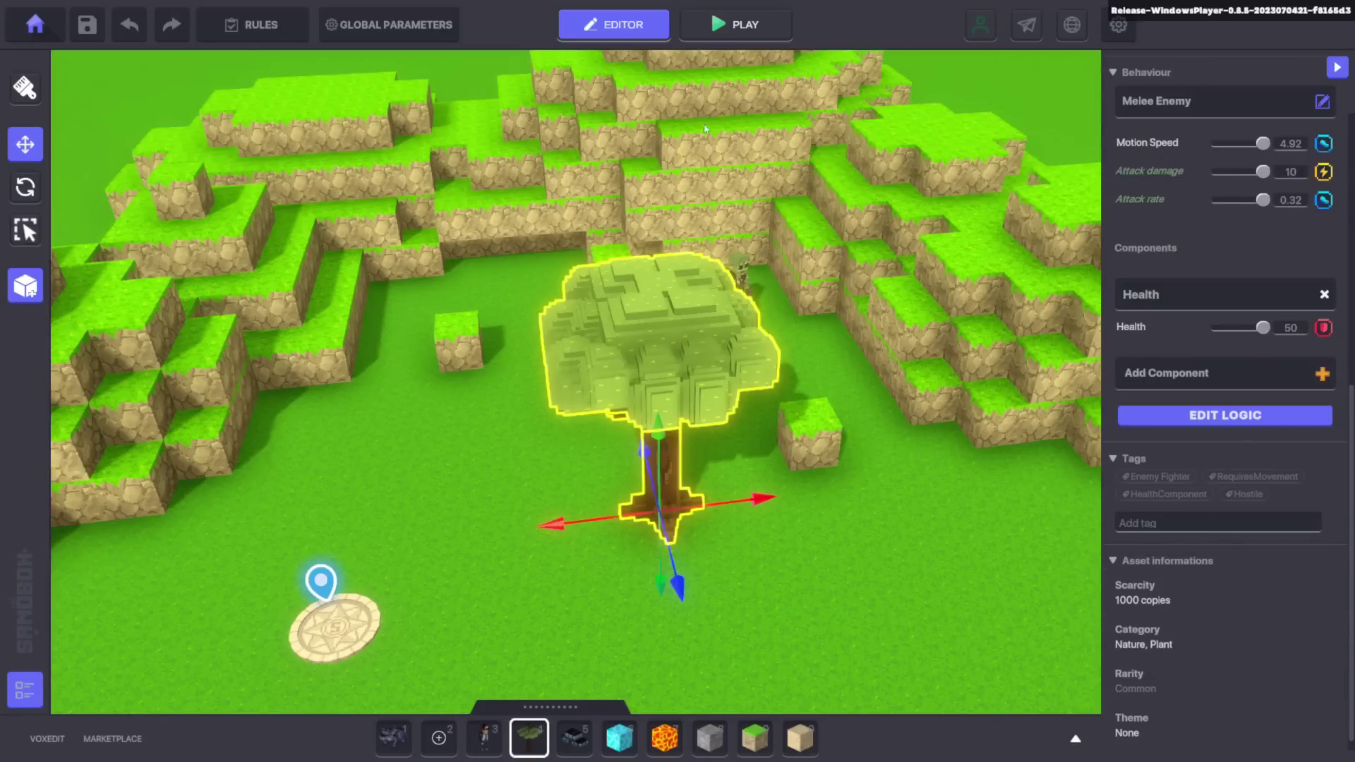
pyautogui.click(763, 27)
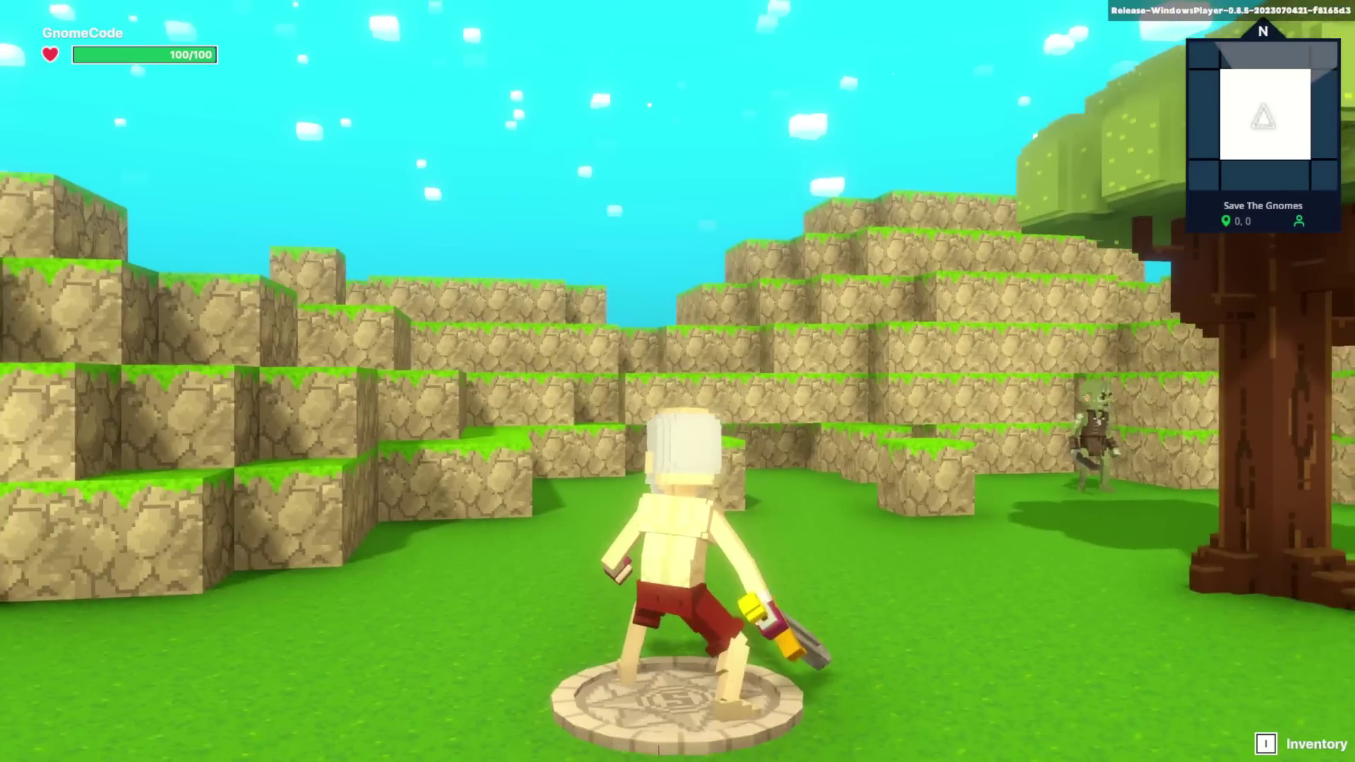
# Run the gnome past the goblin, back to the spawn pad, and around the tree.
pyautogui.press('w')
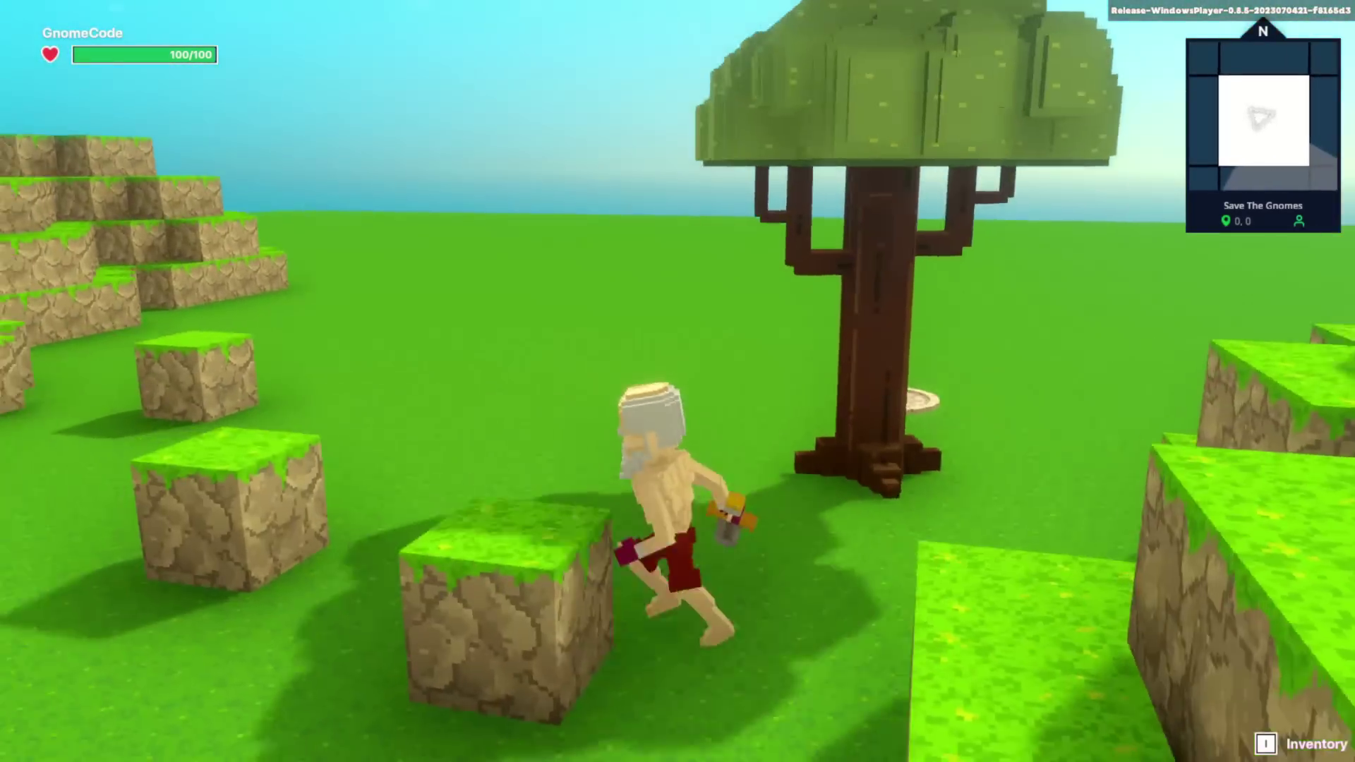
pyautogui.press('w')
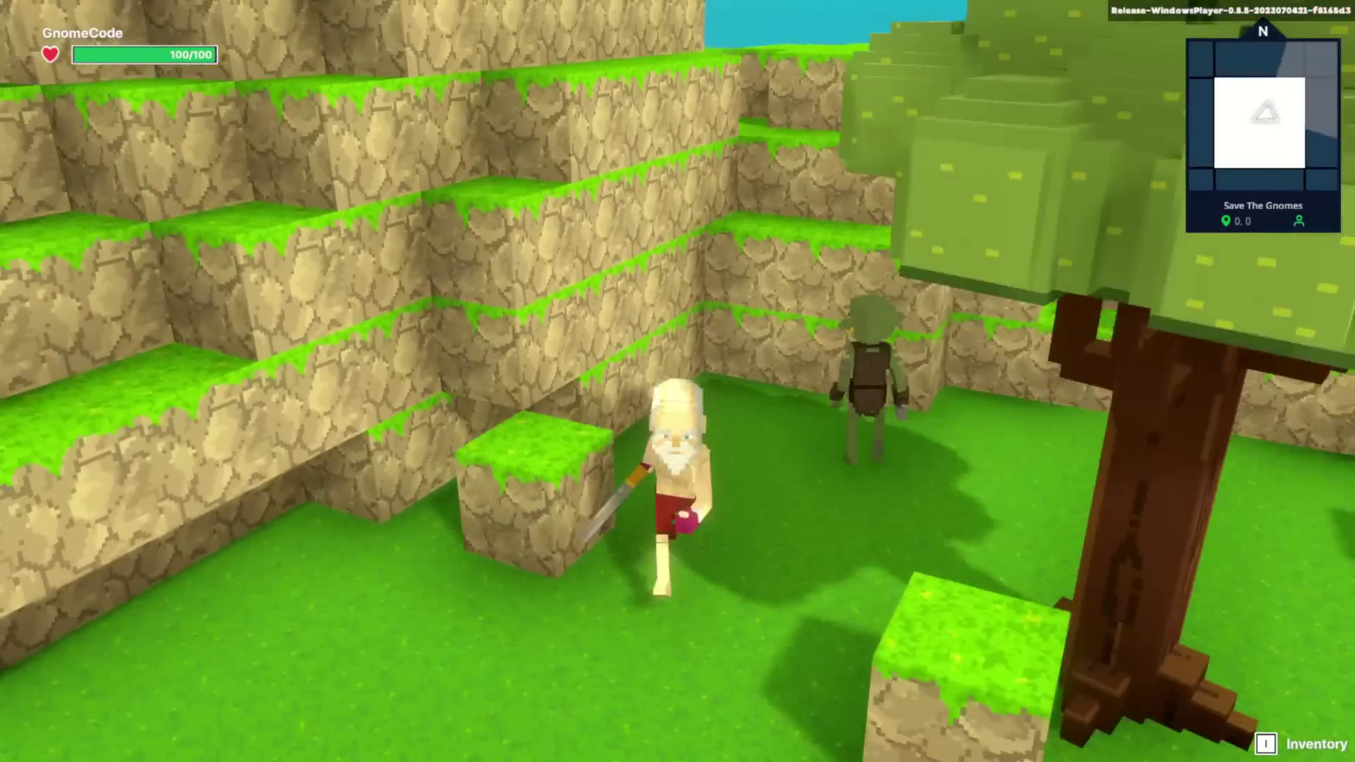
pyautogui.press('w')
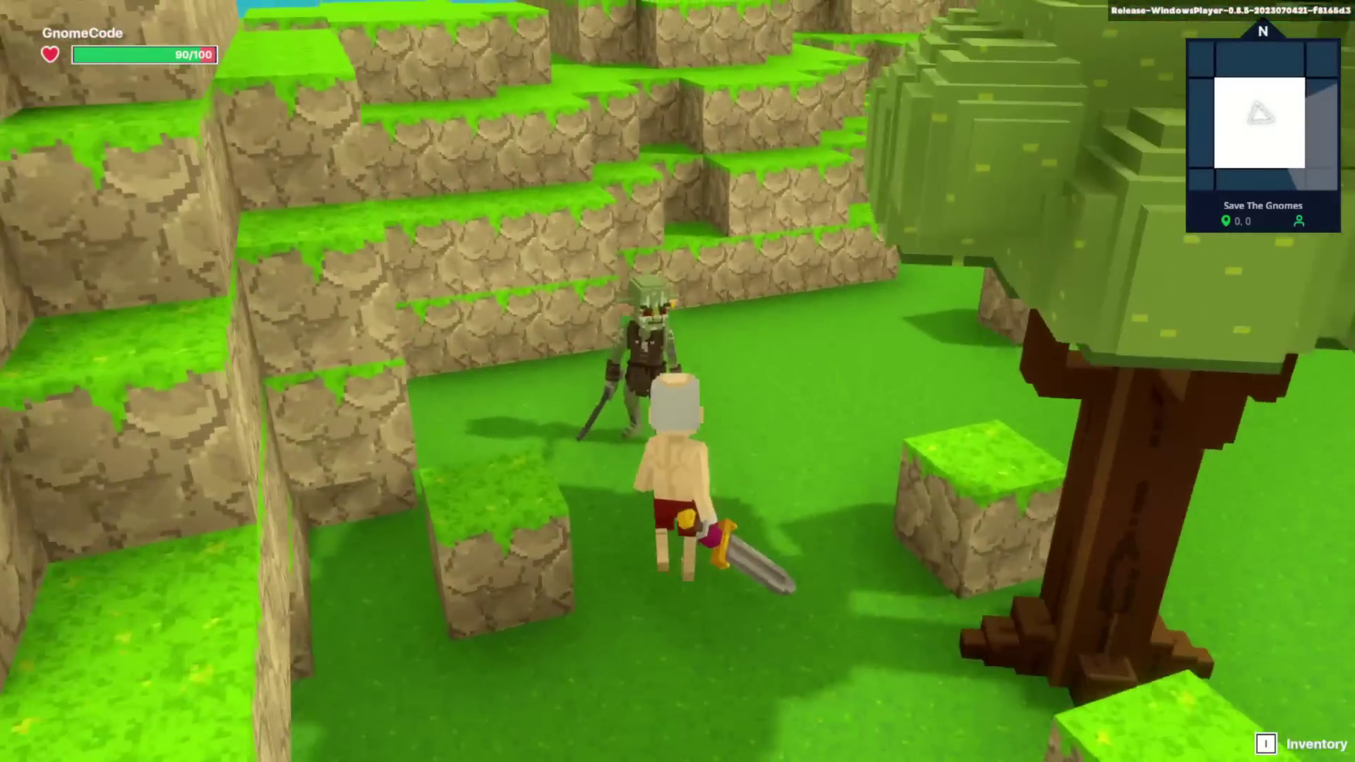
pyautogui.press('s')
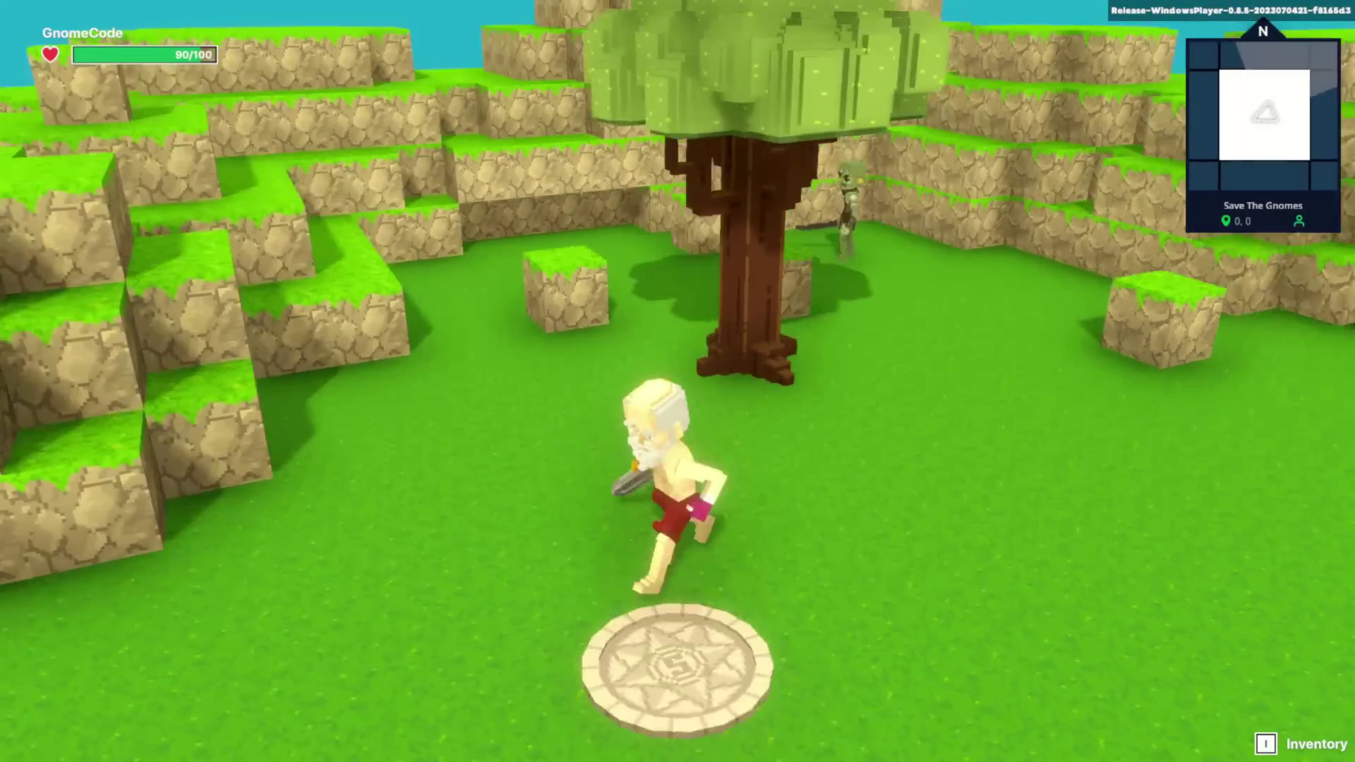
pyautogui.press('d')
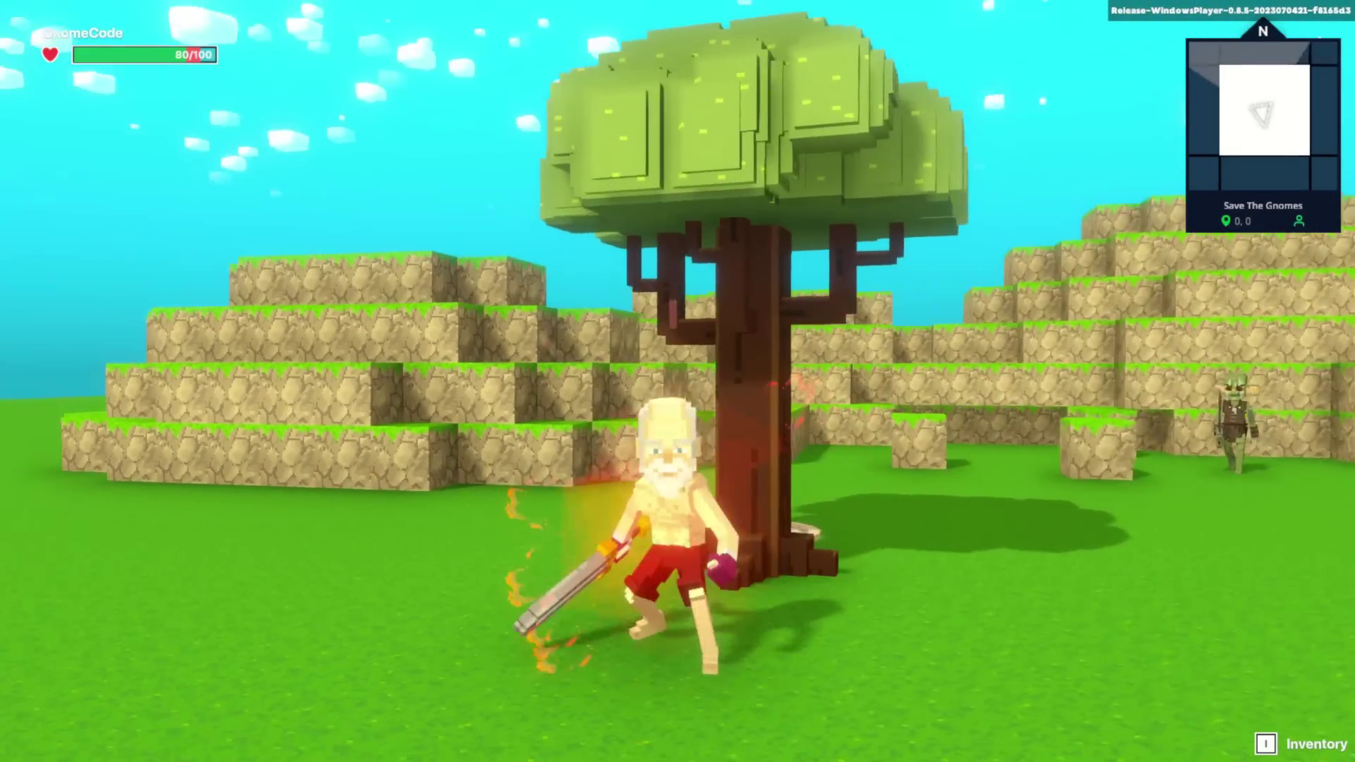
# Destroy the tree enemy with three sword strikes and climb onto the higher hills.
pyautogui.click(678, 381)
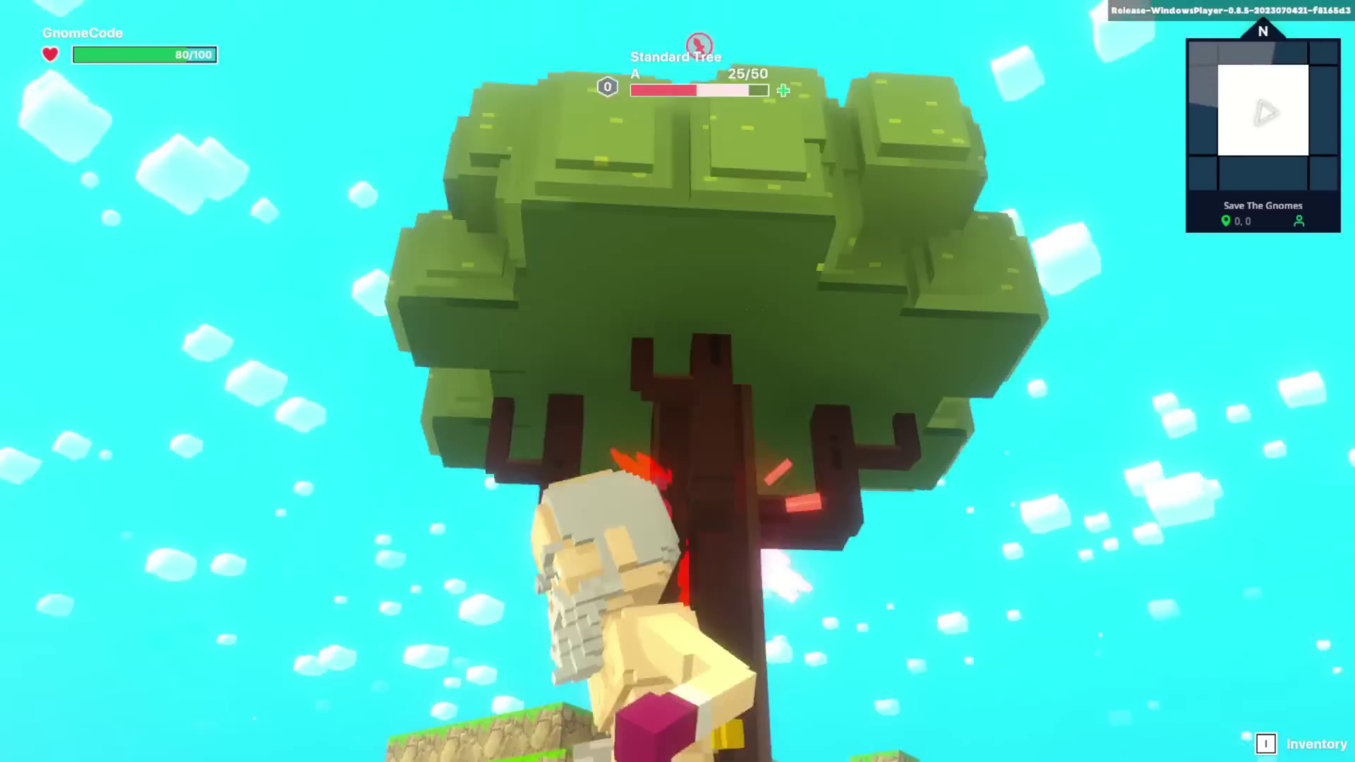
pyautogui.click(678, 381)
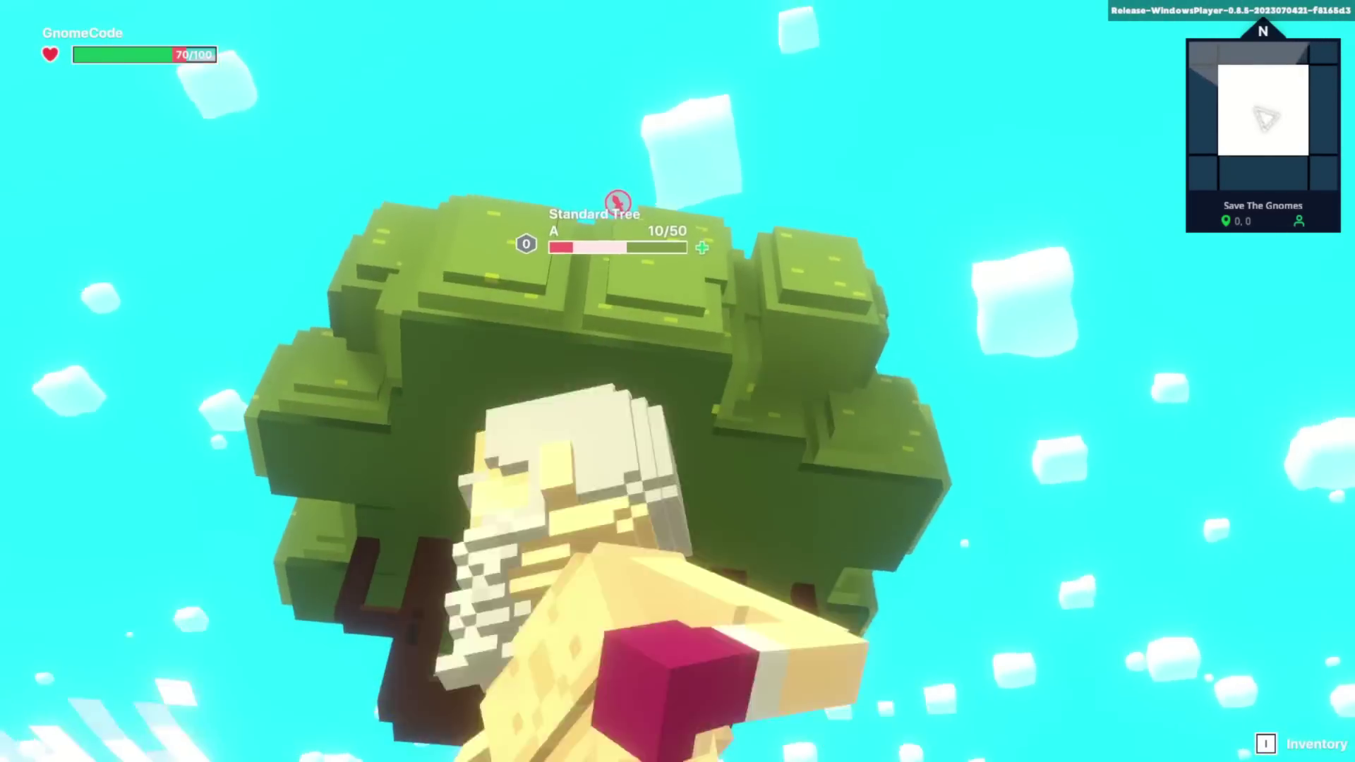
pyautogui.click(678, 381)
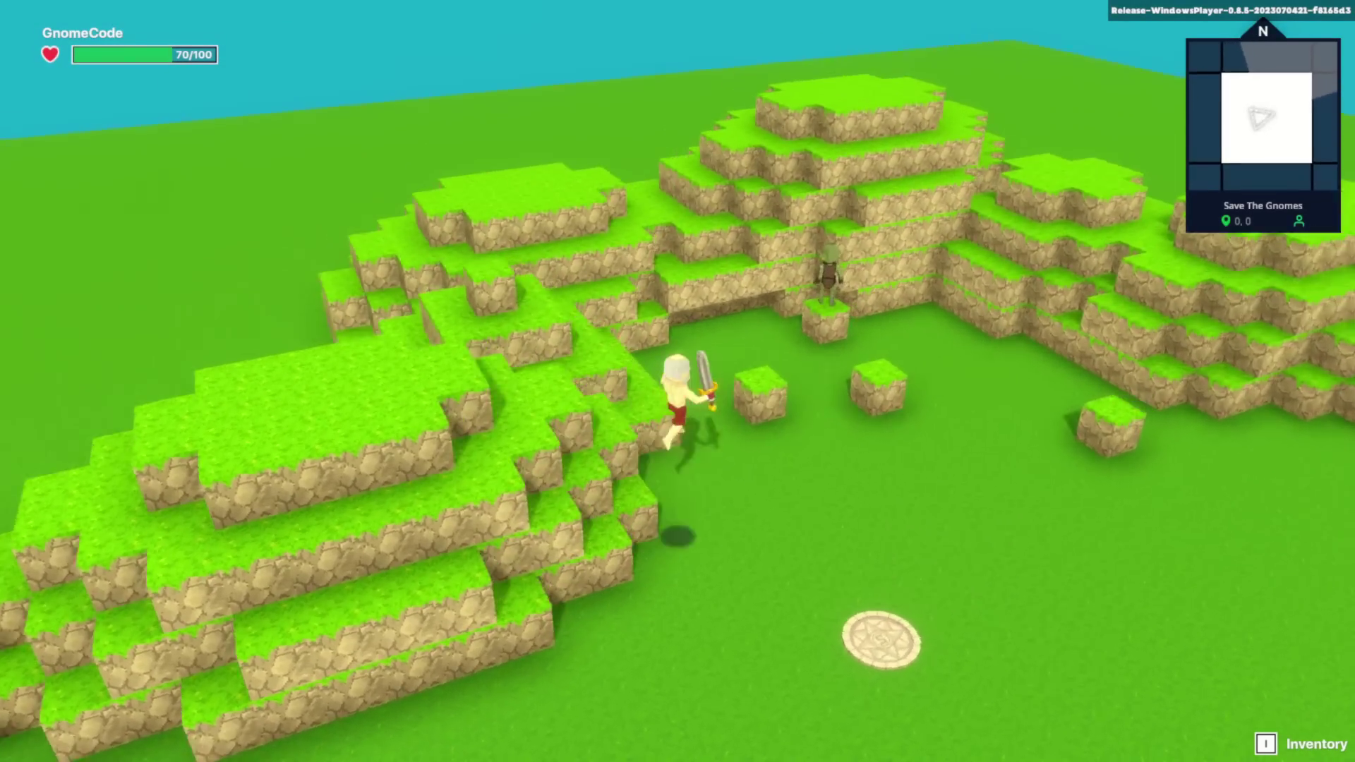
pyautogui.press('w')
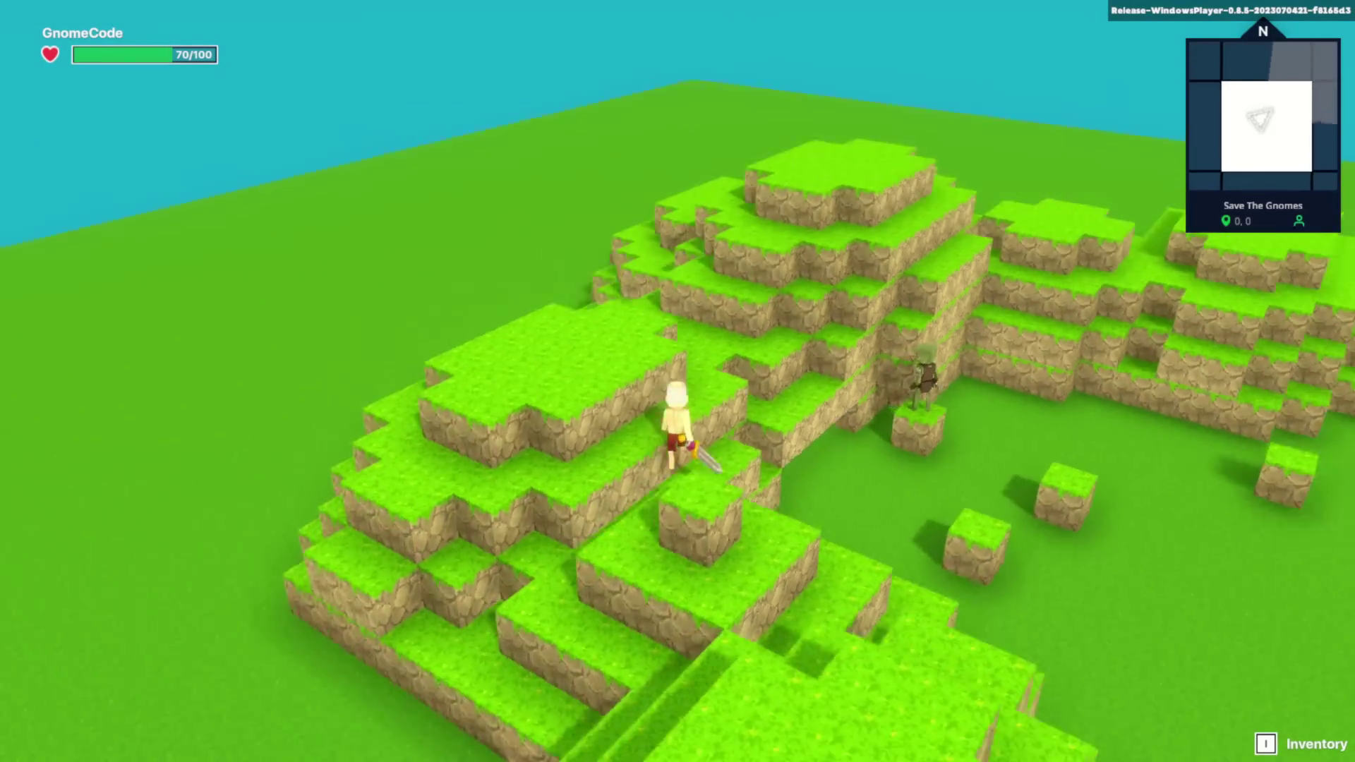
pyautogui.press('w')
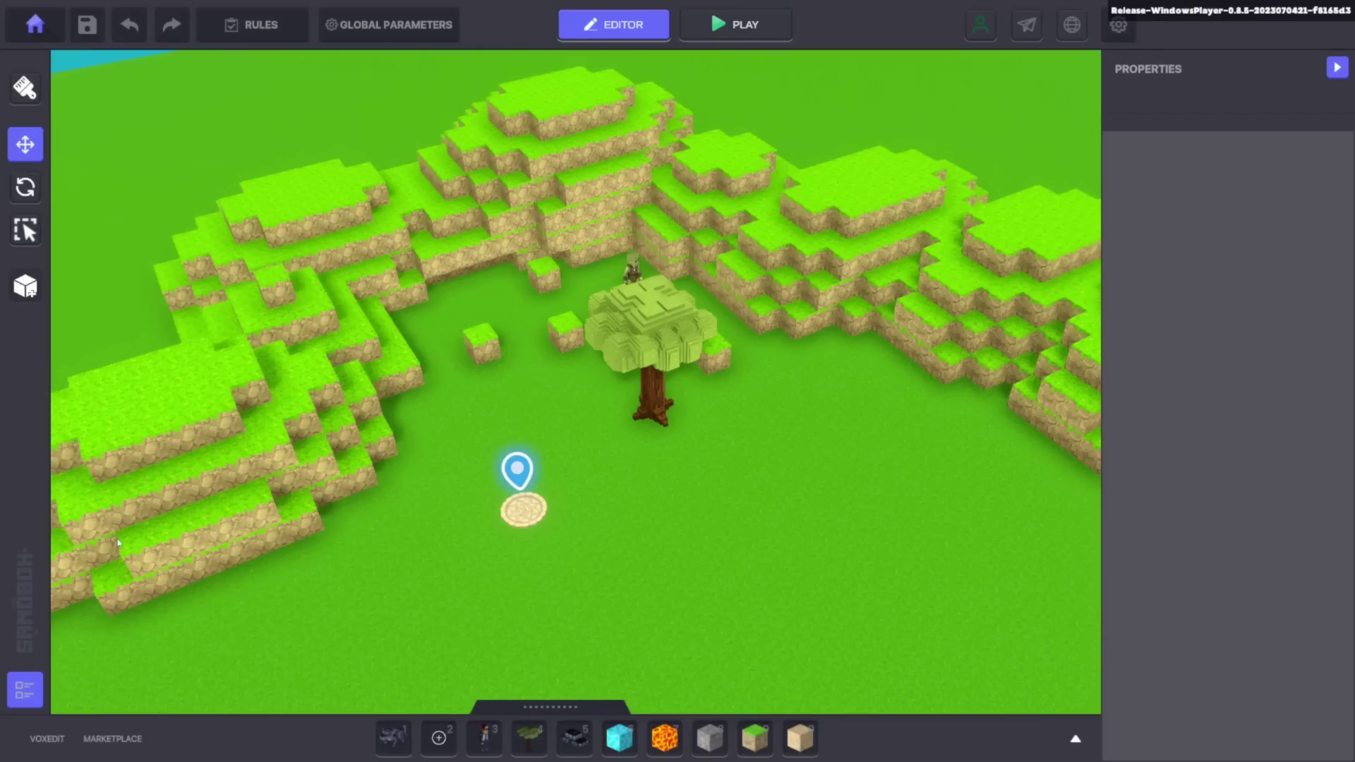
# Select Standard Tree A and nudge it slightly with the move gizmo's plane handle.
pyautogui.click(657, 348)
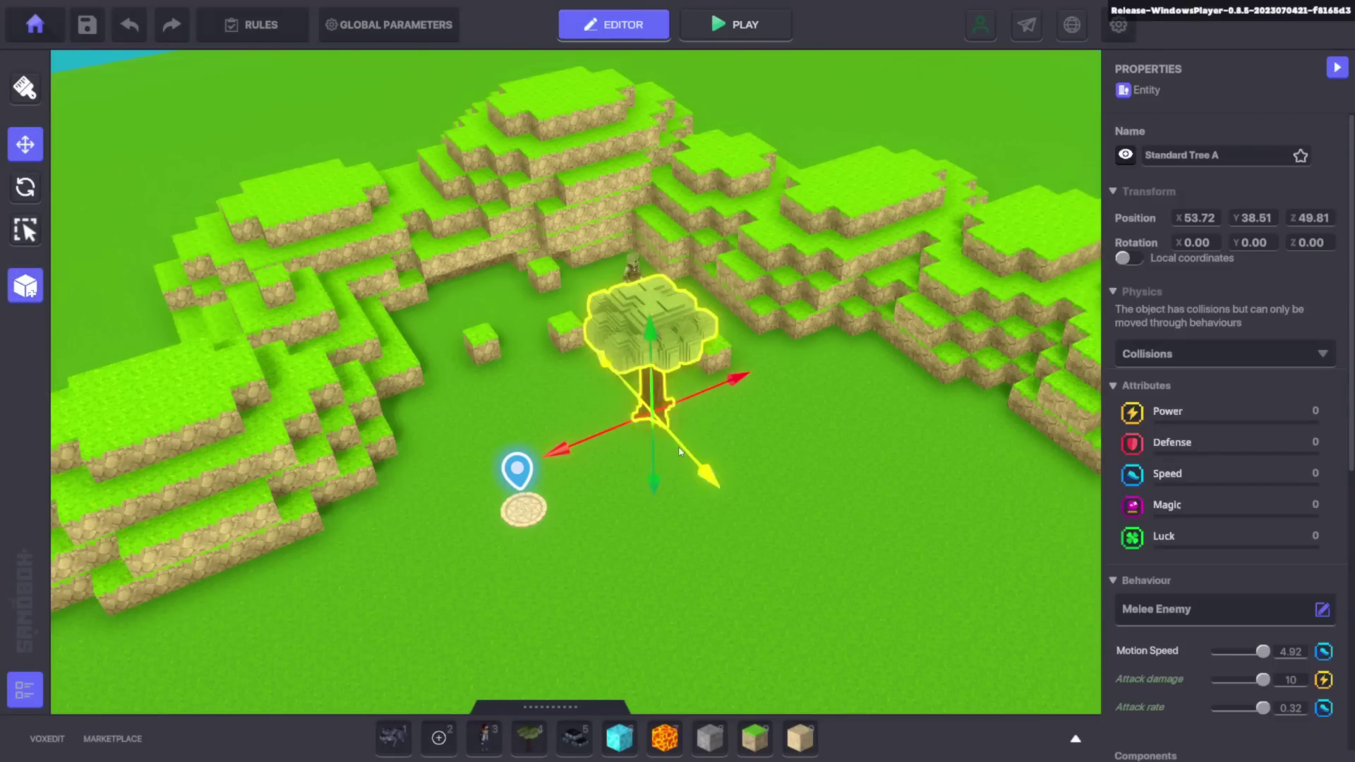
pyautogui.moveTo(680, 451); pyautogui.dragTo(689, 442)
pyautogui.scroll(-3, 1317, 572)
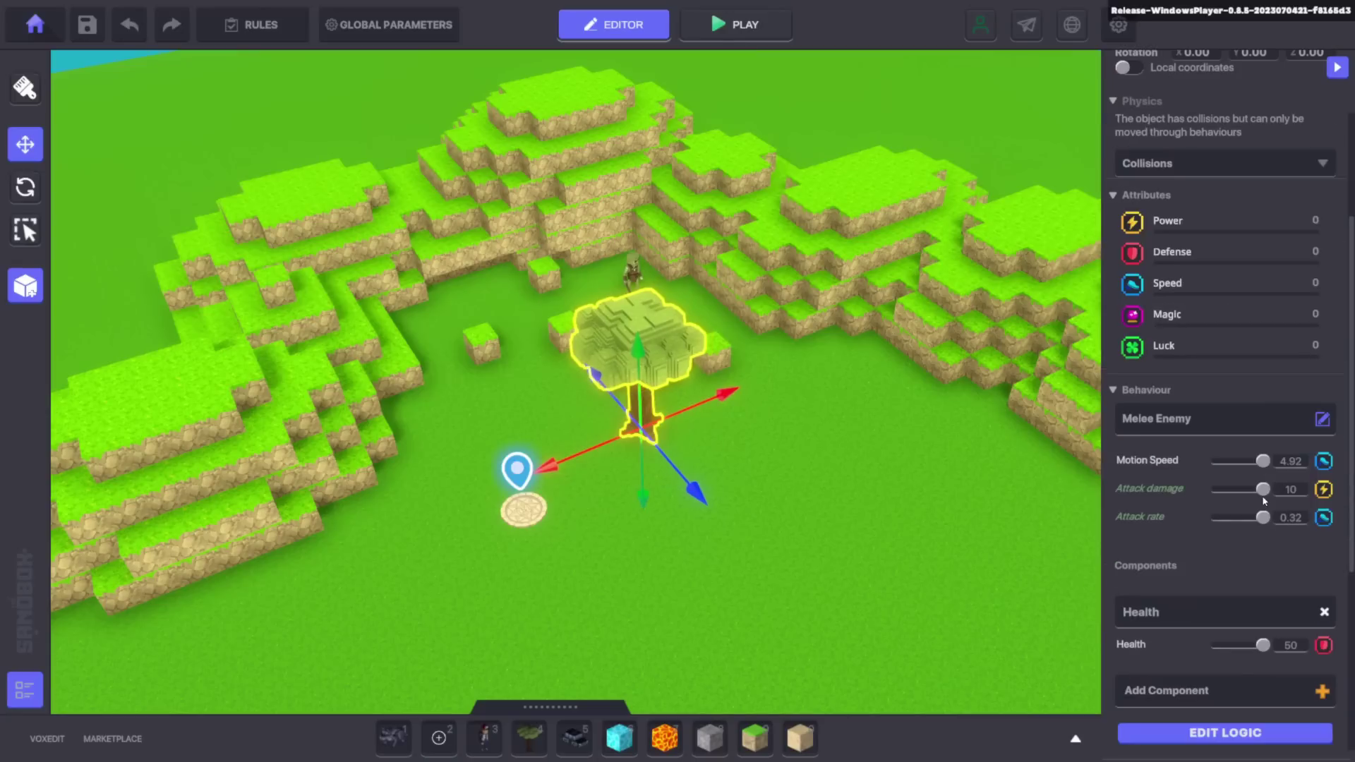
pyautogui.scroll(-2, 1208, 410)
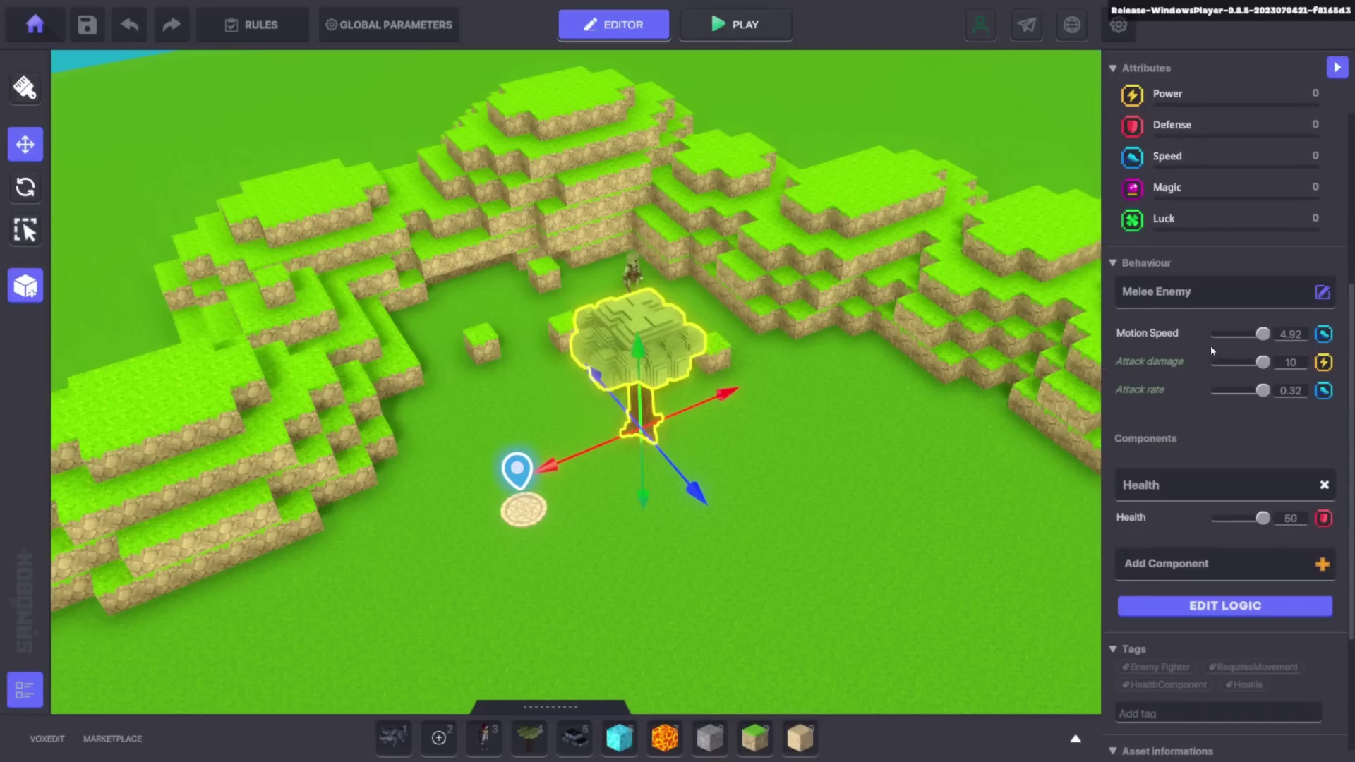
pyautogui.scroll(-1, 1229, 423)
# Open the tree's enemy logic, showing chasing zone 10, detection range 15 and health 50.
pyautogui.click(1247, 550)
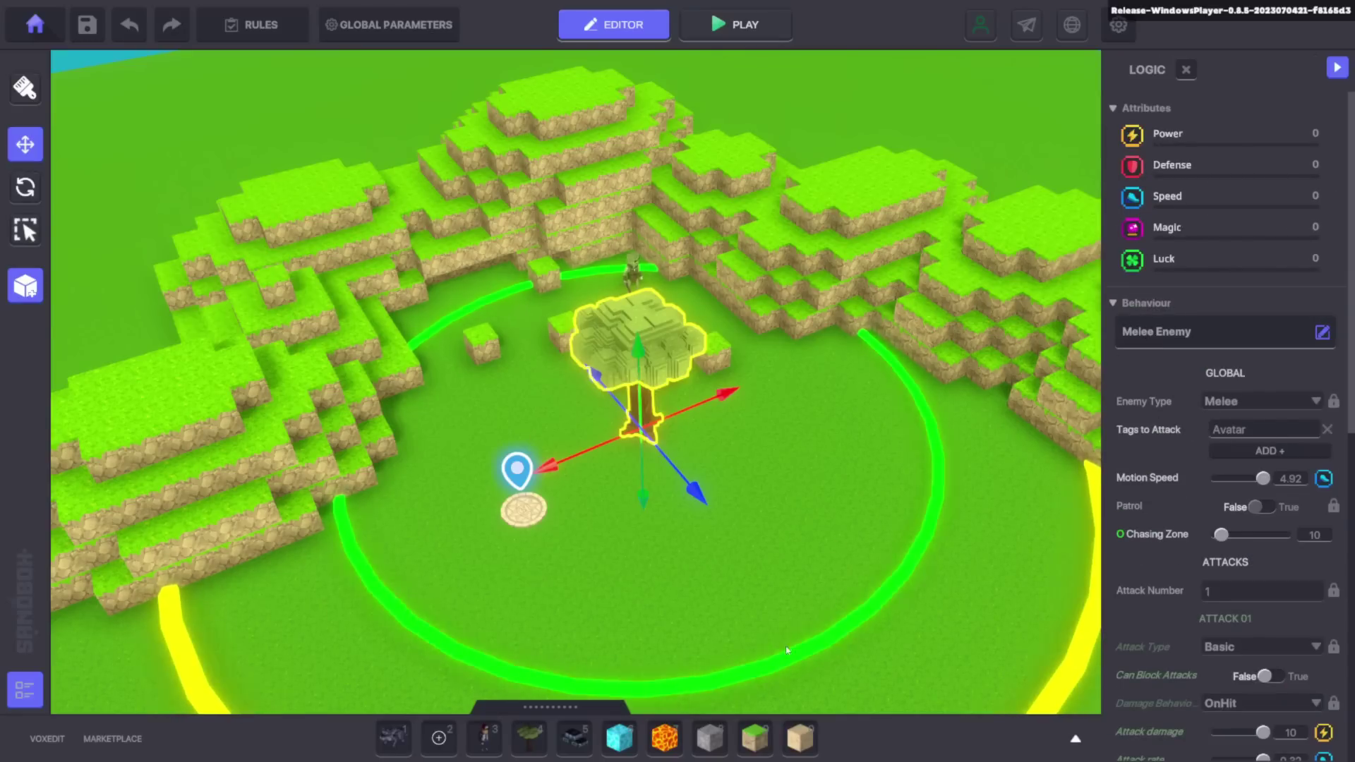
pyautogui.scroll(-1, 1234, 509)
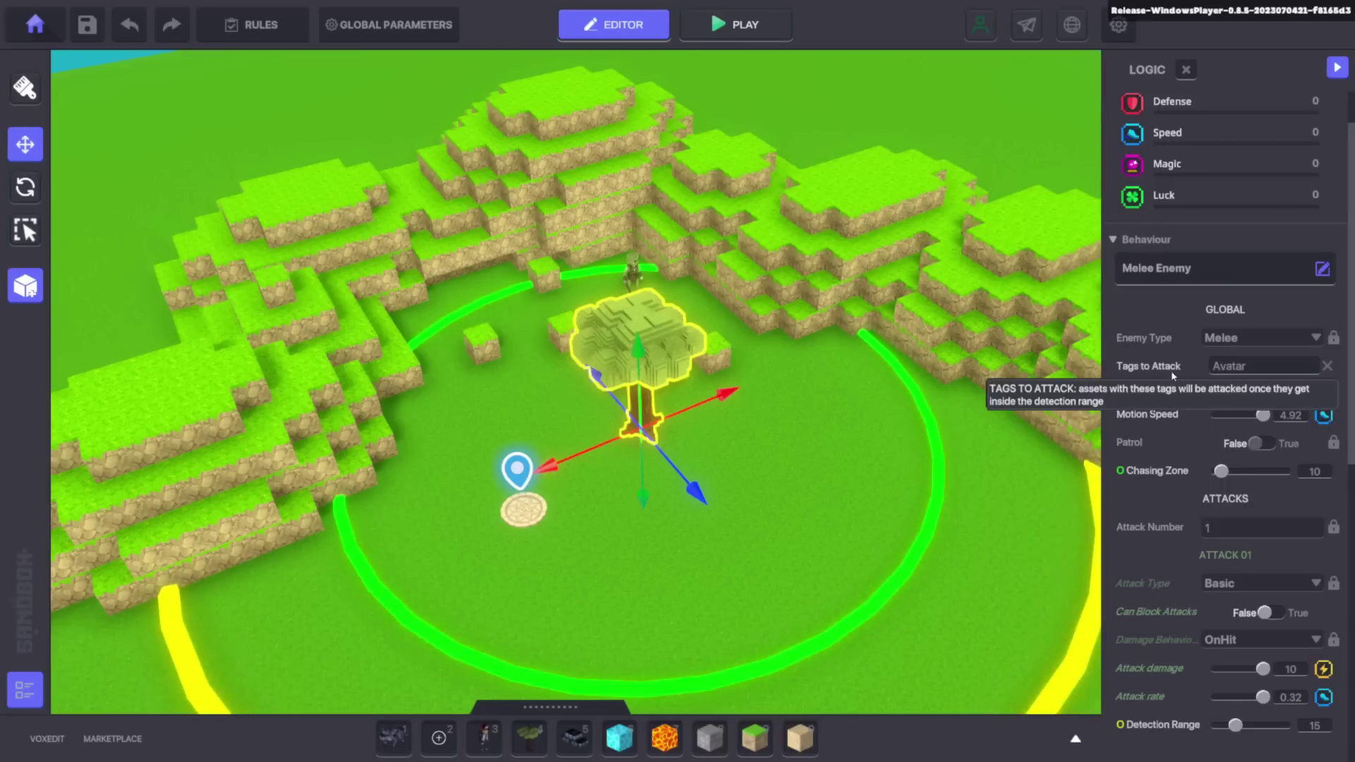
pyautogui.scroll(-1, 1163, 380)
pyautogui.scroll(-1, 1163, 380)
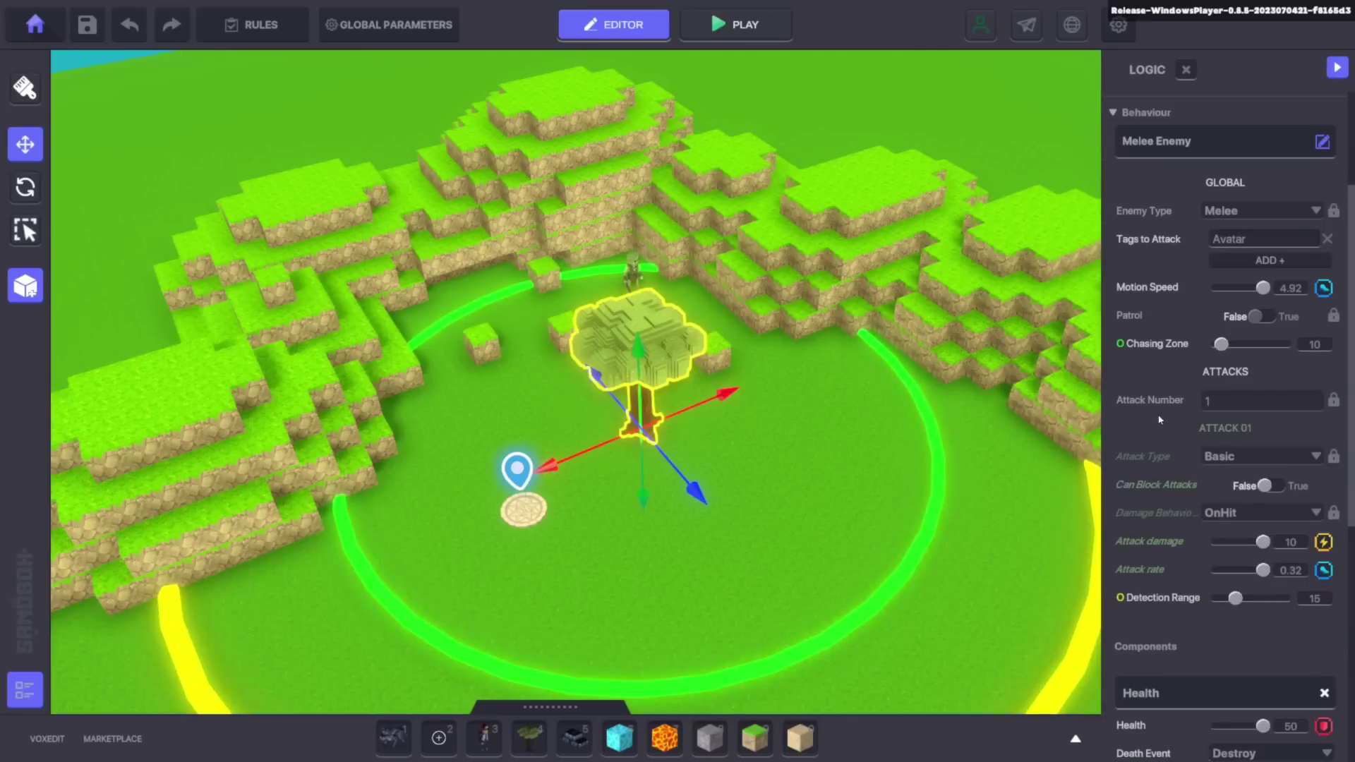
pyautogui.scroll(-1, 1157, 421)
pyautogui.scroll(-1, 1157, 421)
pyautogui.scroll(-1, 1203, 523)
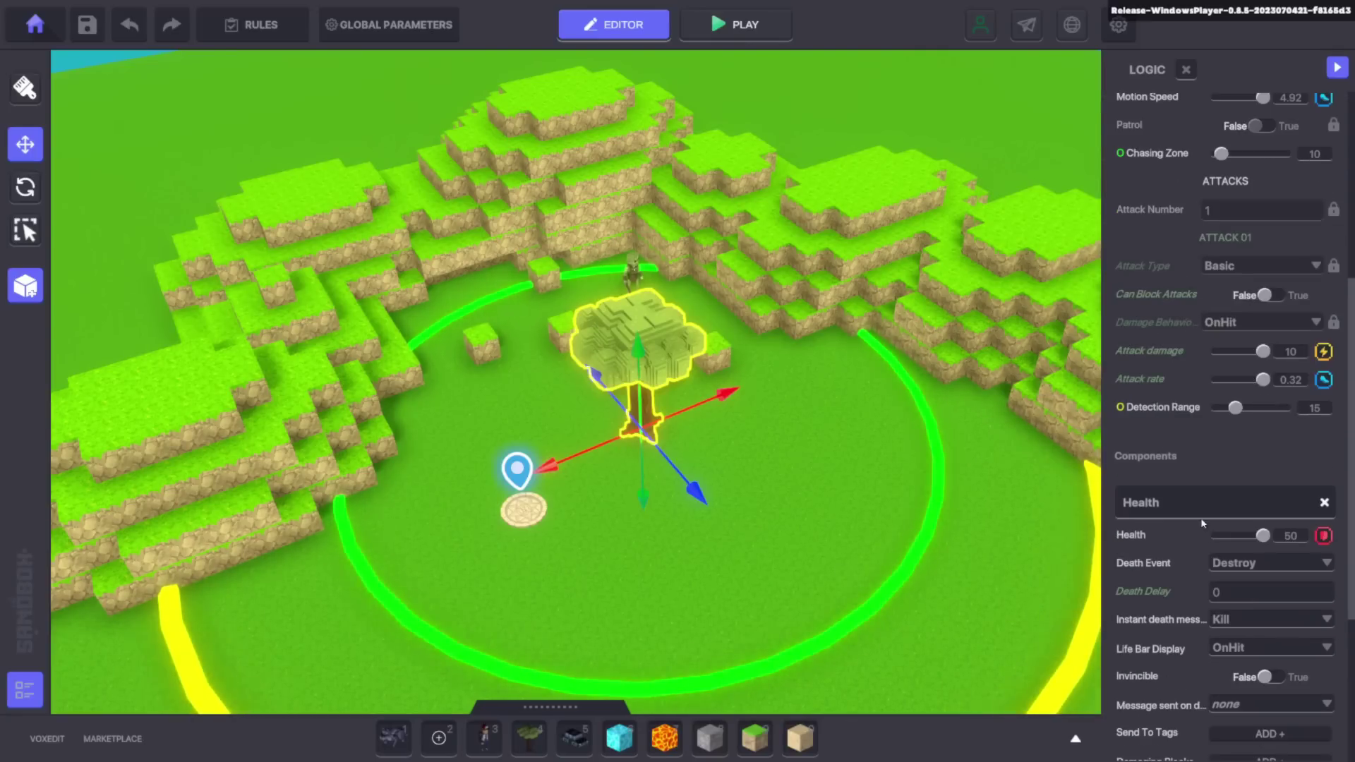
# Add a WIZARD MISSION quest after TREE SURVIVAL and select its Description field.
pyautogui.scroll(-1, 1200, 574)
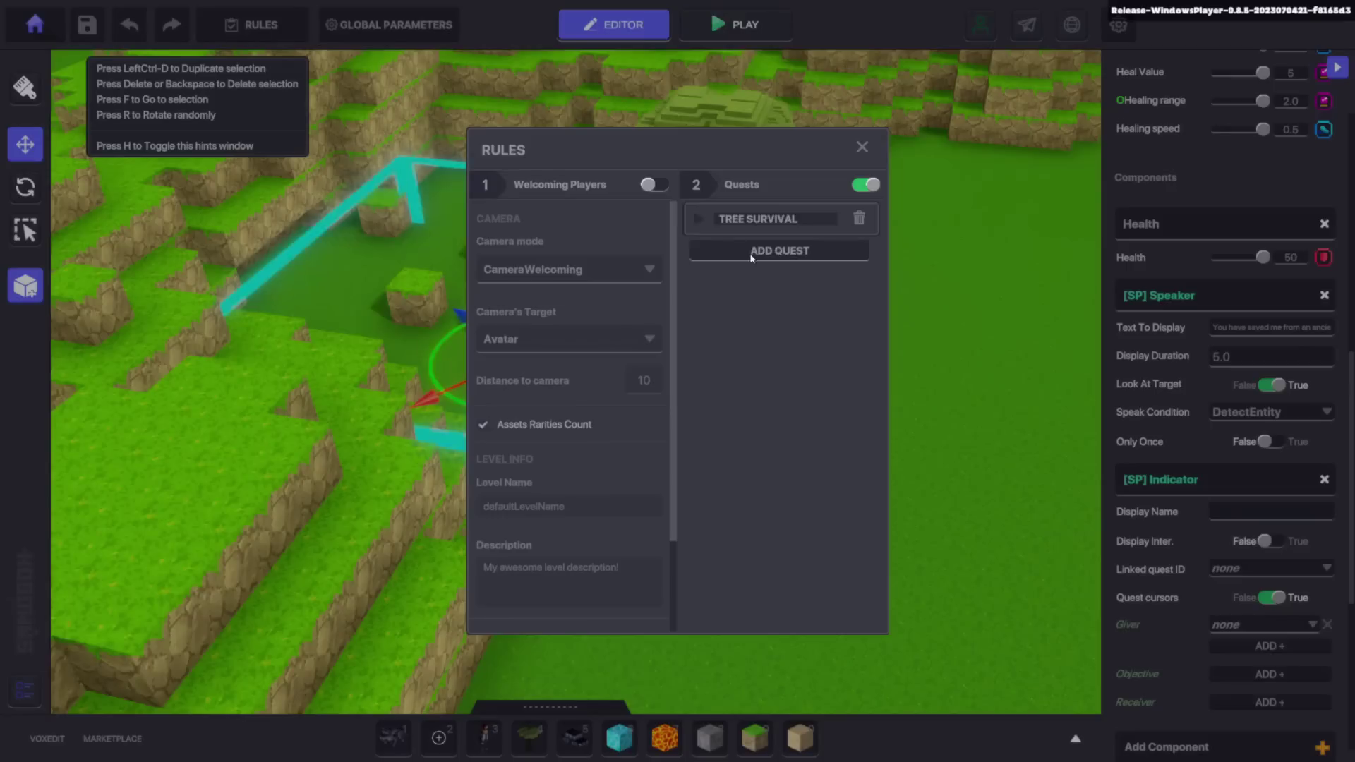
pyautogui.click(702, 218)
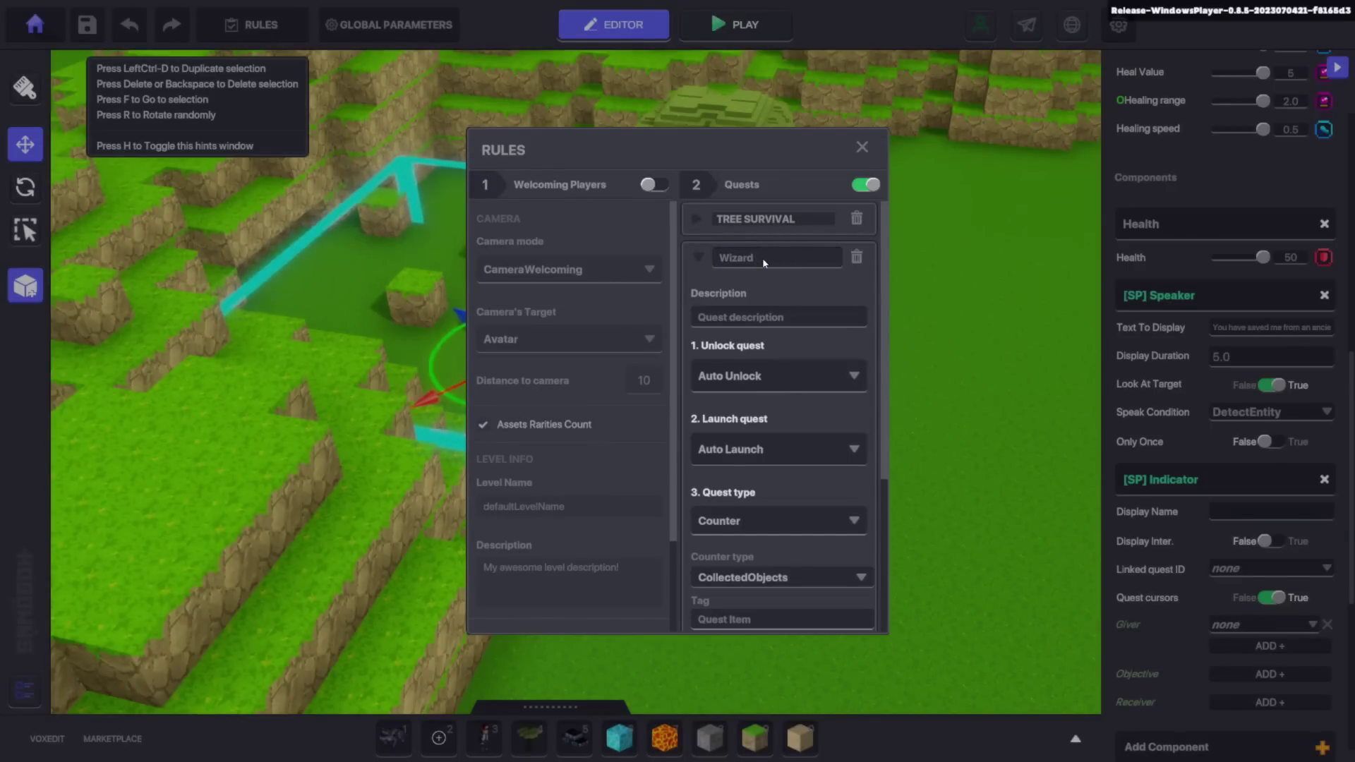
pyautogui.click(772, 319)
# Clear the quest description and run the gnome from the spawn pad toward the tree enemy.
pyautogui.press('BackSpace')
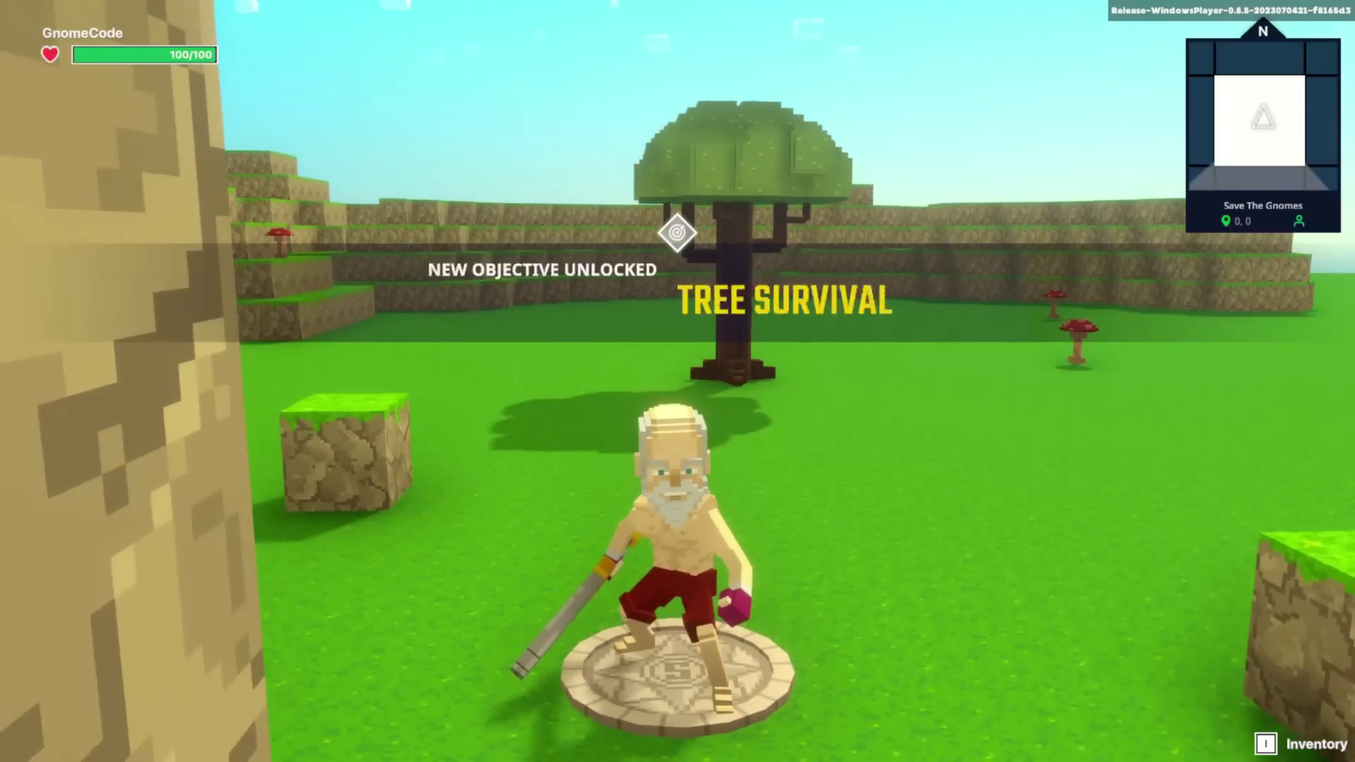
pyautogui.press('w')
pyautogui.press('a')
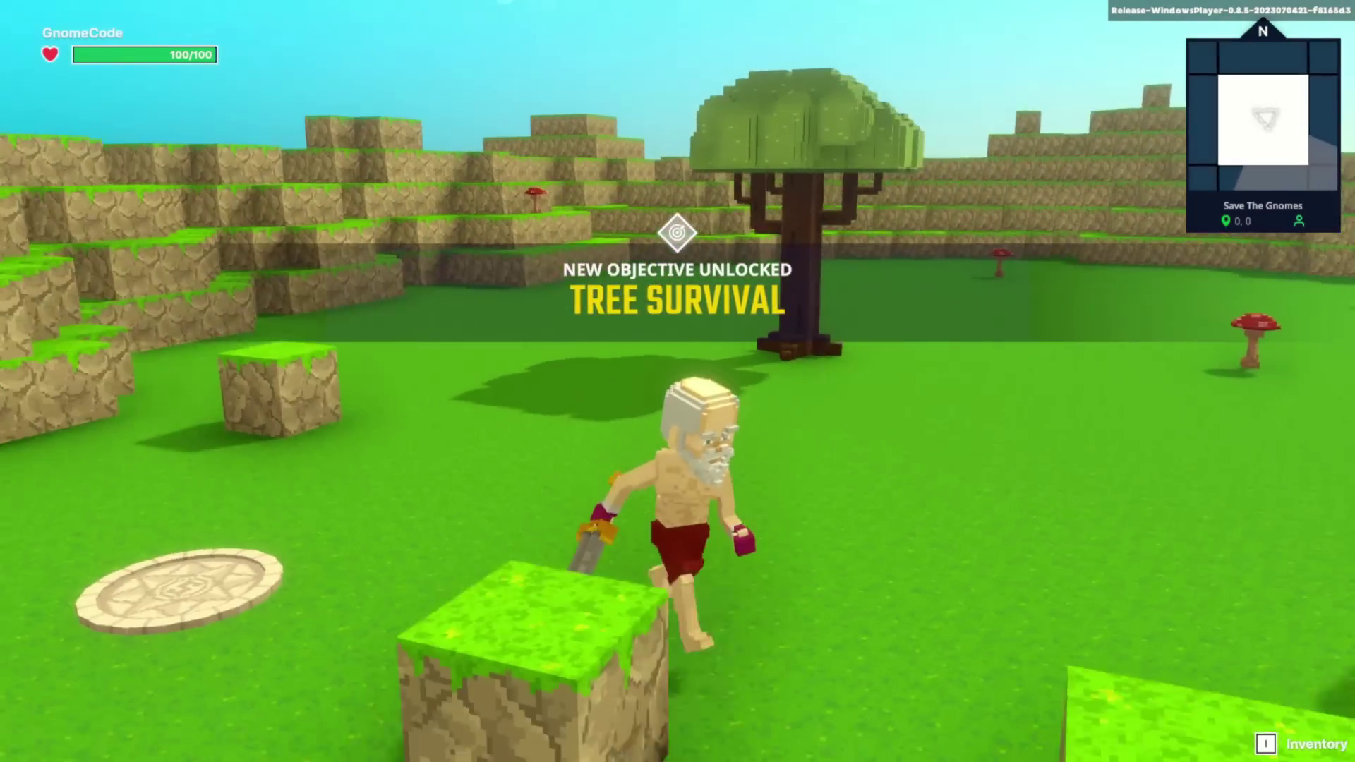
pyautogui.press('a')
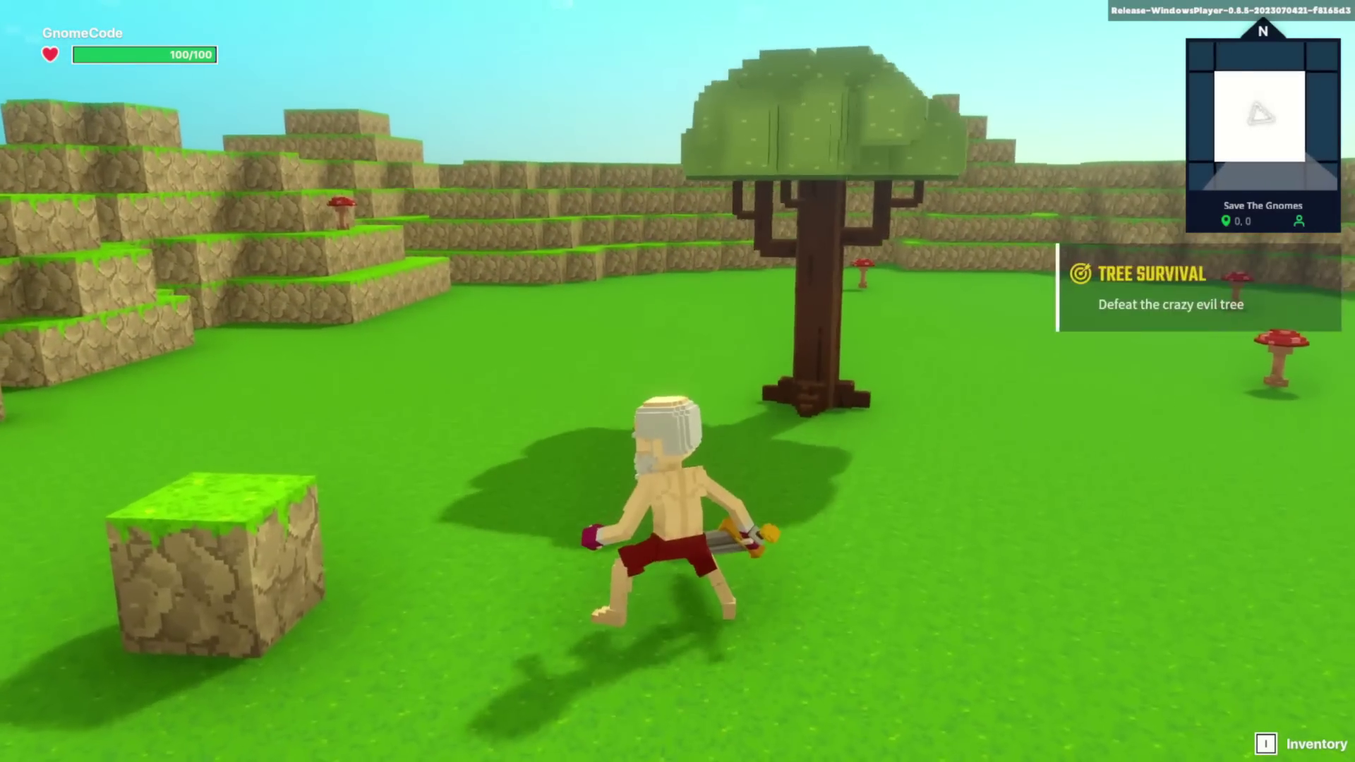
# Strike the evil tree until destroyed, then walk up to the freed Wizard.
pyautogui.press('w')
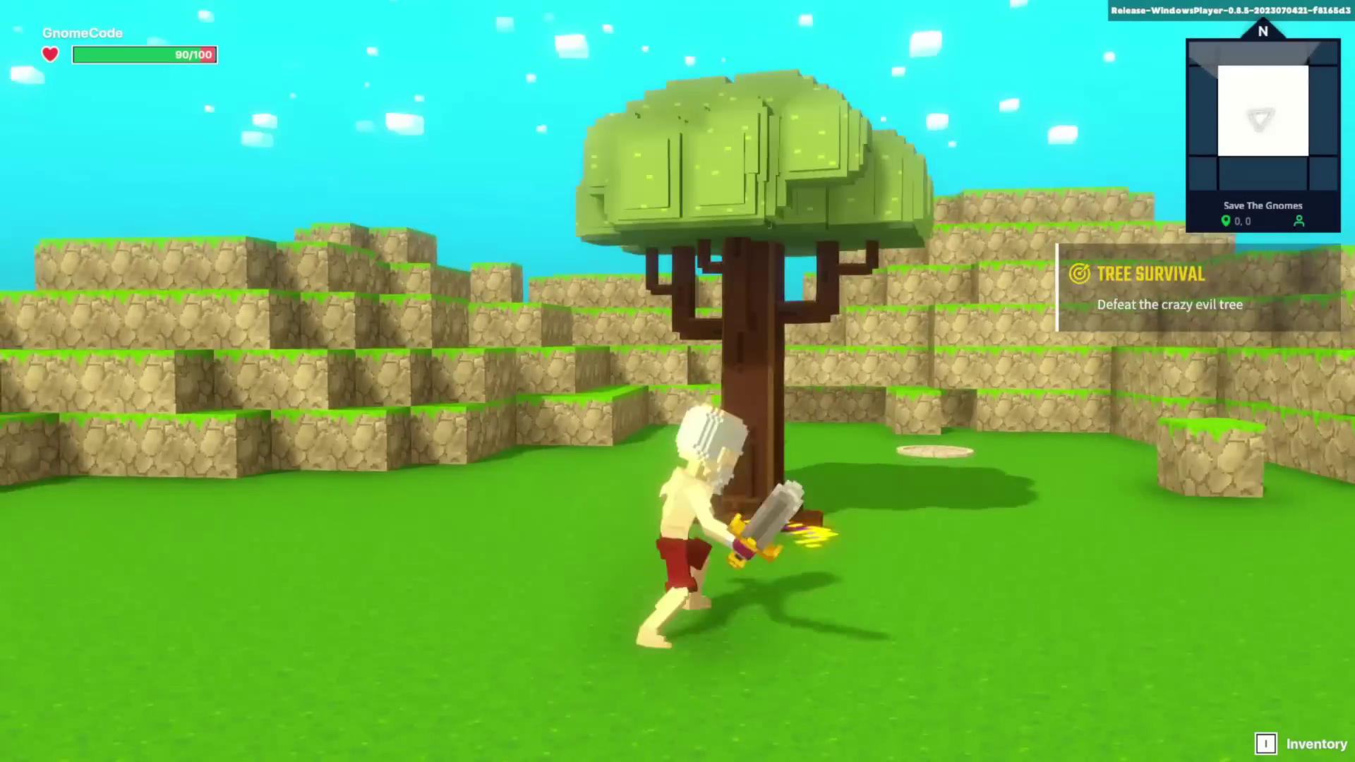
pyautogui.press('w')
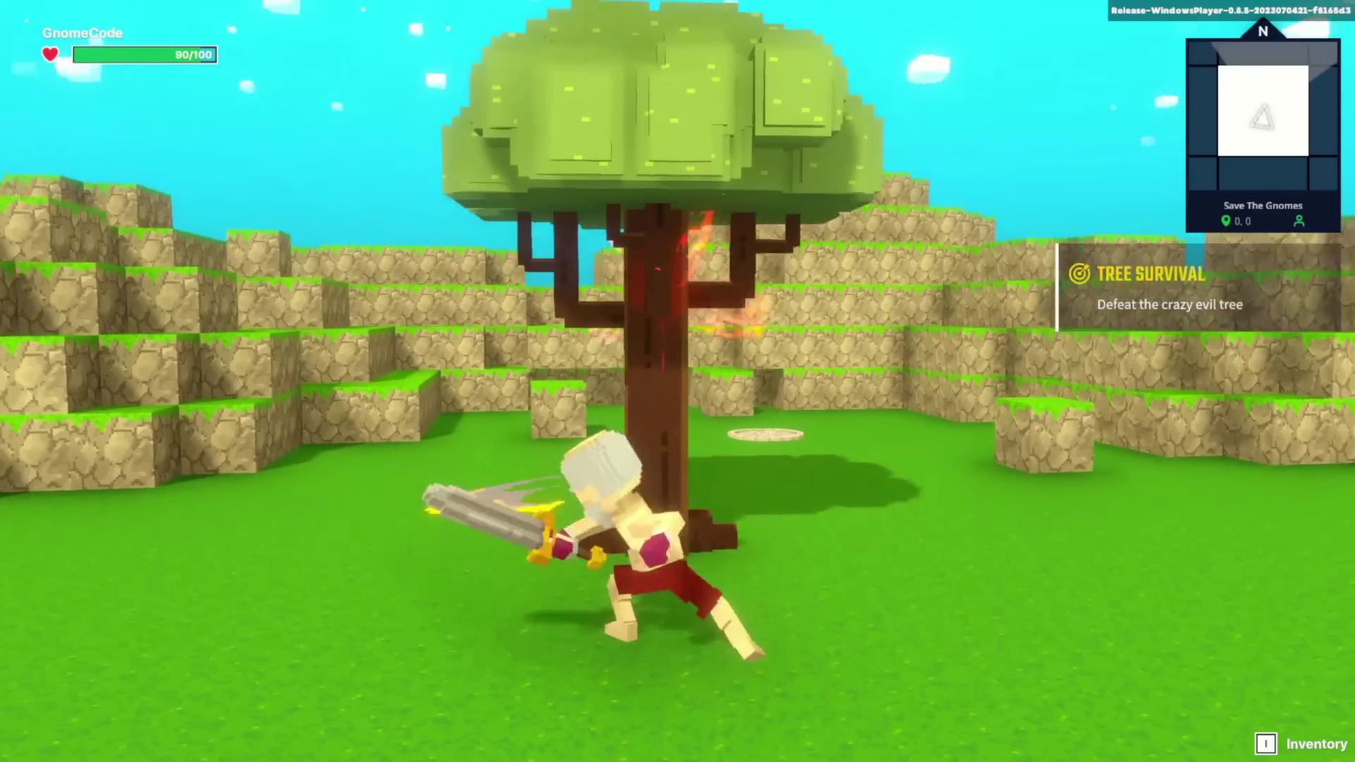
pyautogui.press('w')
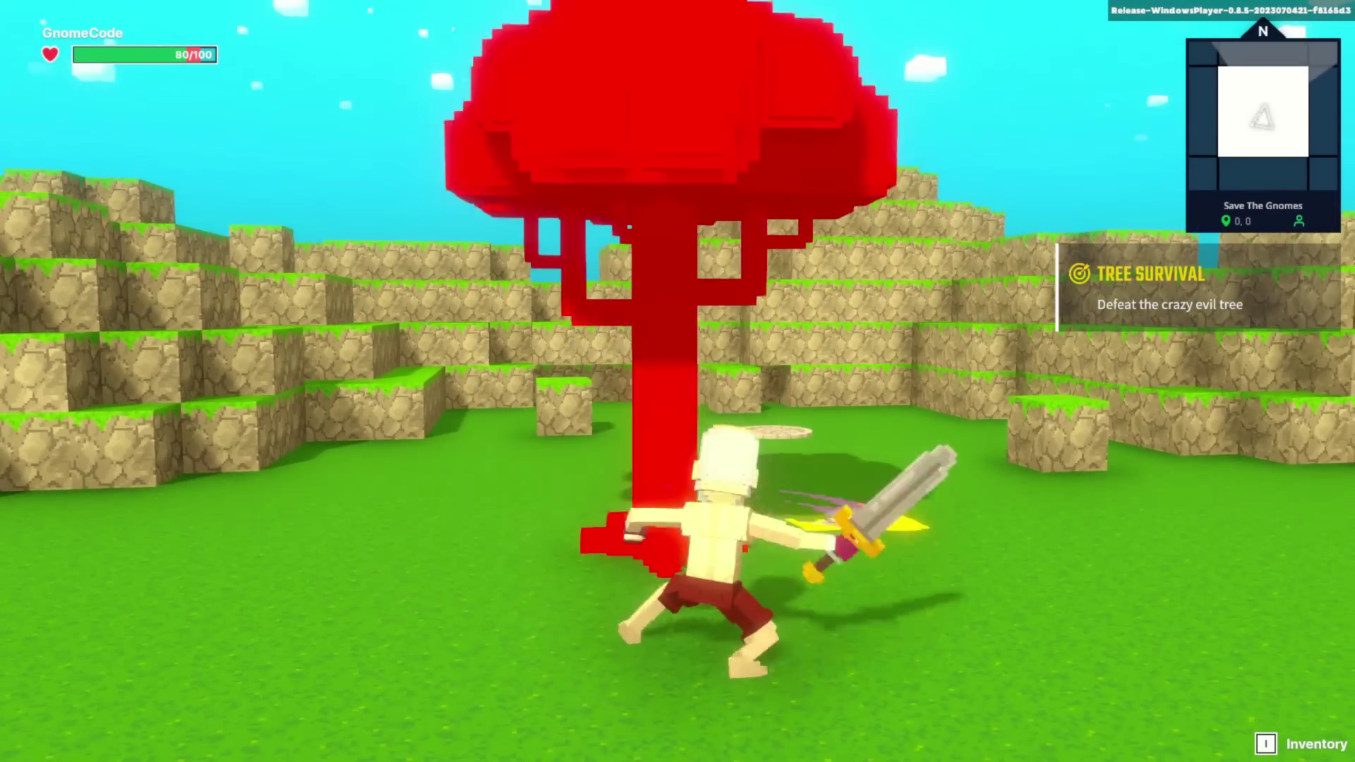
pyautogui.press('w')
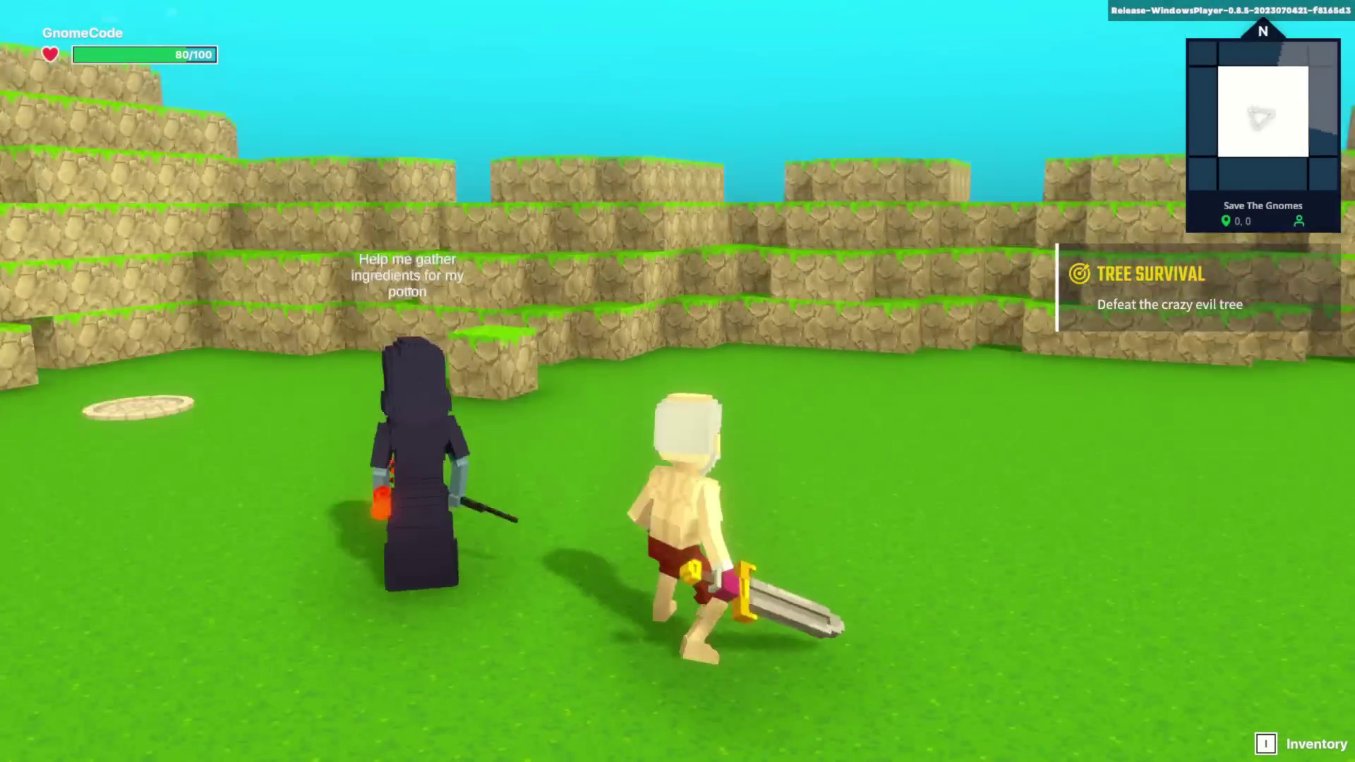
pyautogui.press('w')
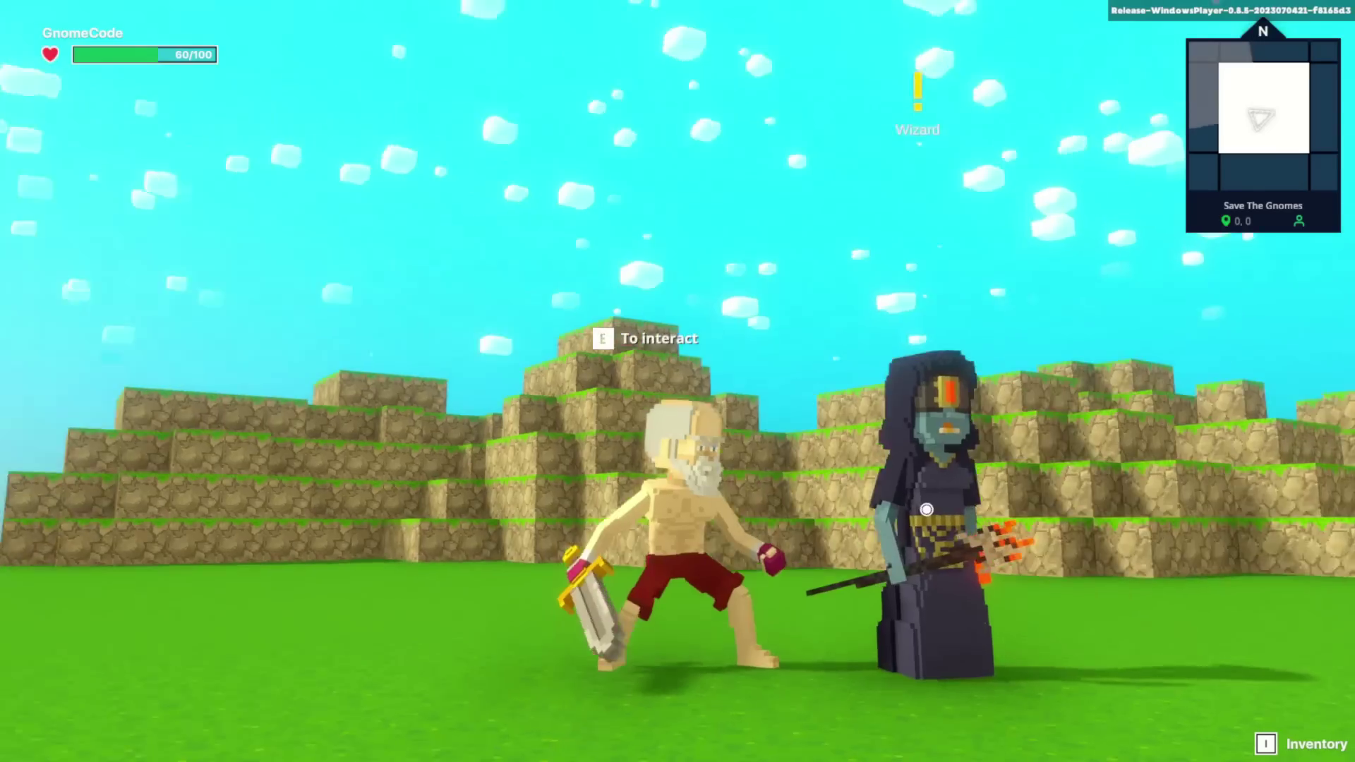
# Walk the gnome to the wizard and accept the Wizard's Potion mushroom quest.
pyautogui.press('w')
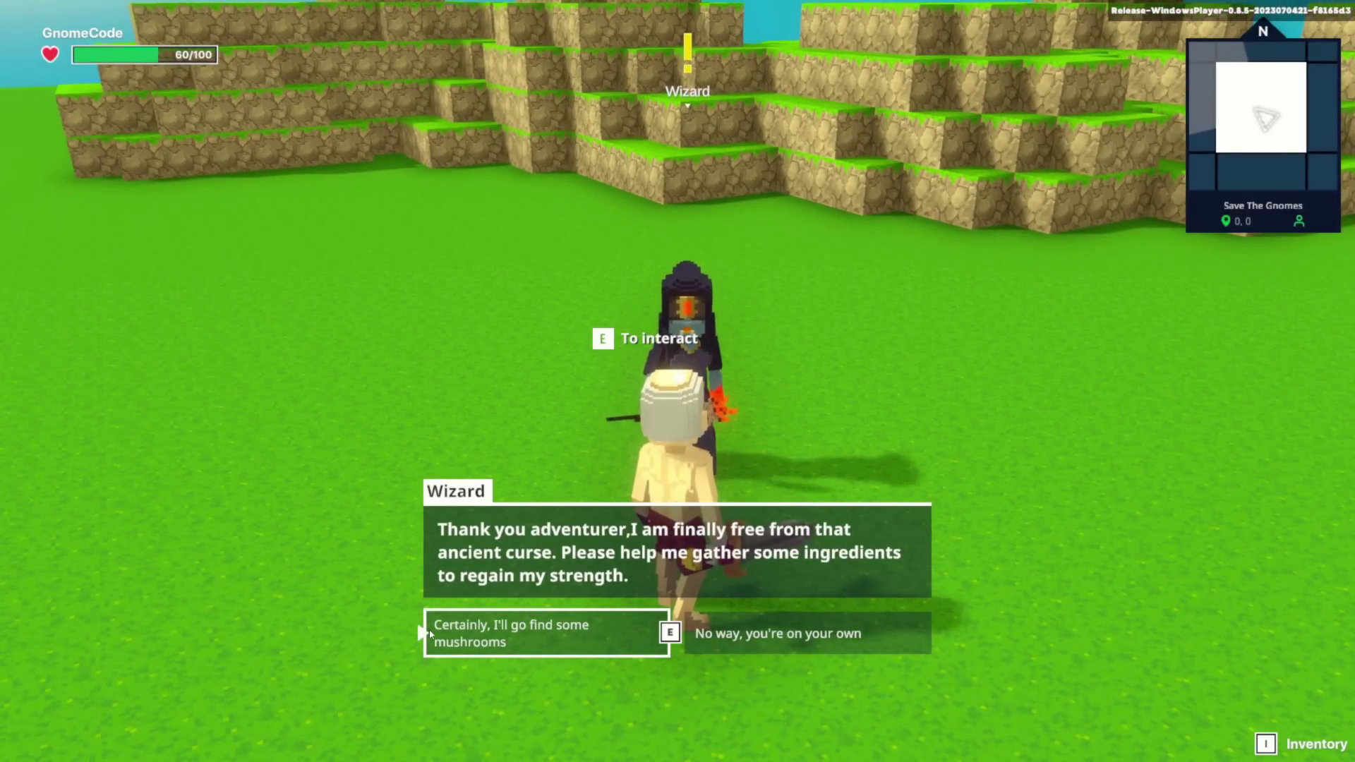
pyautogui.click(429, 633)
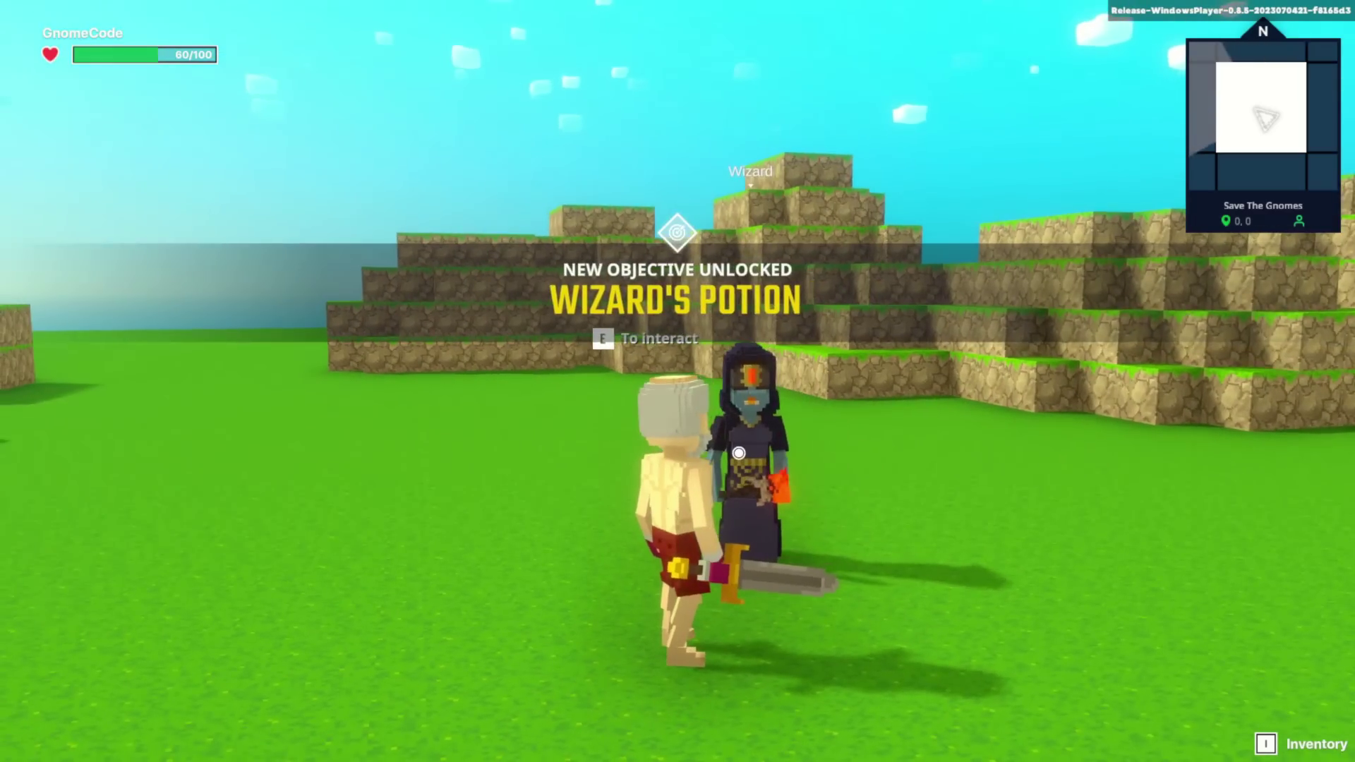
pyautogui.press('s')
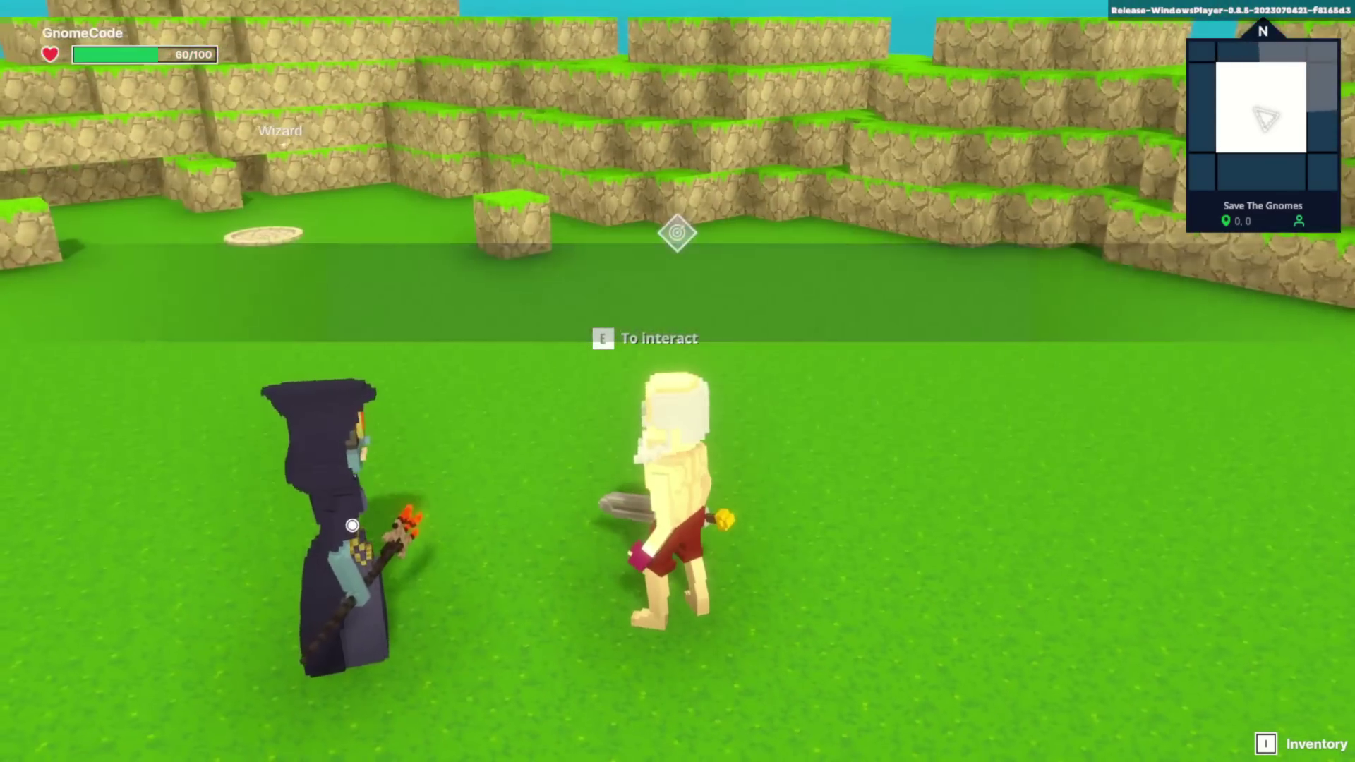
pyautogui.press('w')
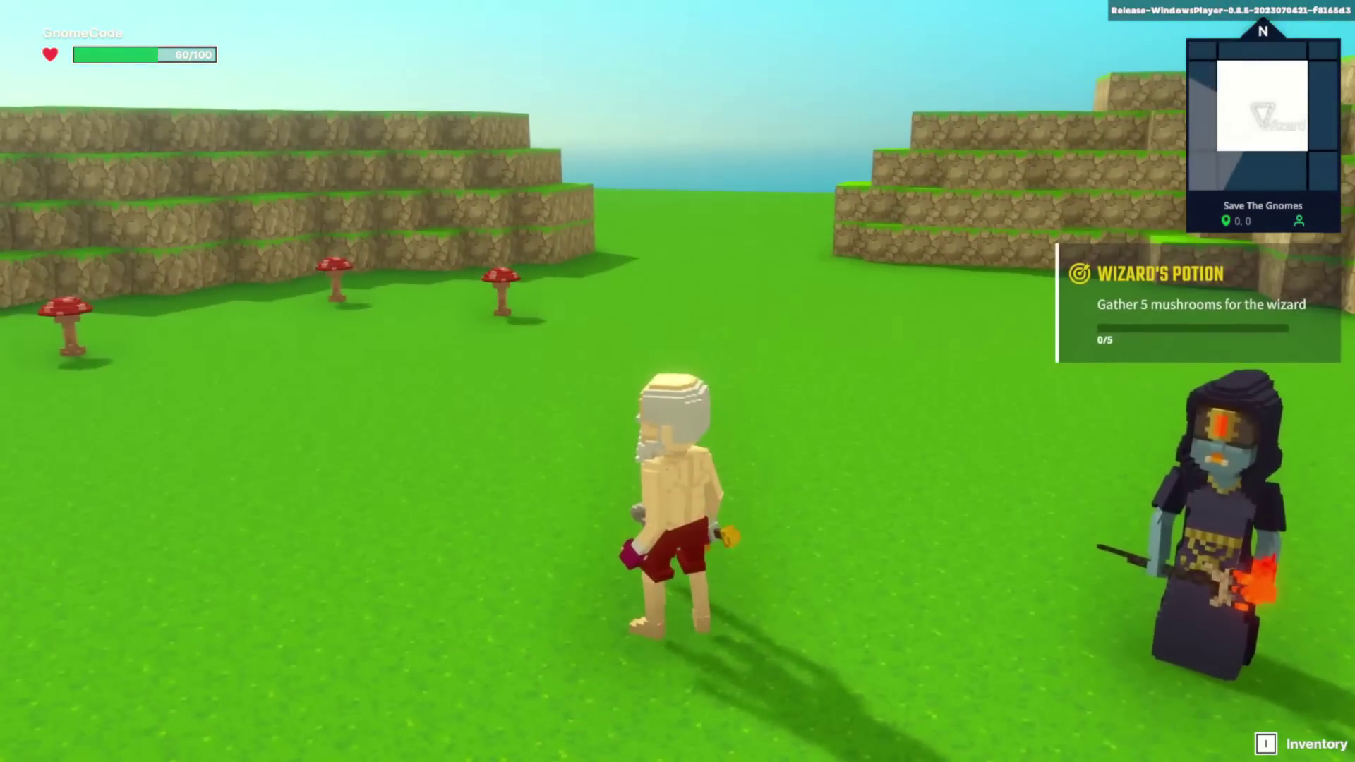
# Run to the cliffs and collect all five mushrooms one after another to finish the quest.
pyautogui.press('s')
pyautogui.press('a')
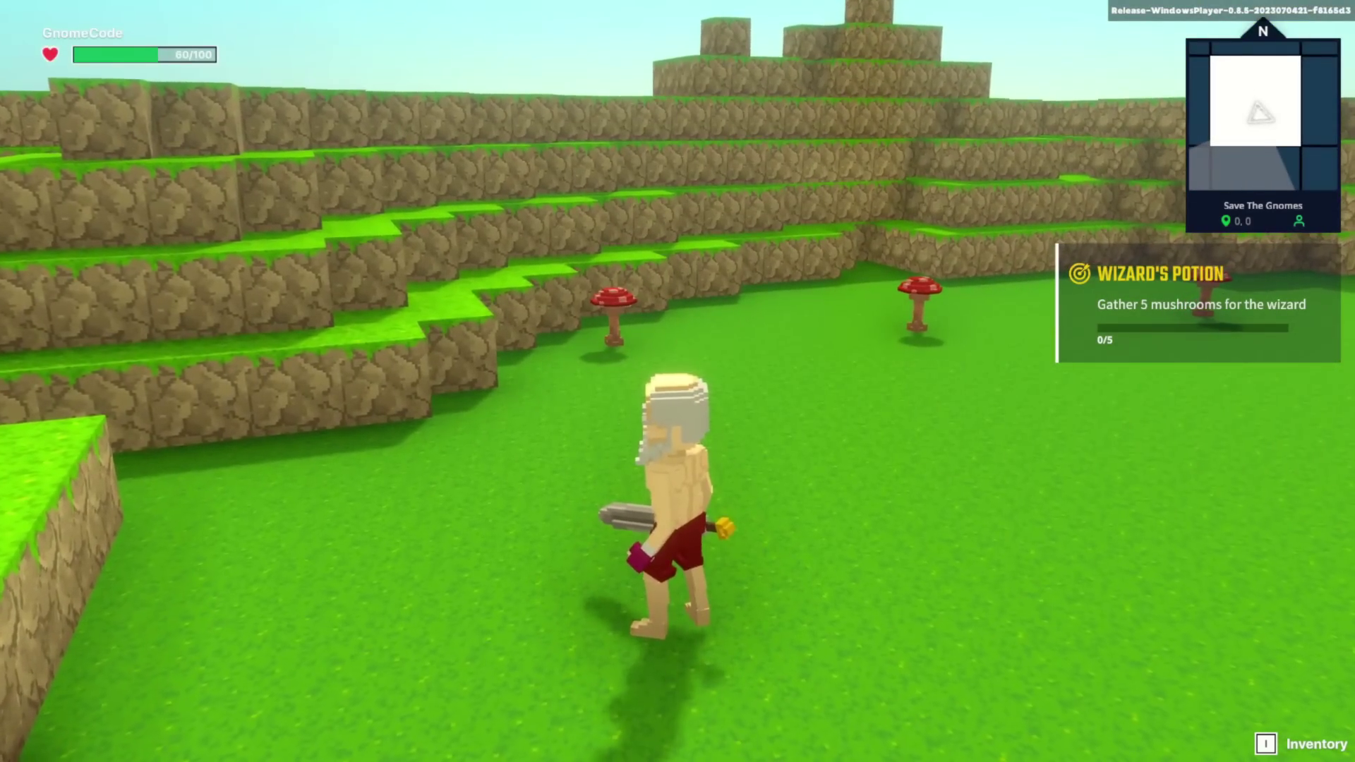
pyautogui.press('w')
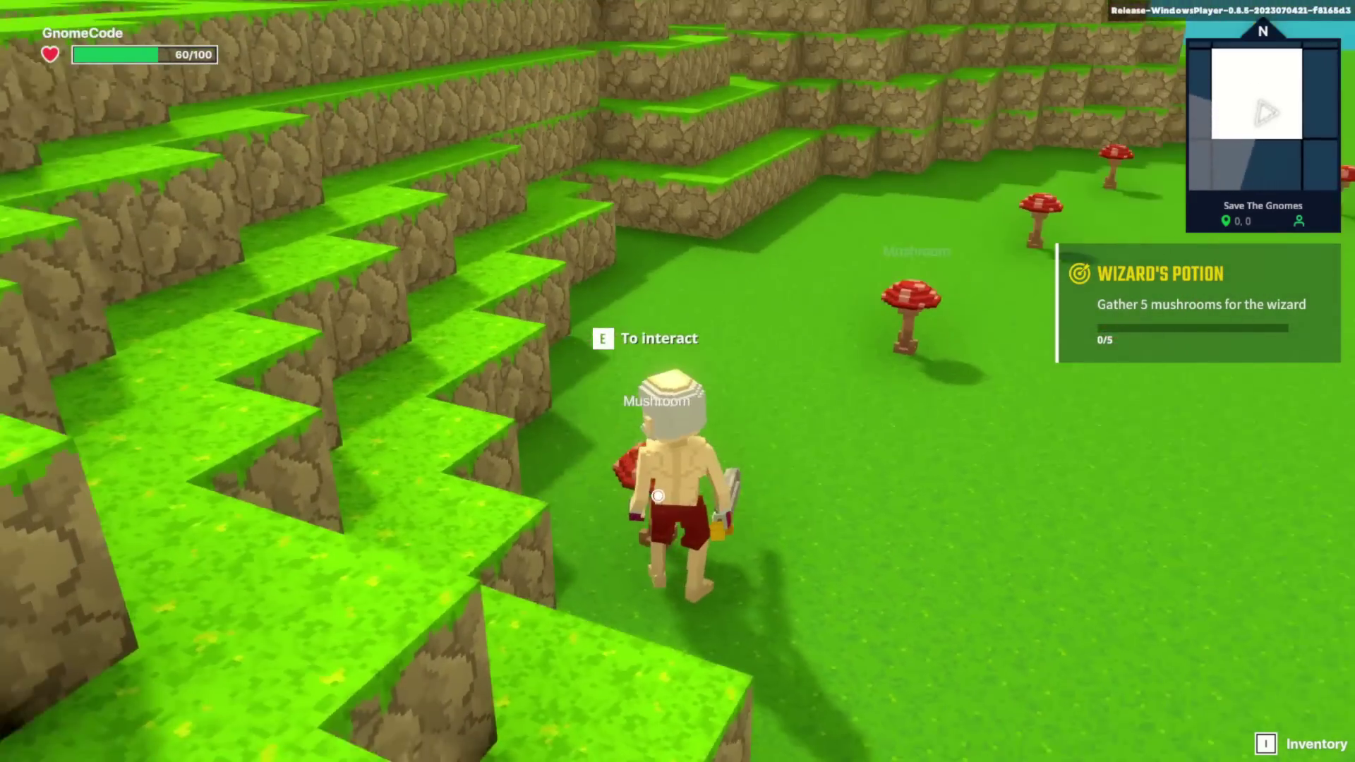
pyautogui.press('e')
pyautogui.press('w')
pyautogui.press('e')
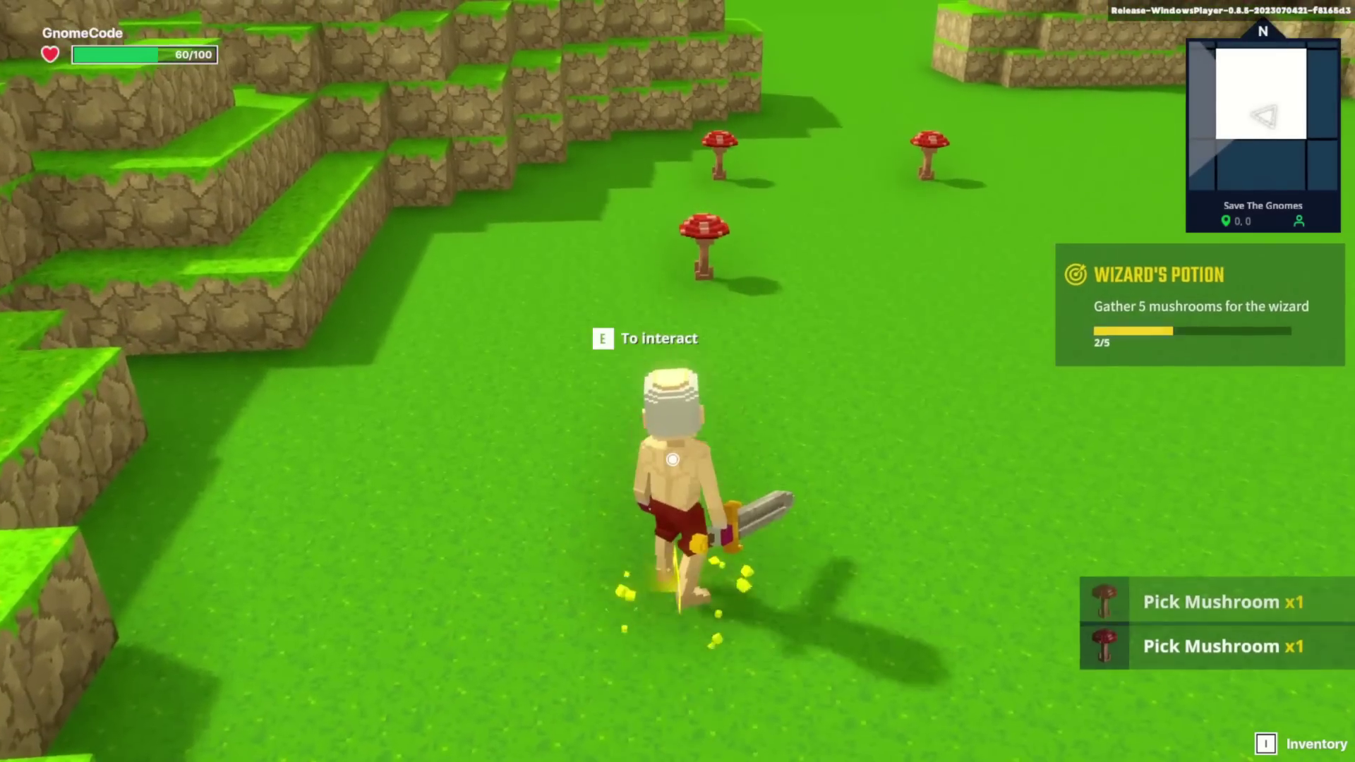
pyautogui.press('w')
pyautogui.press('e')
pyautogui.press('w')
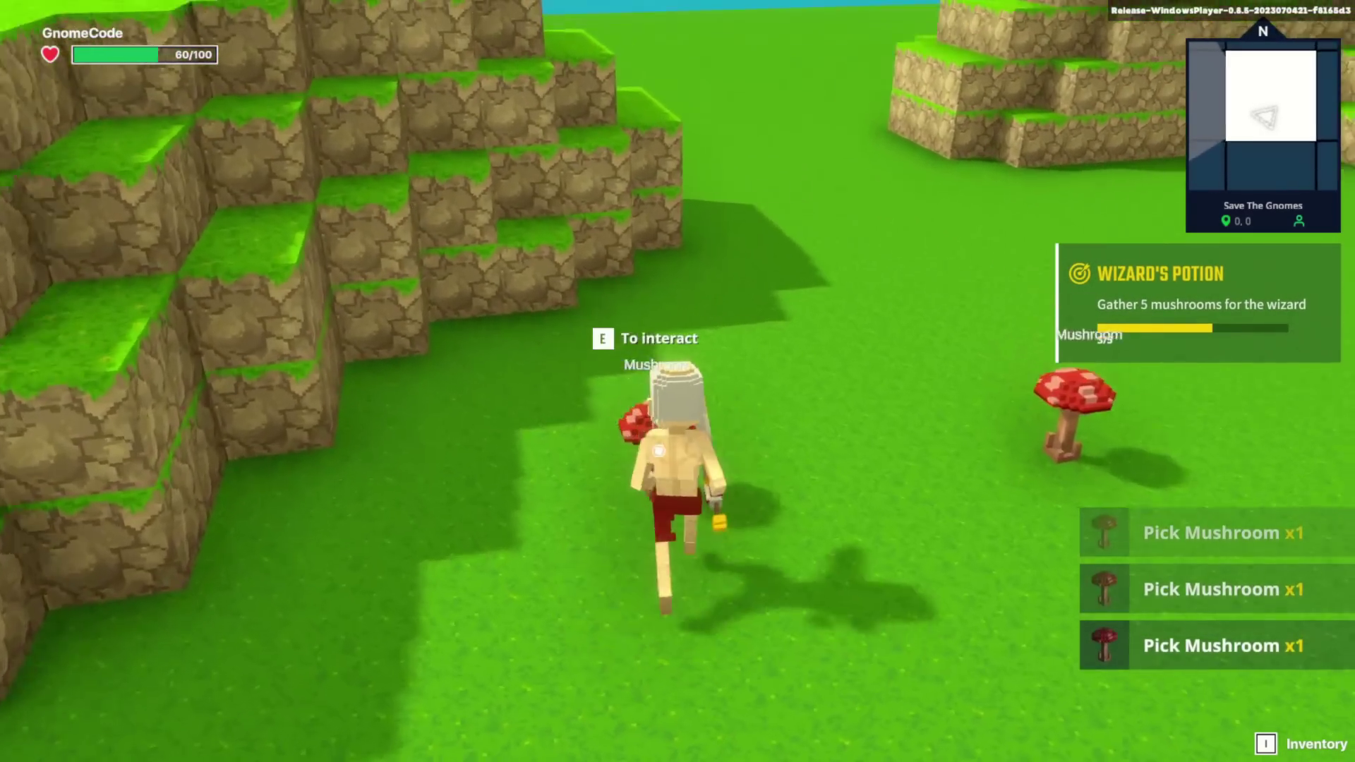
pyautogui.press('e')
pyautogui.press('w')
pyautogui.press('e')
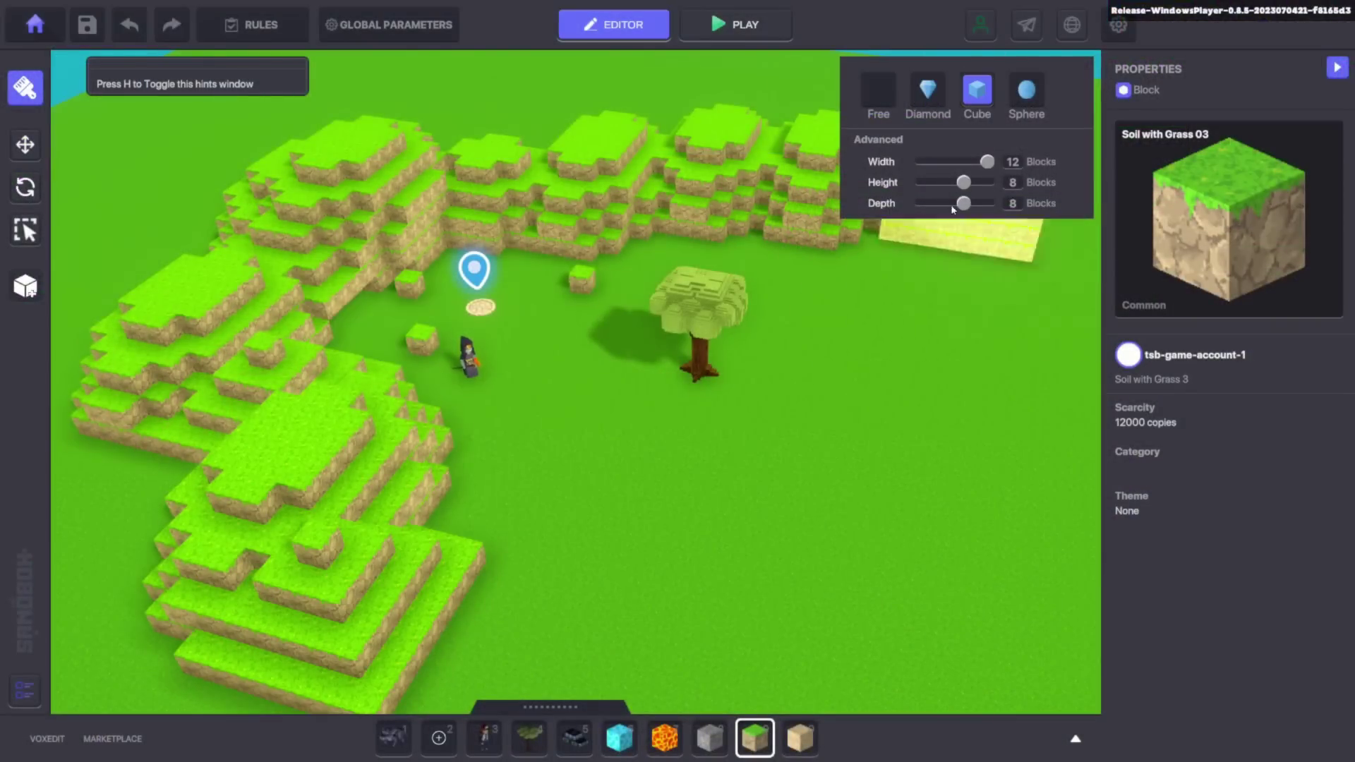
# Switch to the Sphere, then Diamond brush and paint a curved grass wall down the right side.
pyautogui.click(1026, 89)
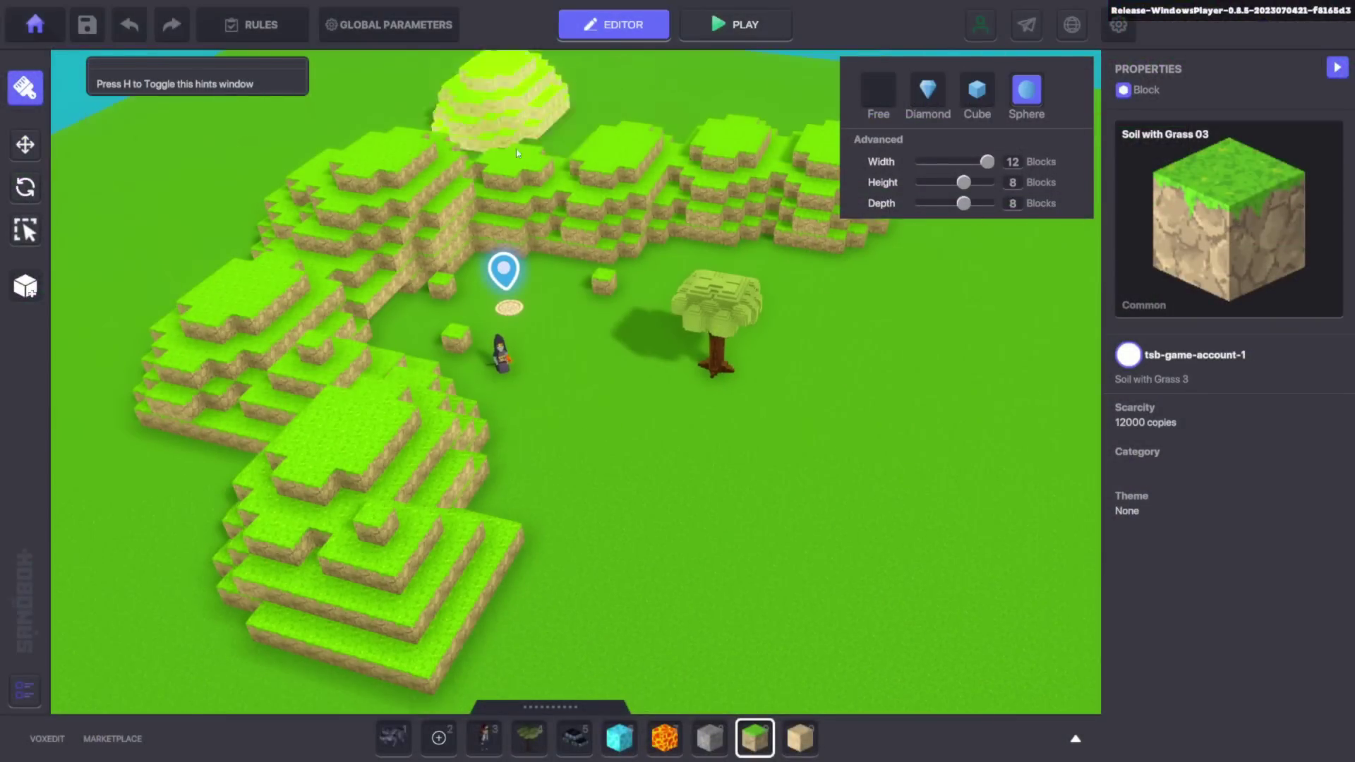
pyautogui.click(928, 89)
pyautogui.scroll(-5, 772, 437)
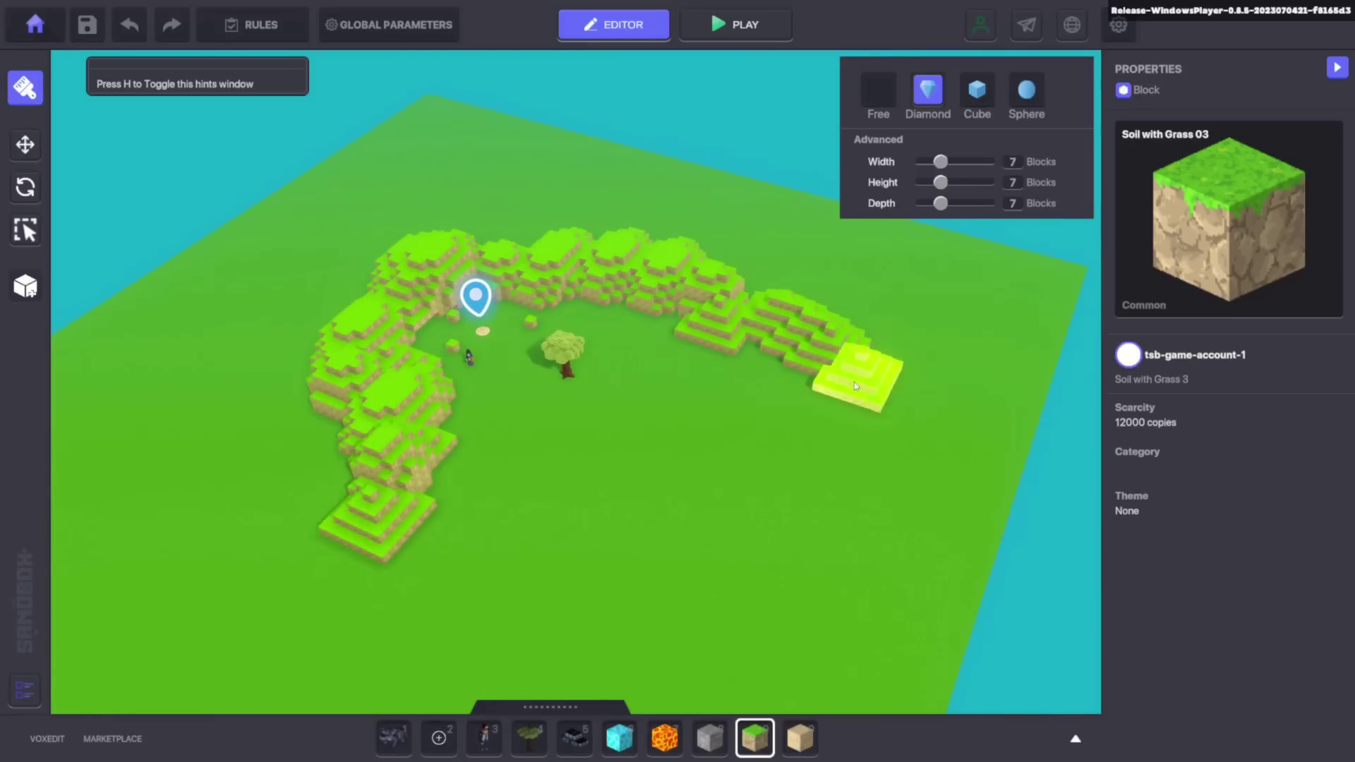
pyautogui.moveTo(932, 349)
pyautogui.mouseDown()
pyautogui.moveTo(854, 537)
pyautogui.moveTo(745, 600)
pyautogui.mouseUp()
pyautogui.click(941, 108)
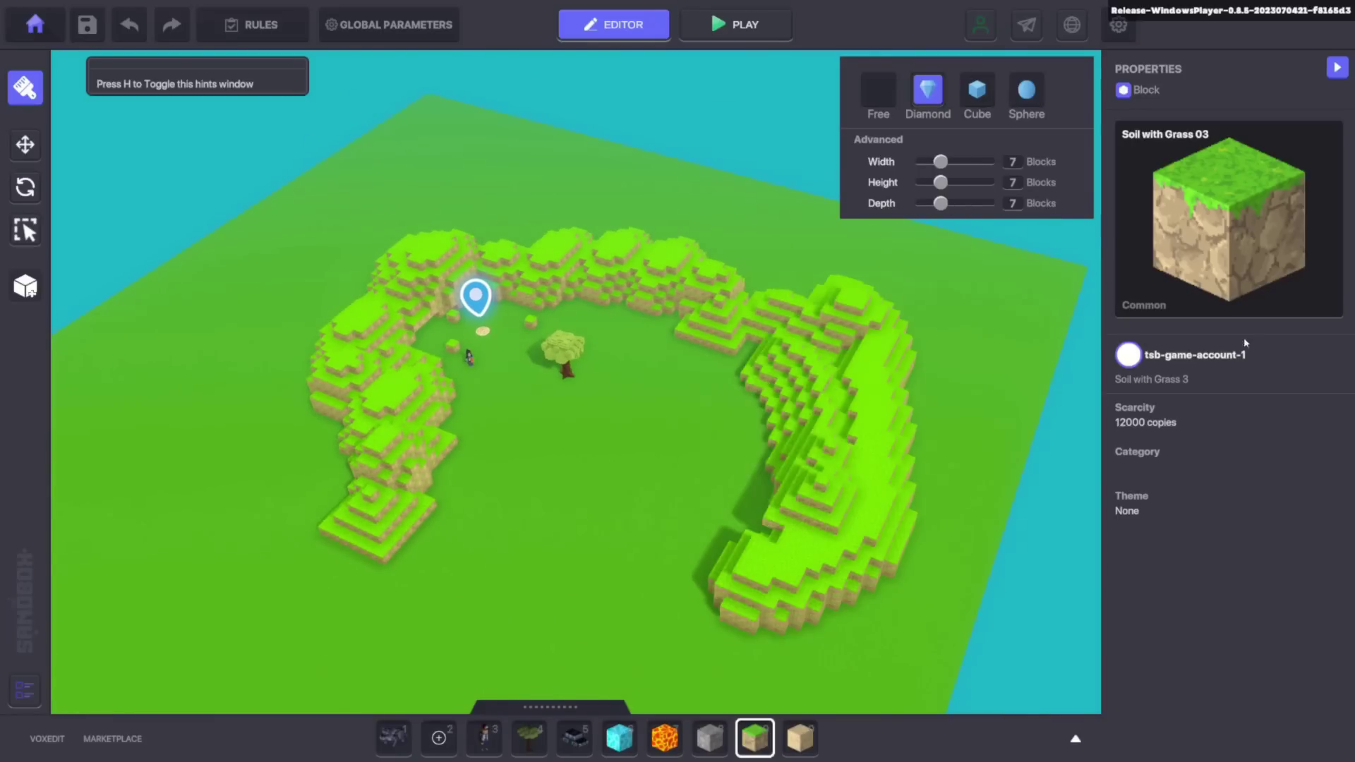
# Narrow the terrain brush Width to 5 blocks.
pyautogui.scroll(5, 949, 539)
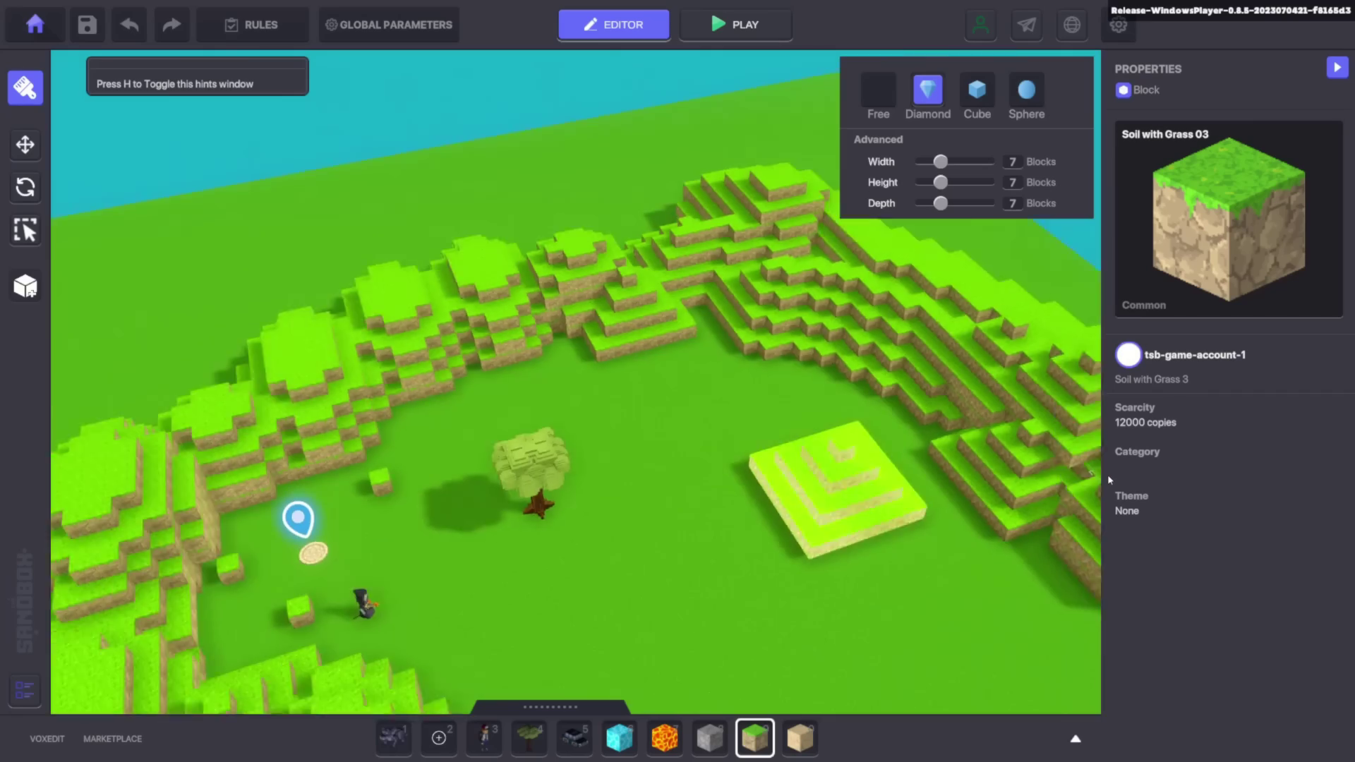
pyautogui.scroll(-5, 1023, 297)
pyautogui.moveTo(958, 161); pyautogui.dragTo(945, 162)
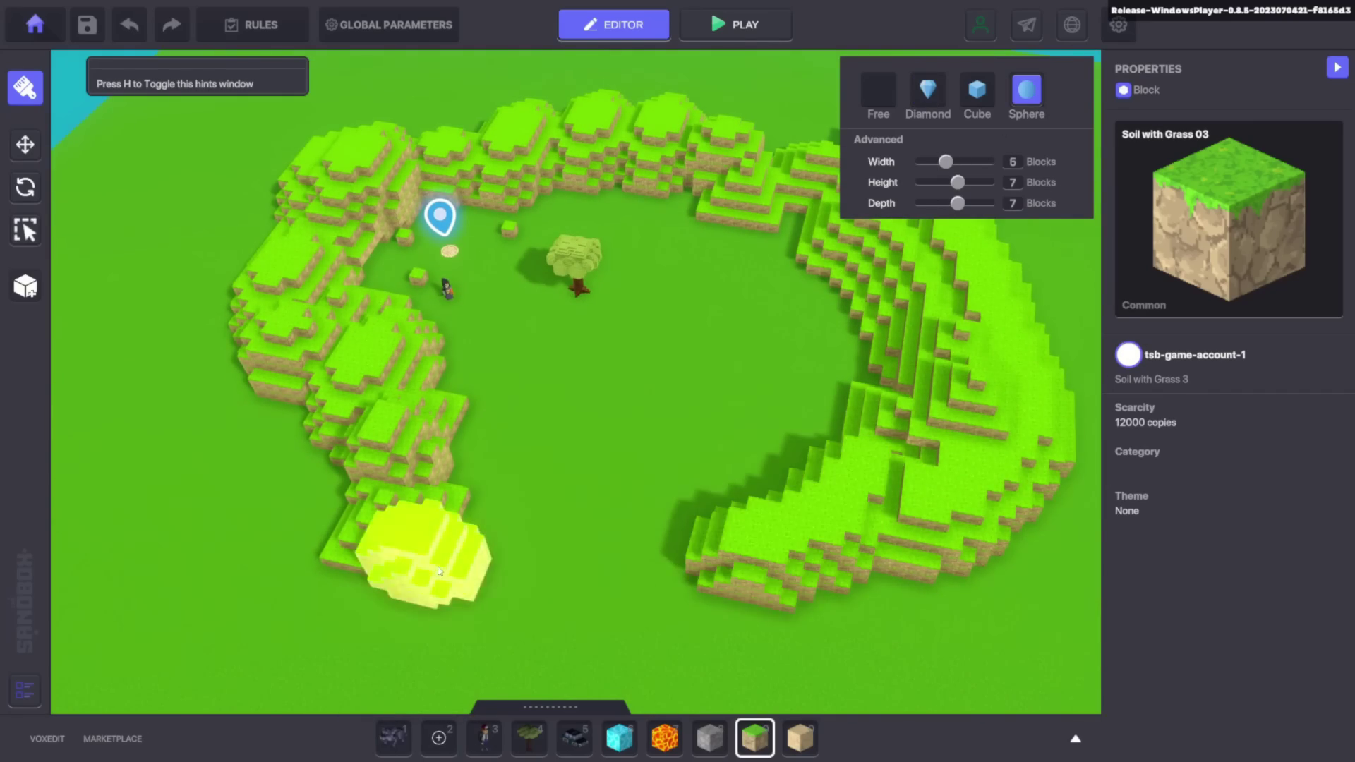
# Scroll the editor view toward the rocky area with the lava-filled pit.
pyautogui.scroll(5, 424, 558)
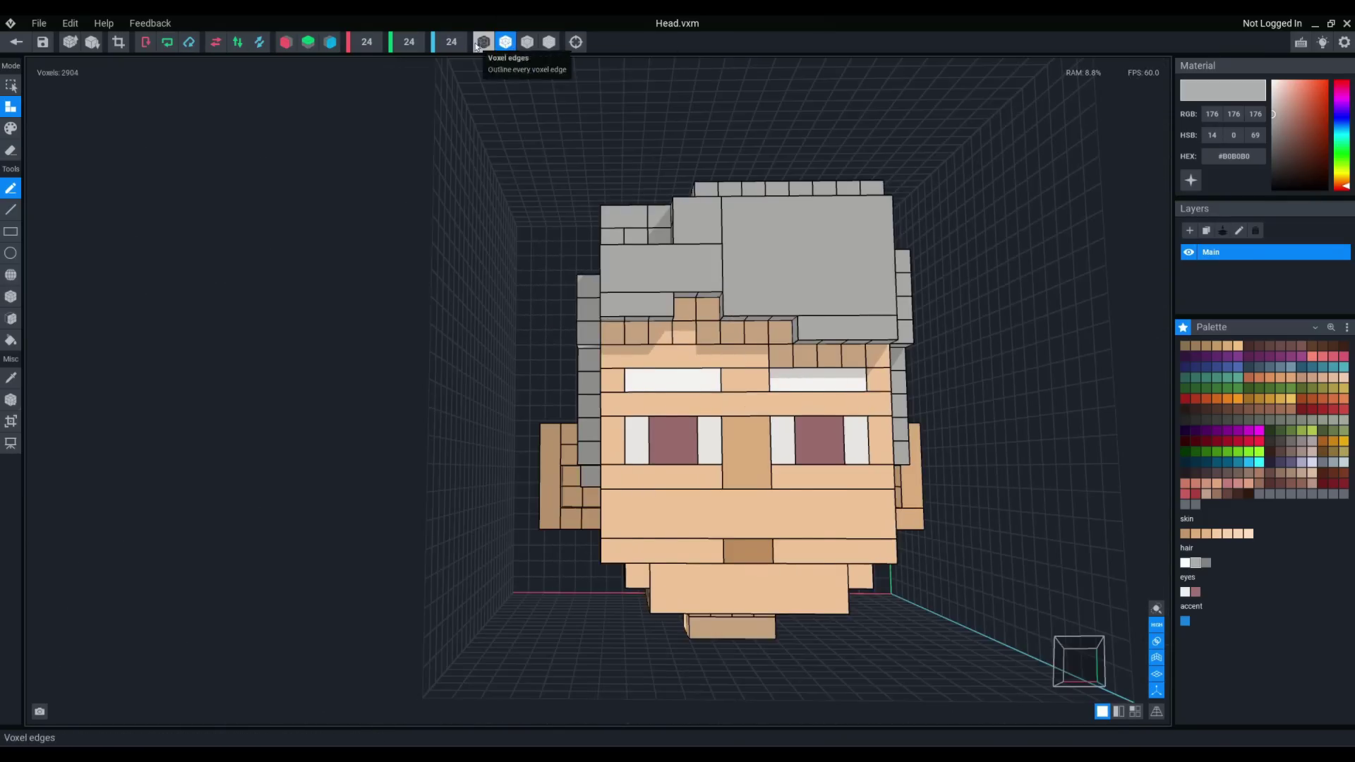
# Turn on Voxel edges and mirror mode, view Head.vxm from above, and paint grey hair voxels.
pyautogui.click(484, 42)
pyautogui.click(286, 43)
pyautogui.moveTo(706, 494); pyautogui.dragTo(705, 318, button='right')
pyautogui.click(531, 550)
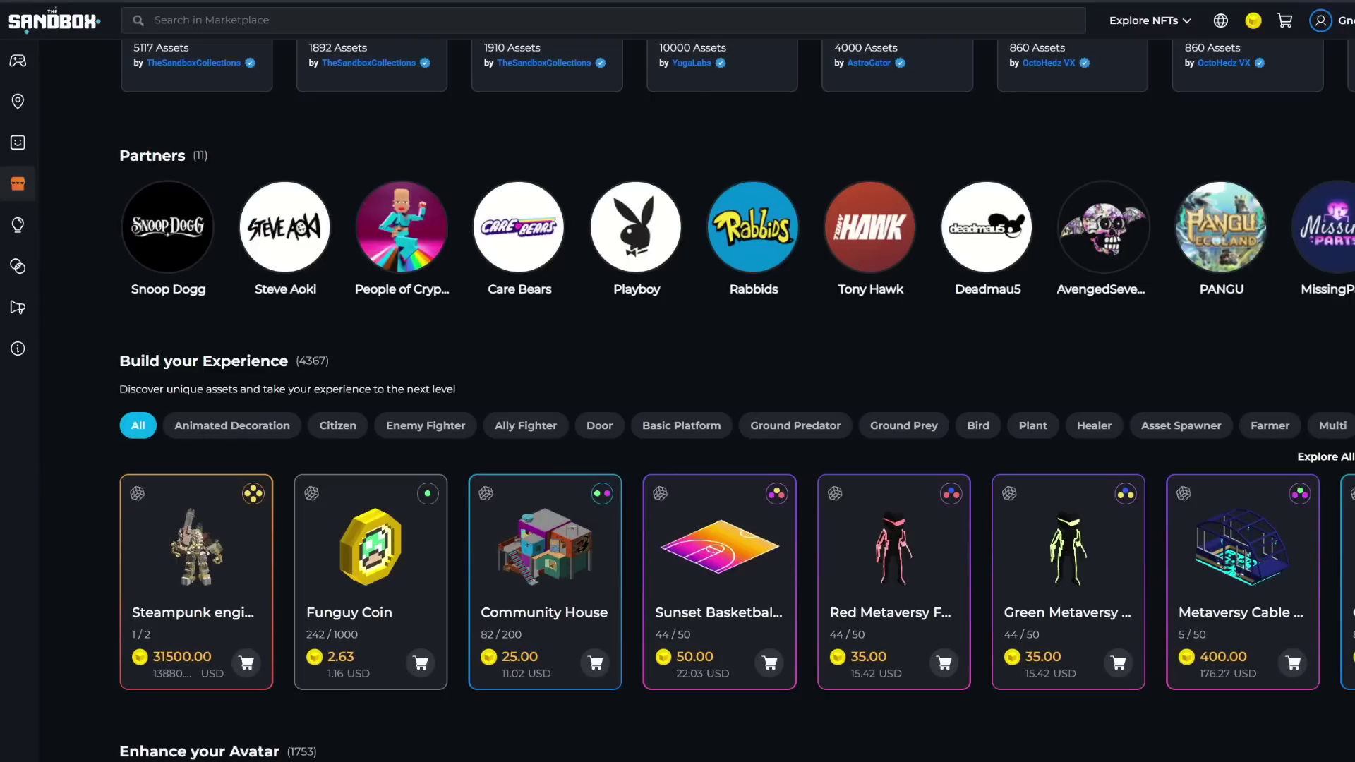
# Scroll the Marketplace through Build your Experience and Enhance your Avatar to the New Assets listings.
pyautogui.scroll(-4, 734, 395)
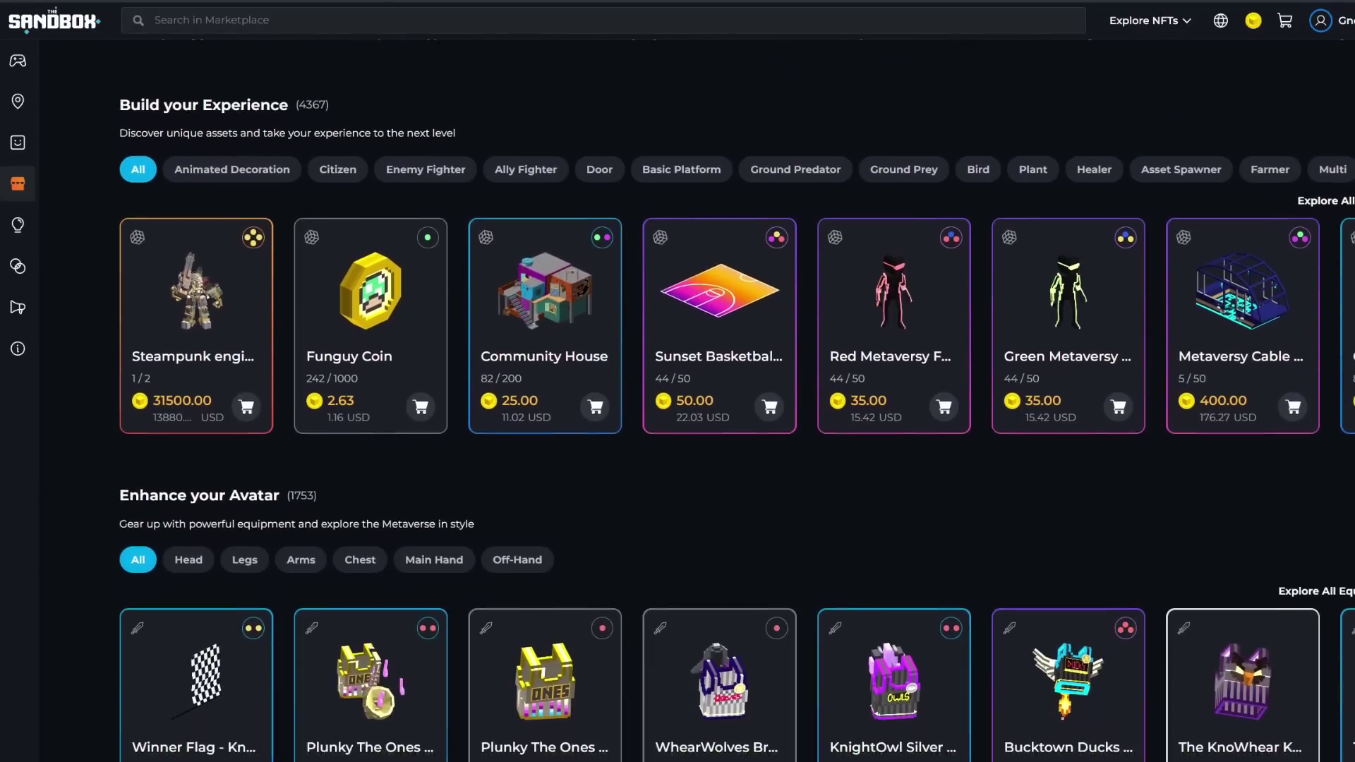
pyautogui.scroll(-2, 734, 395)
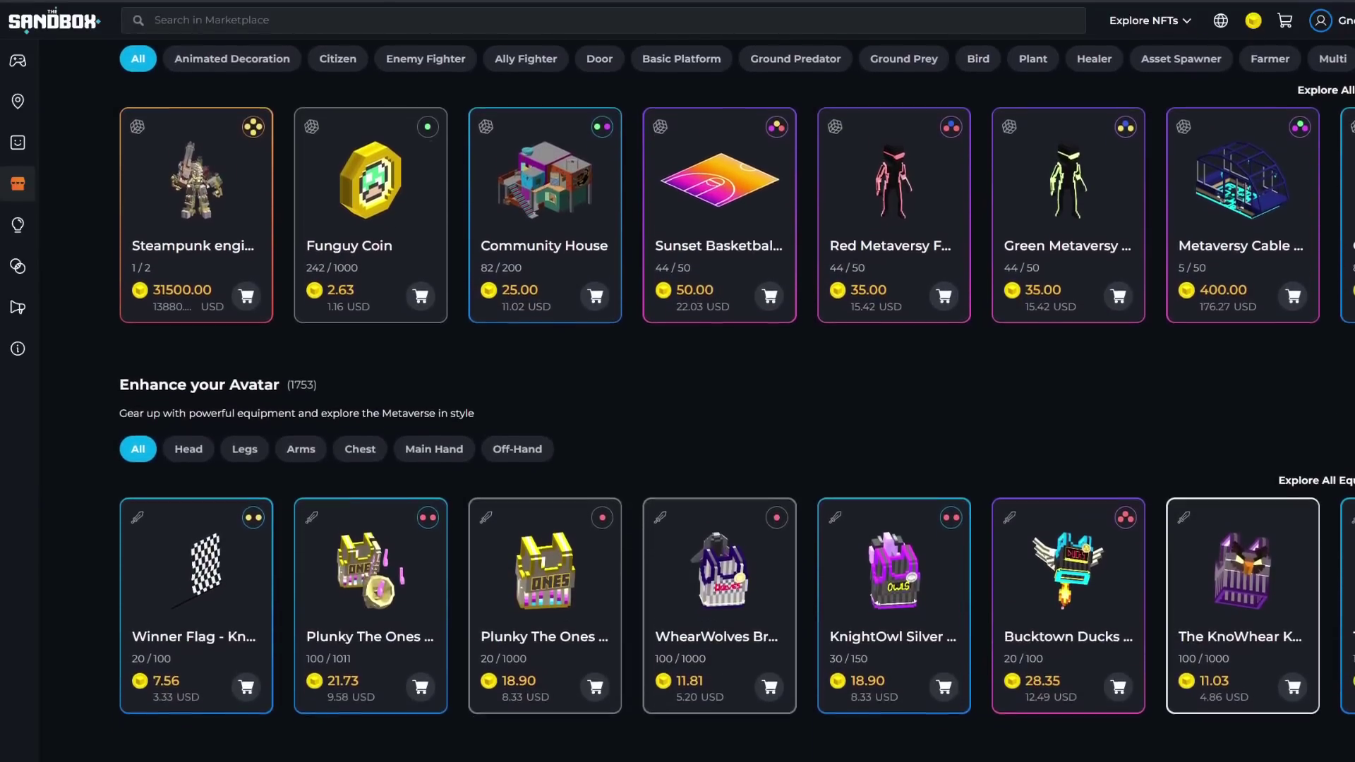
pyautogui.scroll(-1, 734, 395)
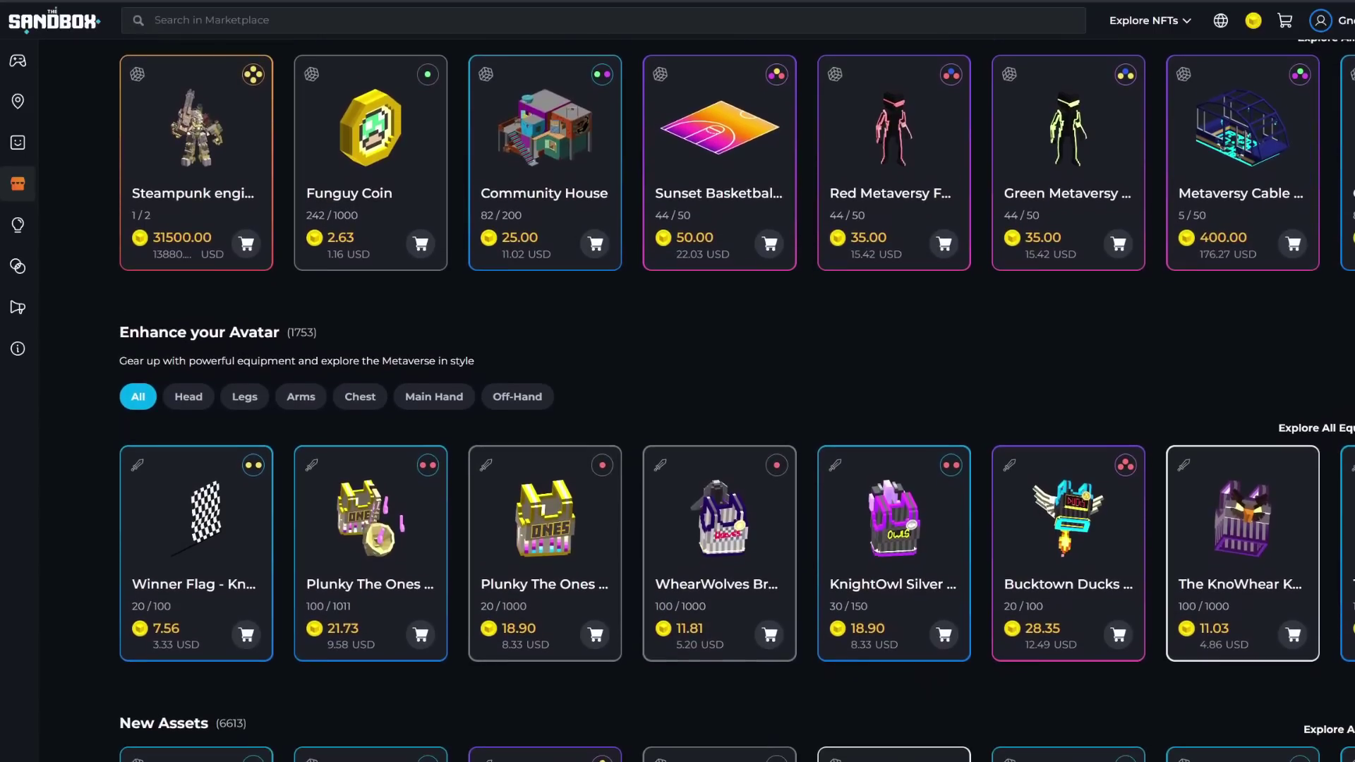
pyautogui.scroll(-2, 734, 395)
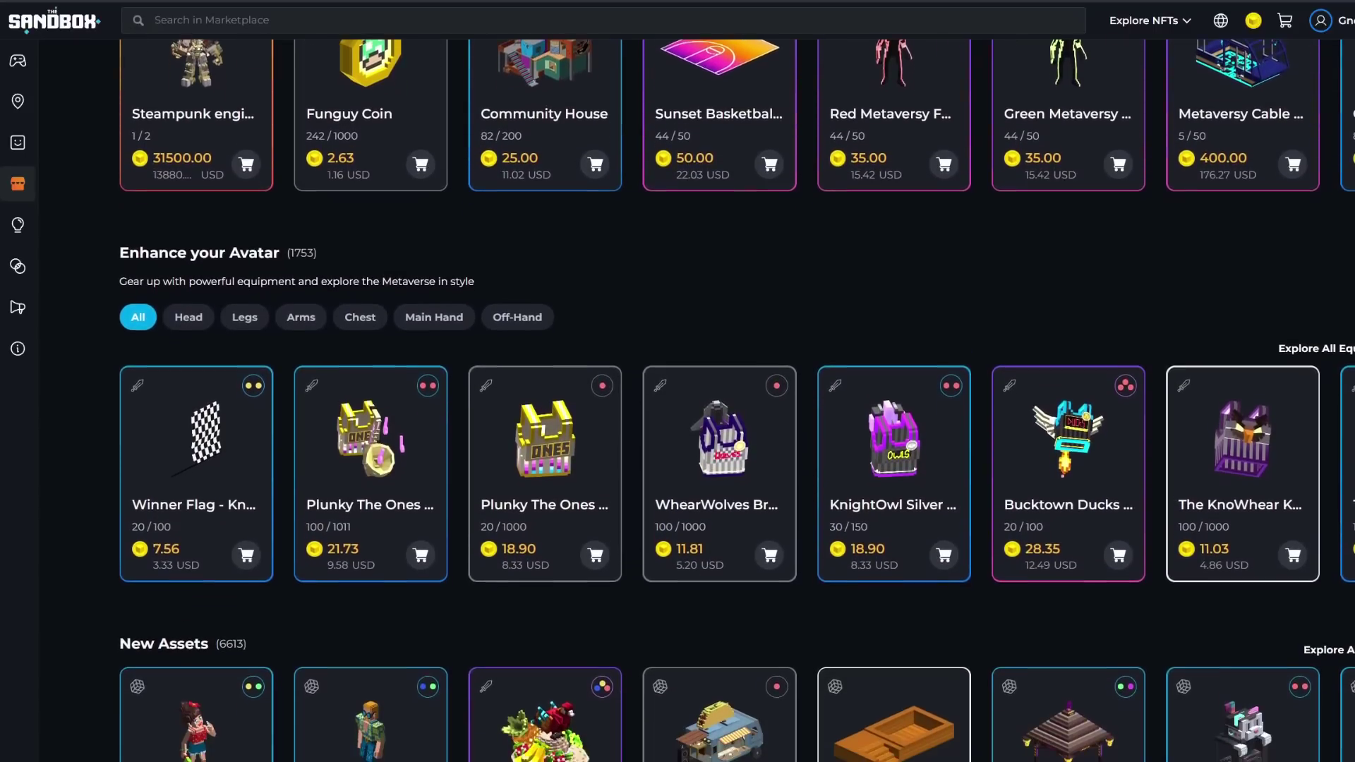
pyautogui.scroll(-2, 734, 395)
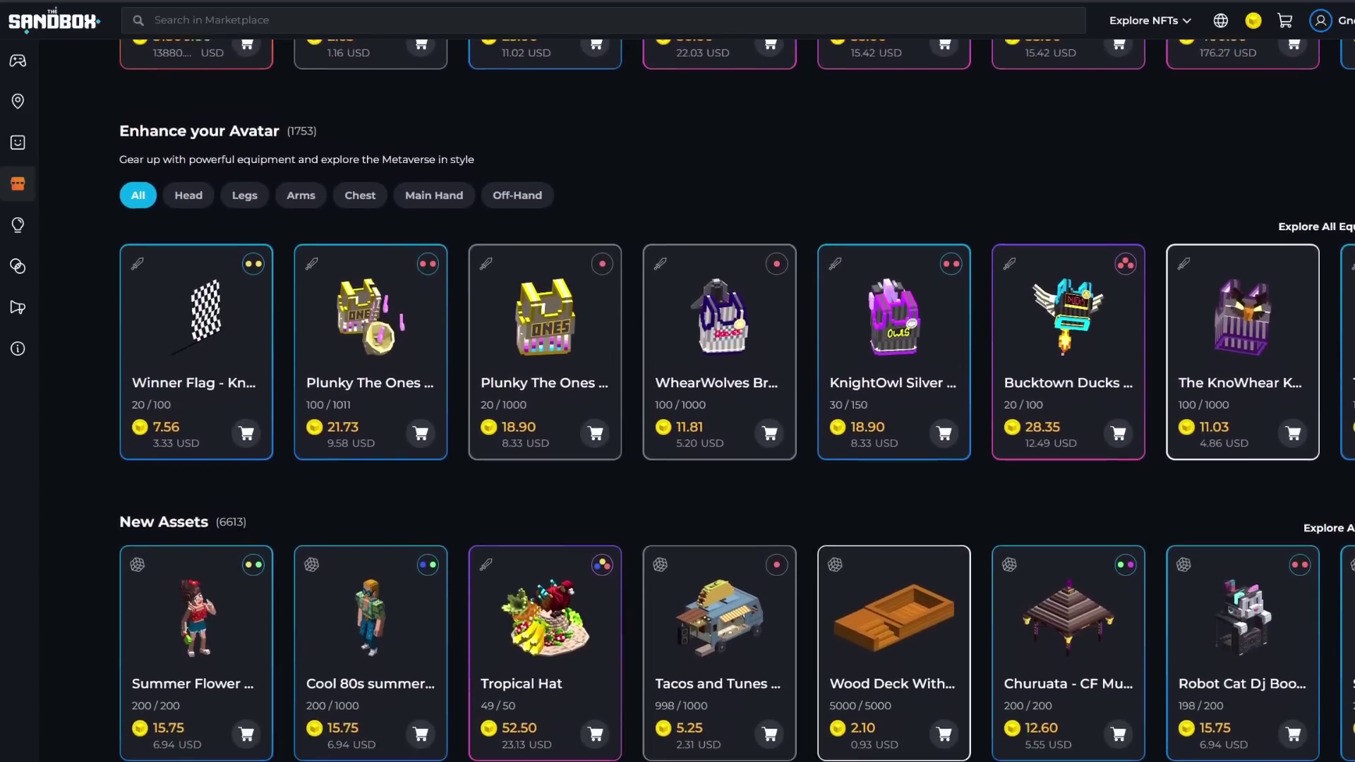
pyautogui.scroll(-3, 734, 396)
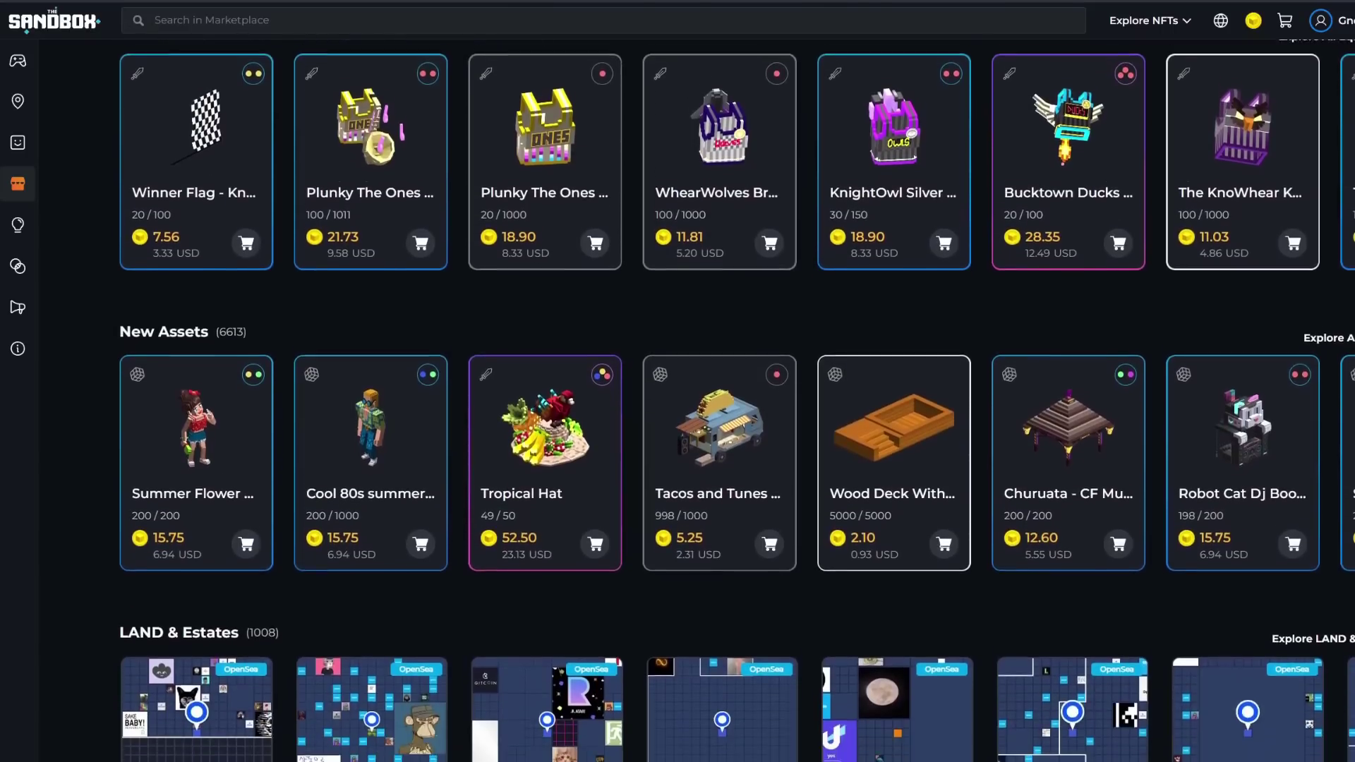
pyautogui.scroll(2, 734, 395)
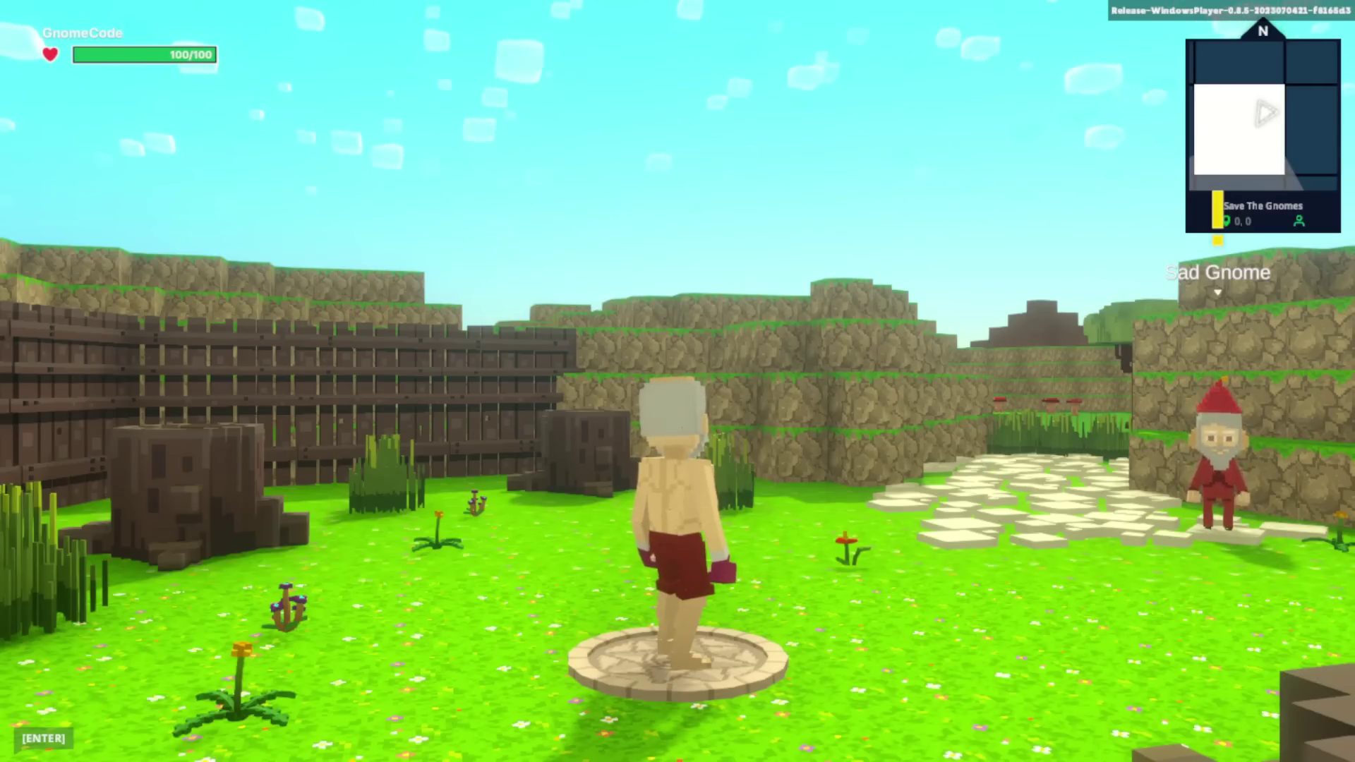
# Run past the wagon in the fenced garden and along the stone path to the Sad Gnome.
pyautogui.press('w')
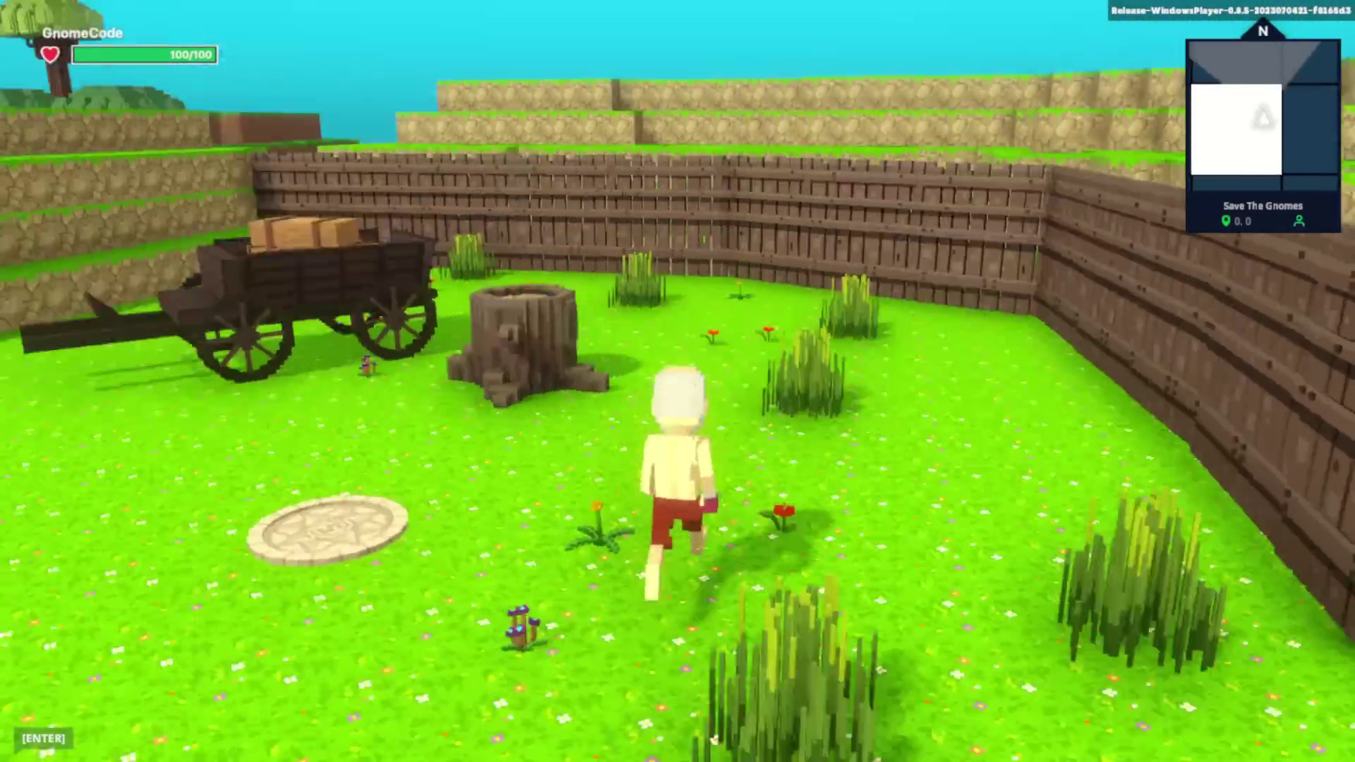
pyautogui.press('w')
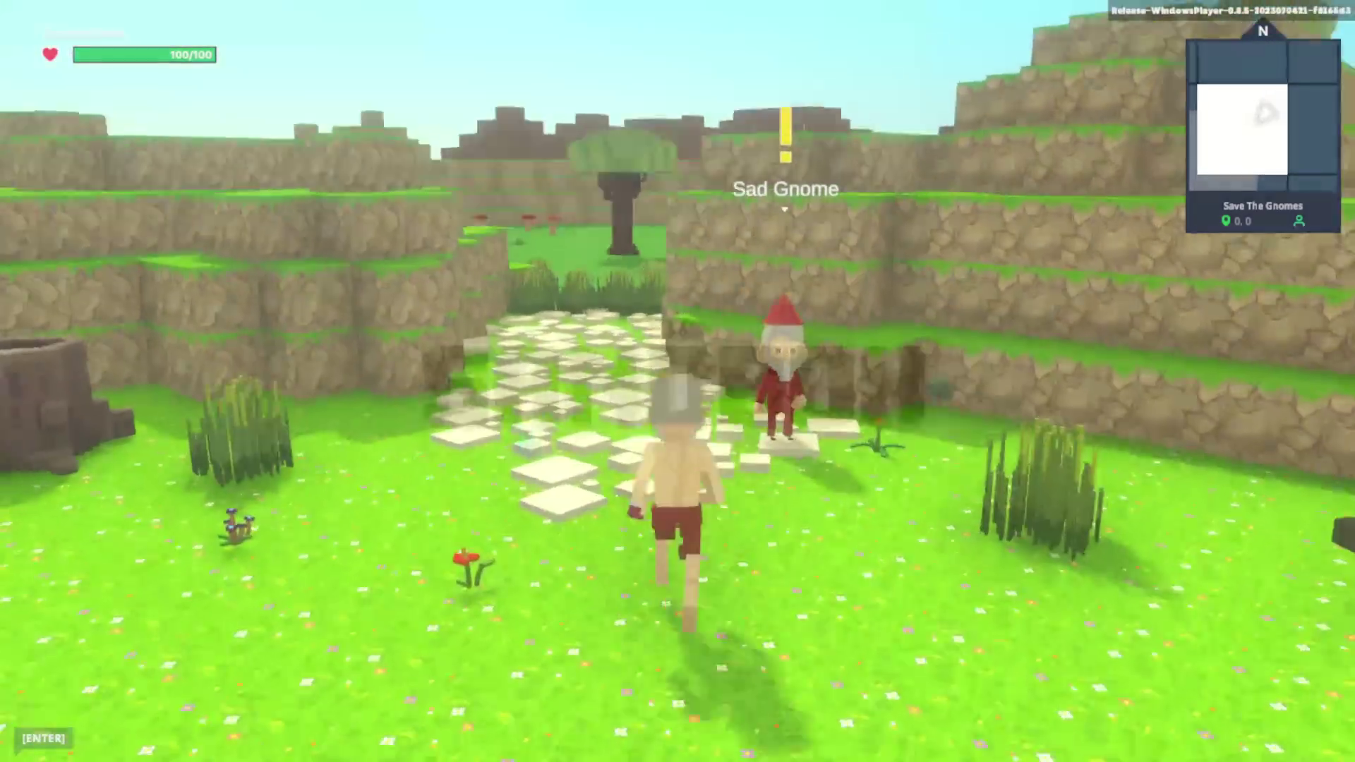